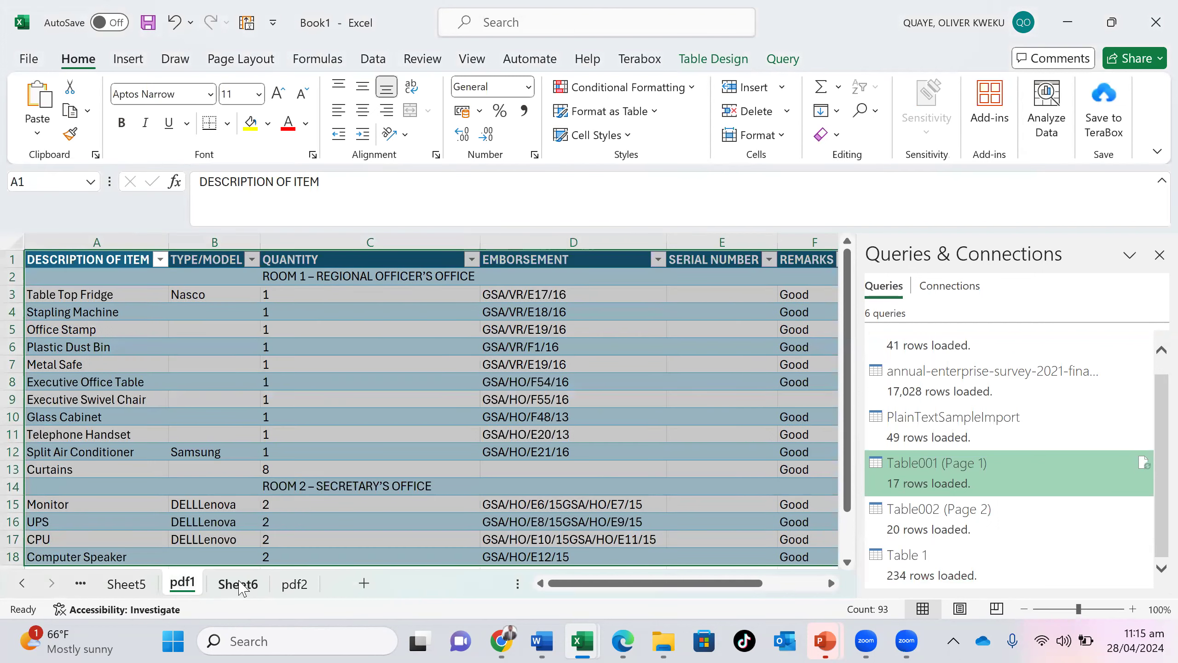
# - Display the country population table on Sheet6
pyautogui.click(245, 585)
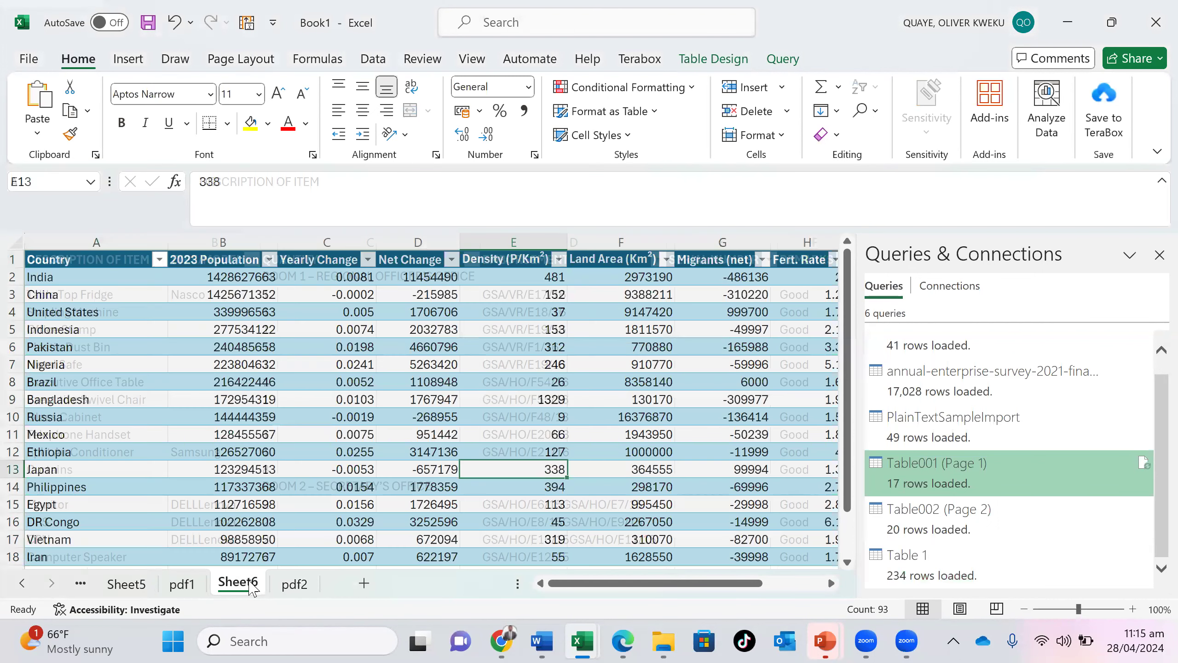
pyautogui.hotkey('ctrl', 'pagedown')
pyautogui.click(249, 586)
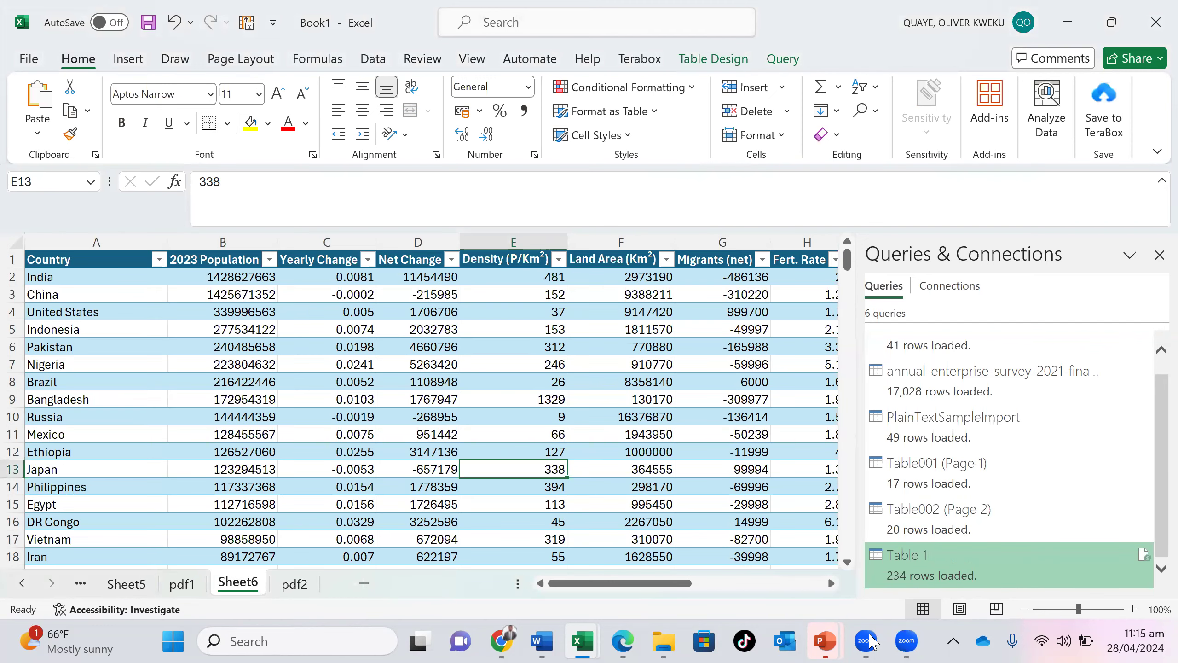
# - Switch to the PowerPoint slide show and present the slide on understanding the four main data types
pyautogui.moveTo(830, 643)
pyautogui.click(957, 510)
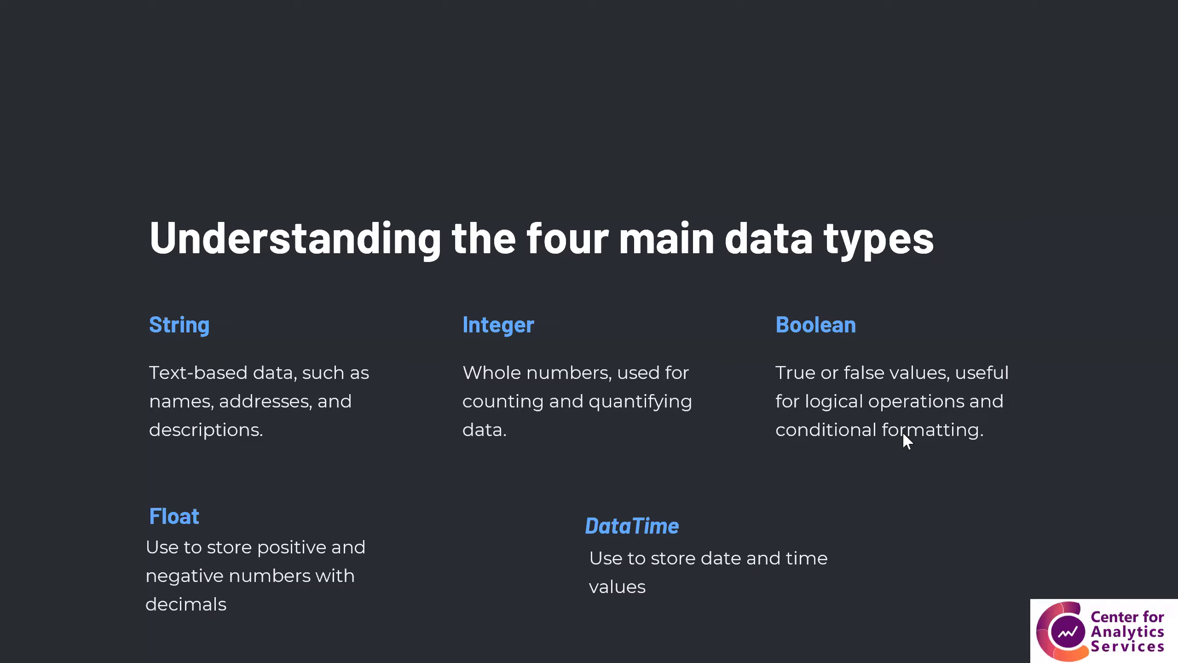
pyautogui.click(903, 432)
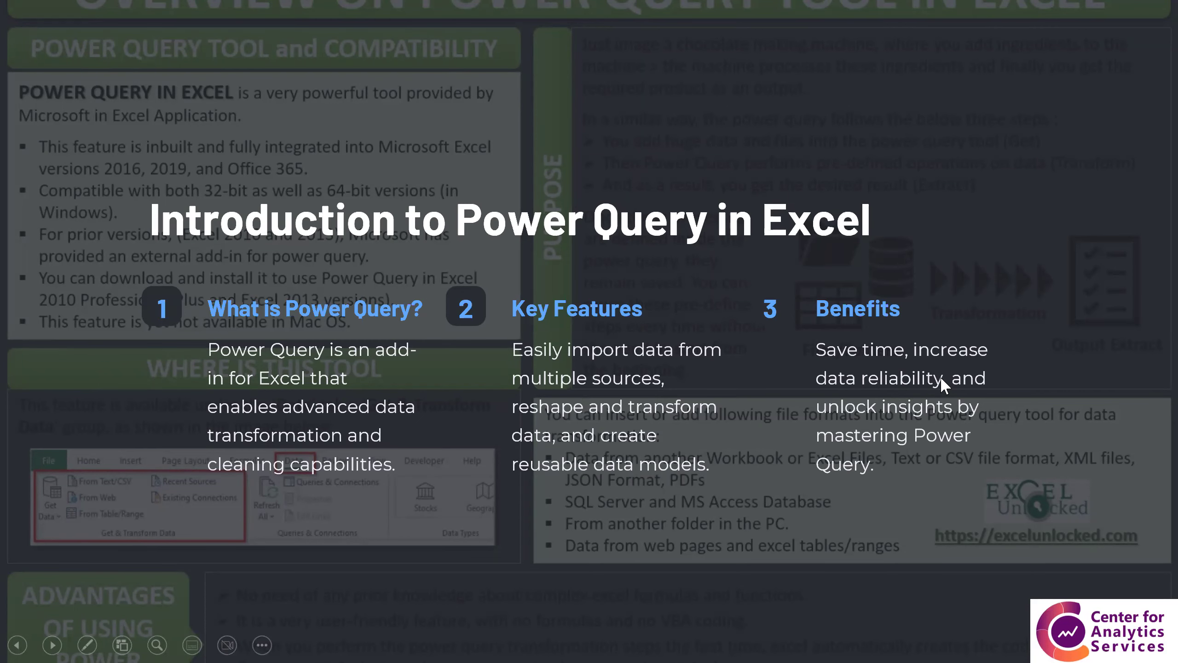
pyautogui.click(910, 433)
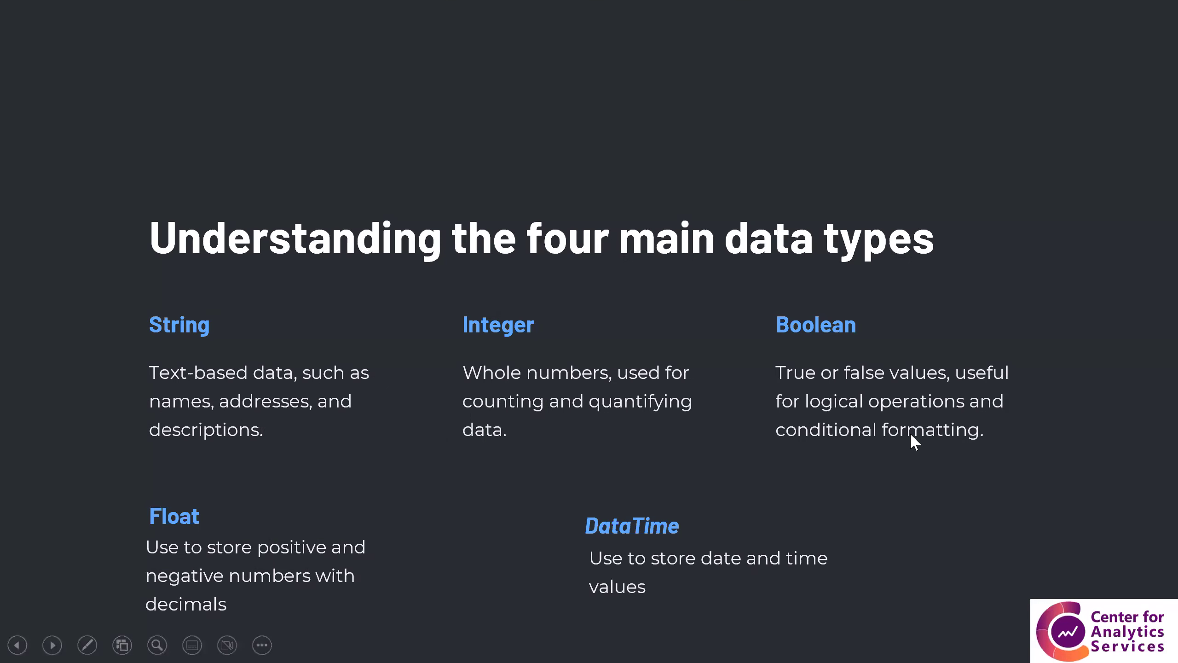
pyautogui.click(911, 434)
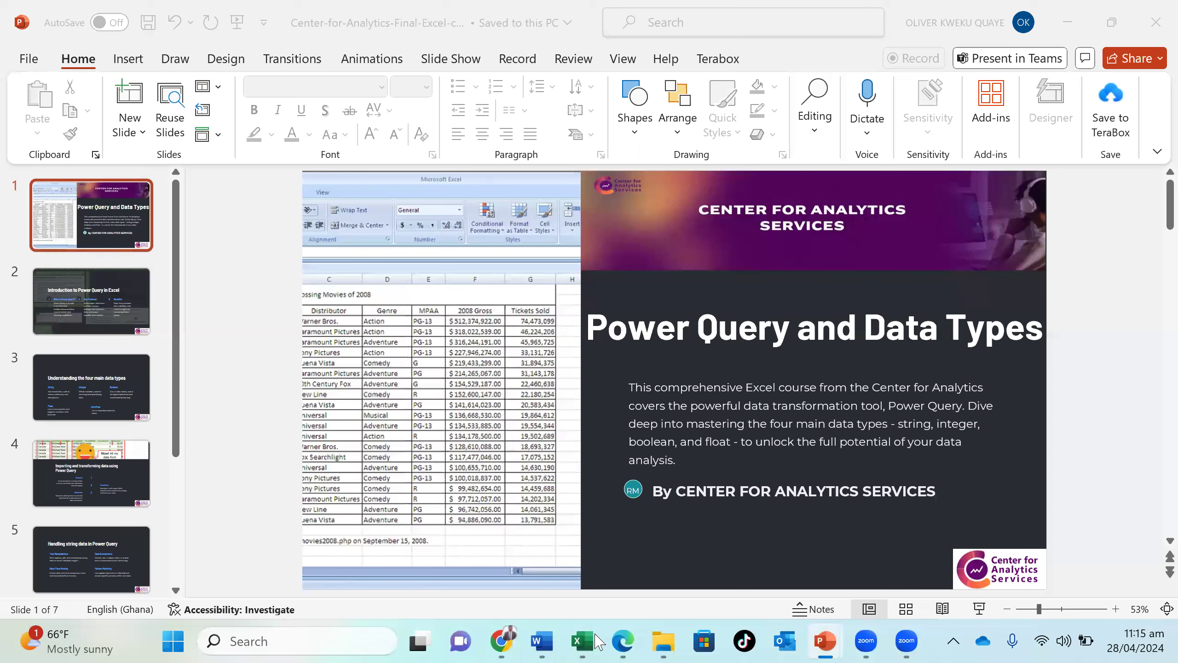
# - Switch back to Book1 in Excel and look over the columns of the inventory table on the pdf1 sheet
pyautogui.click(596, 637)
pyautogui.click(491, 552)
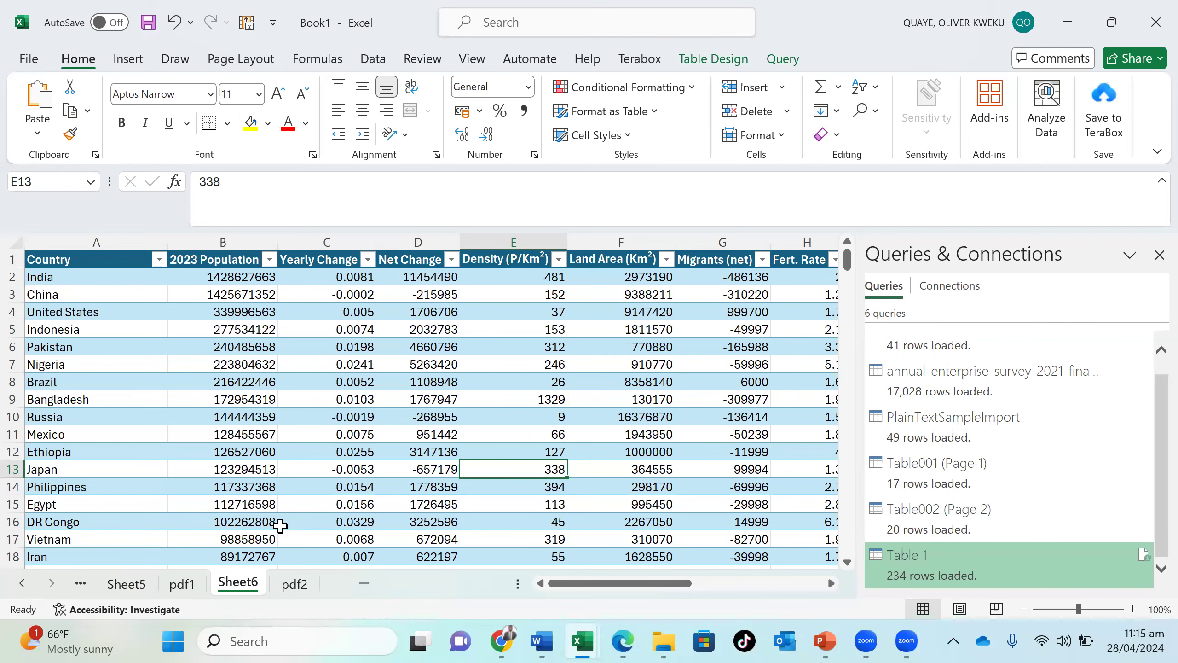
pyautogui.click(182, 584)
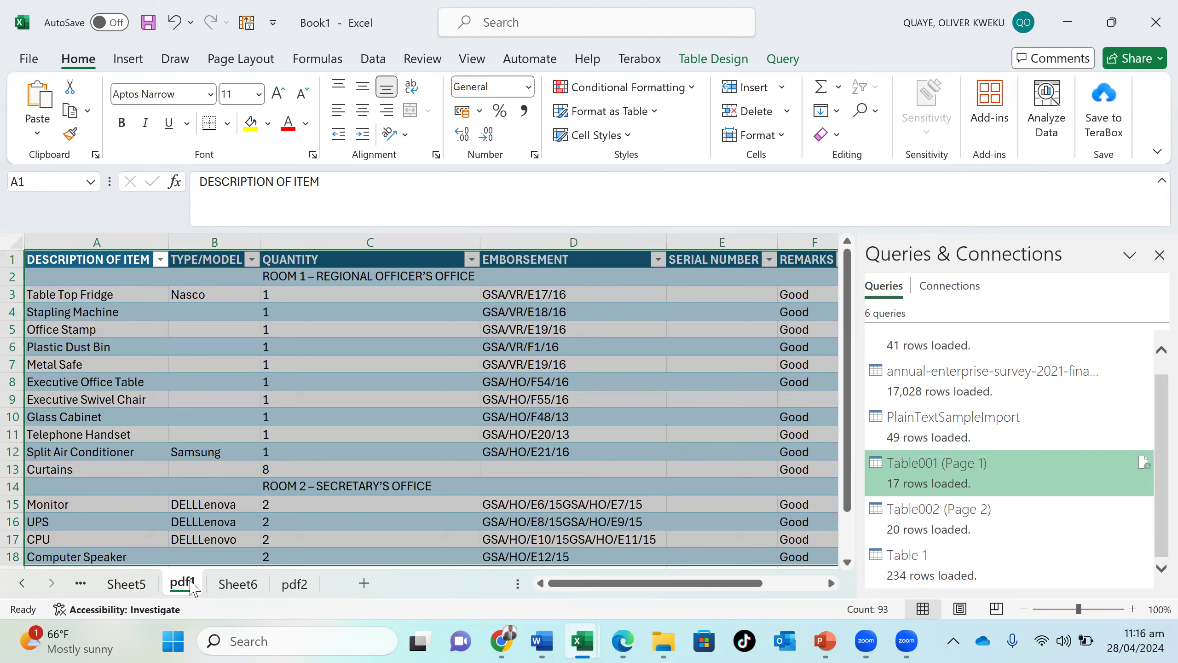
pyautogui.click(148, 456)
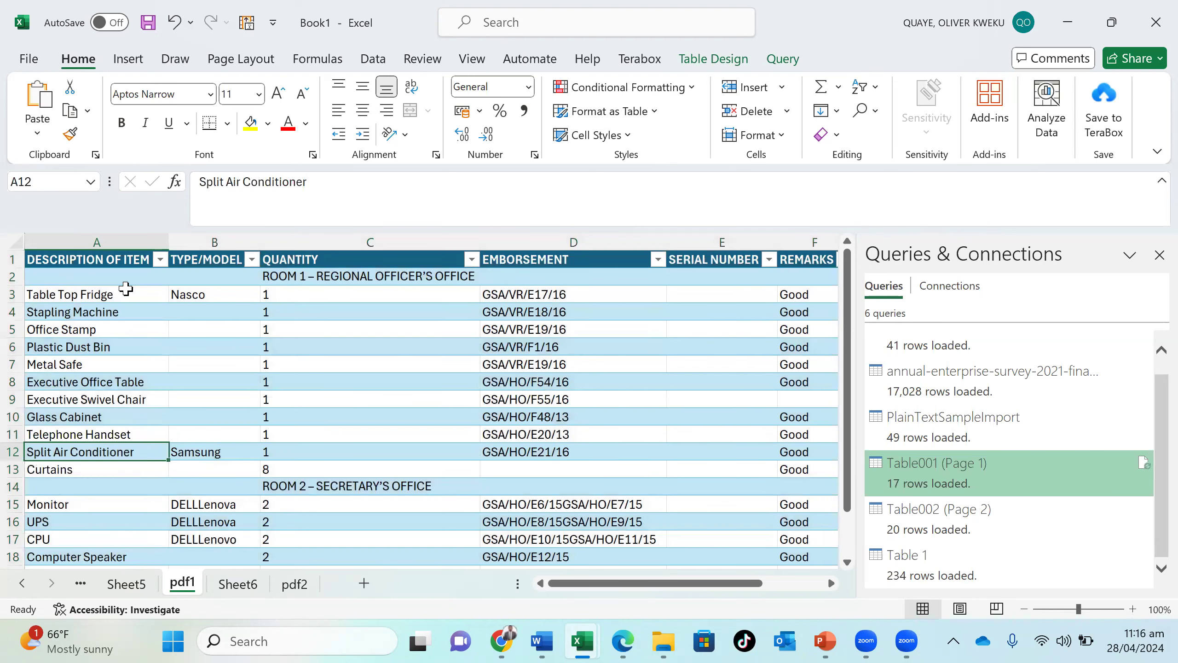
pyautogui.click(125, 265)
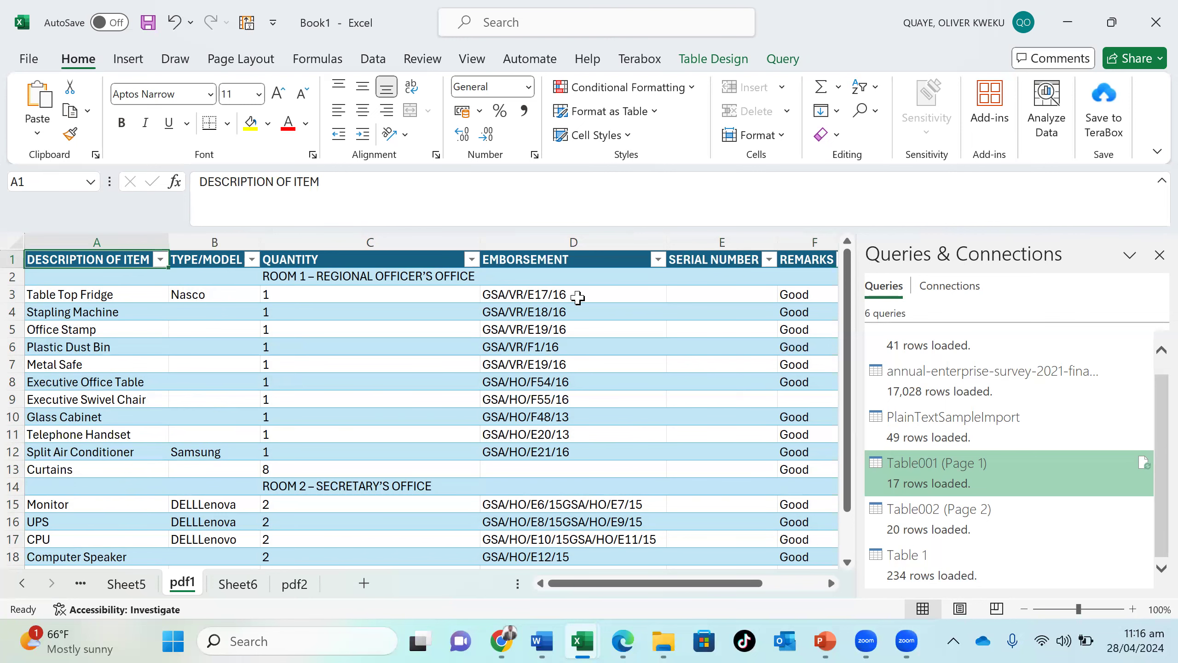
pyautogui.hscroll(6, 577, 297)
pyautogui.hscroll(-6, 578, 297)
# - Examine the kind of data held in each column of the Sheet6 population table, from 2023 Population through World Share
pyautogui.click(232, 596)
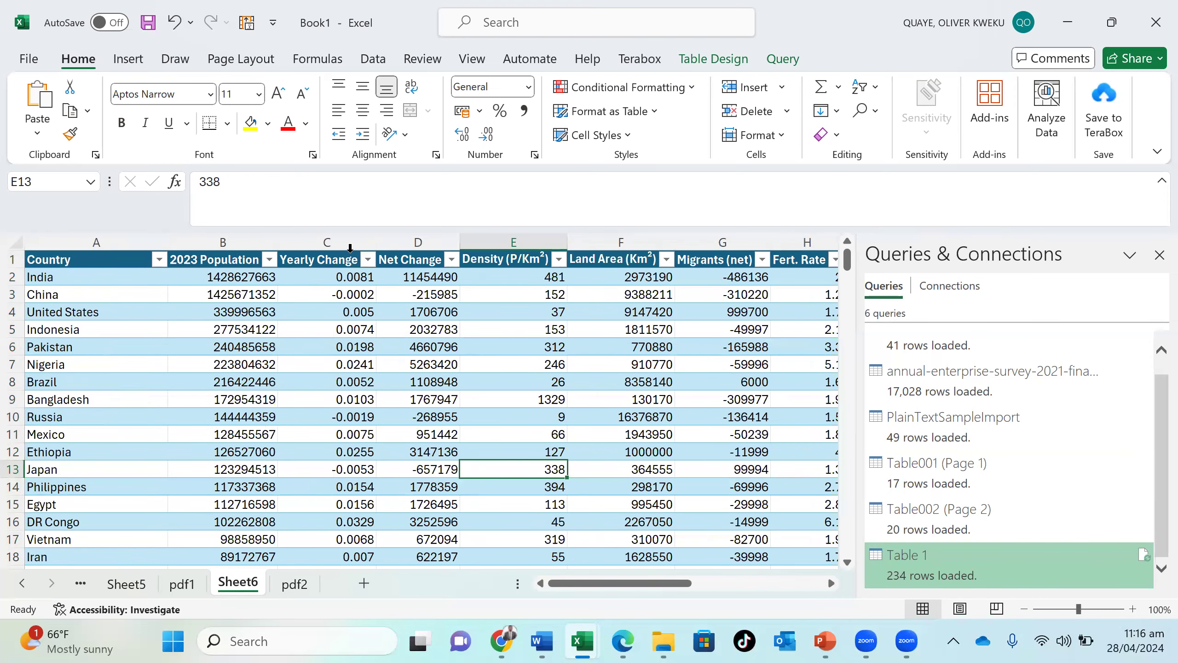
pyautogui.click(351, 249)
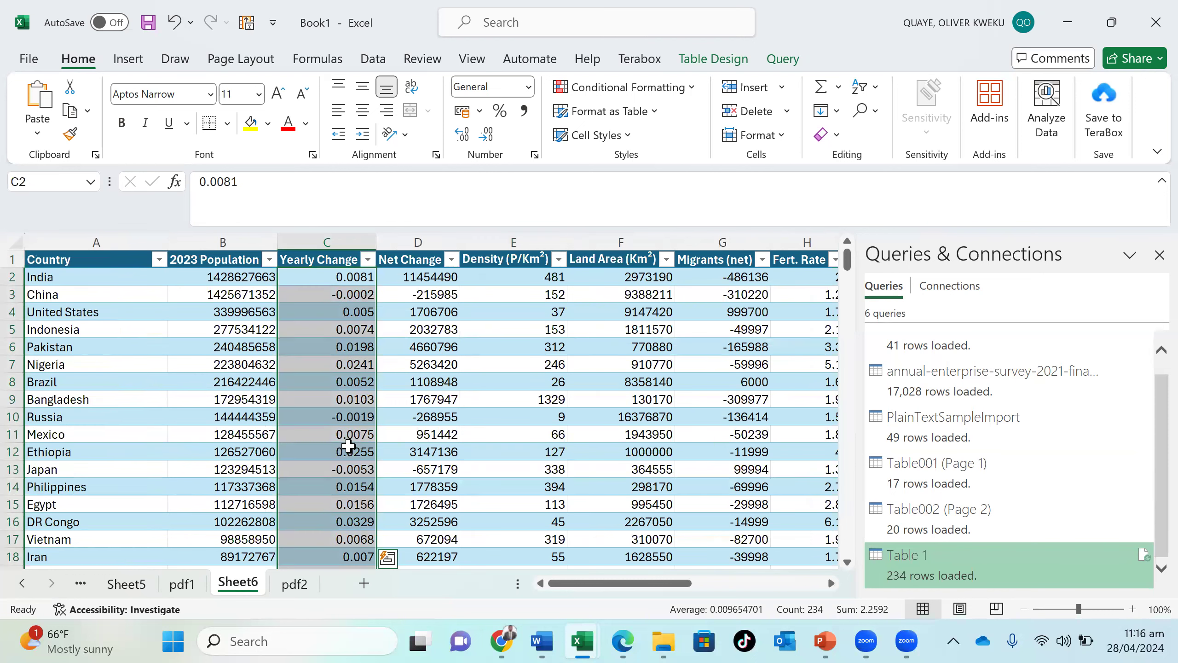
pyautogui.click(421, 247)
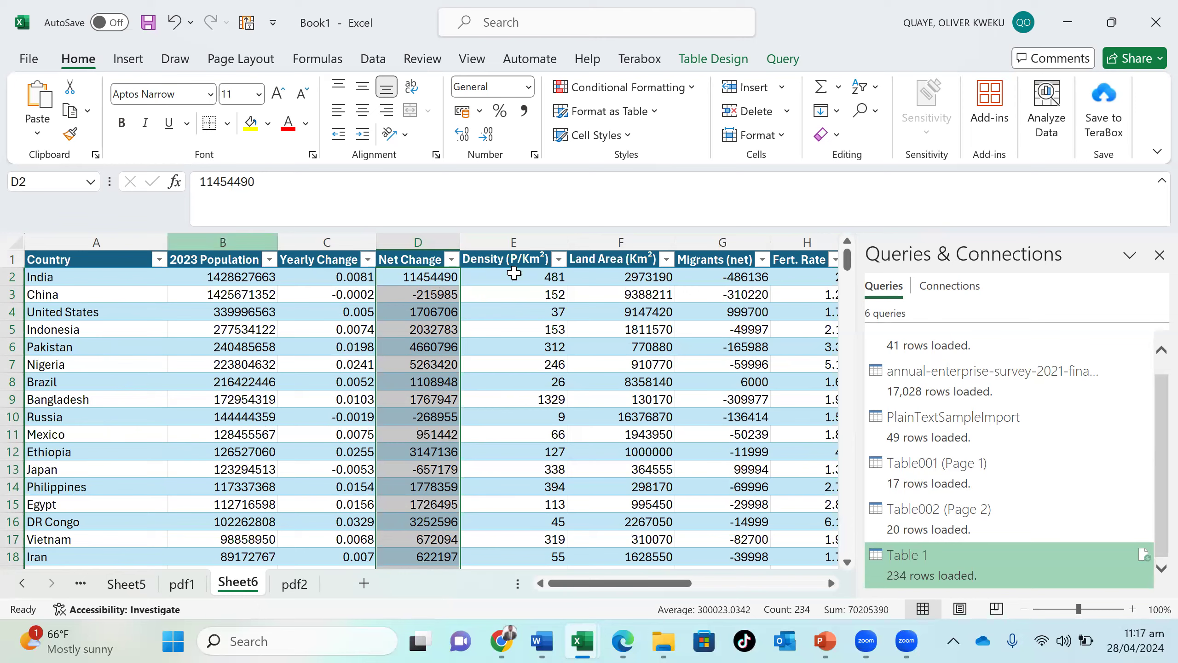
pyautogui.click(242, 232)
pyautogui.click(542, 238)
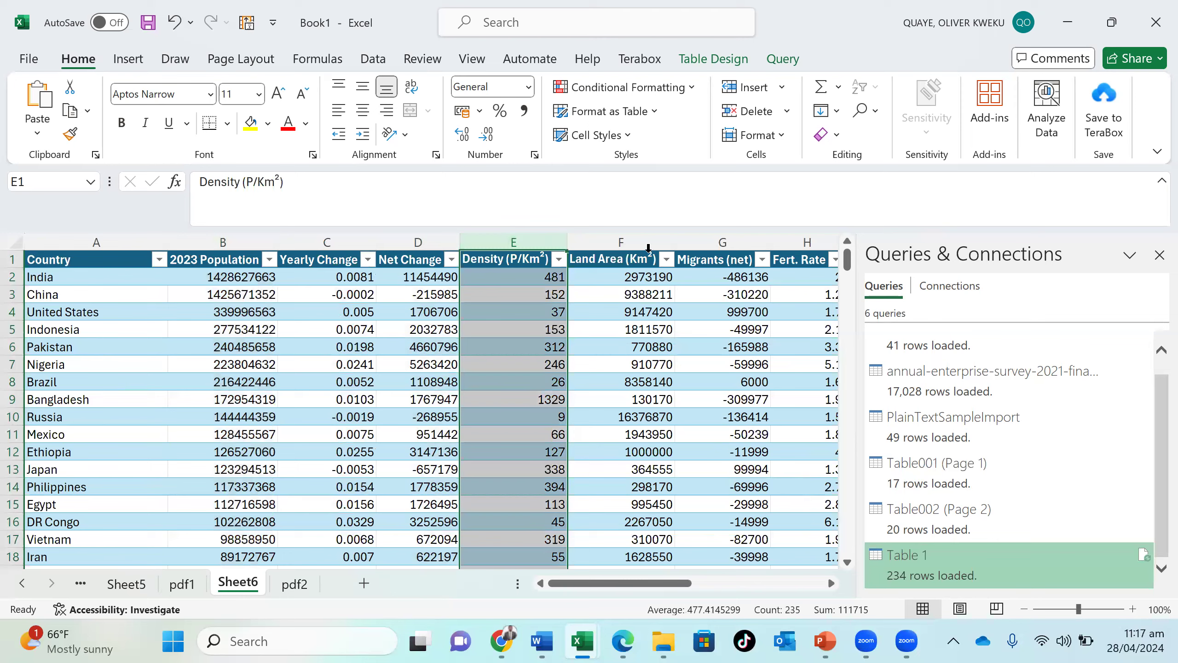
pyautogui.click(645, 241)
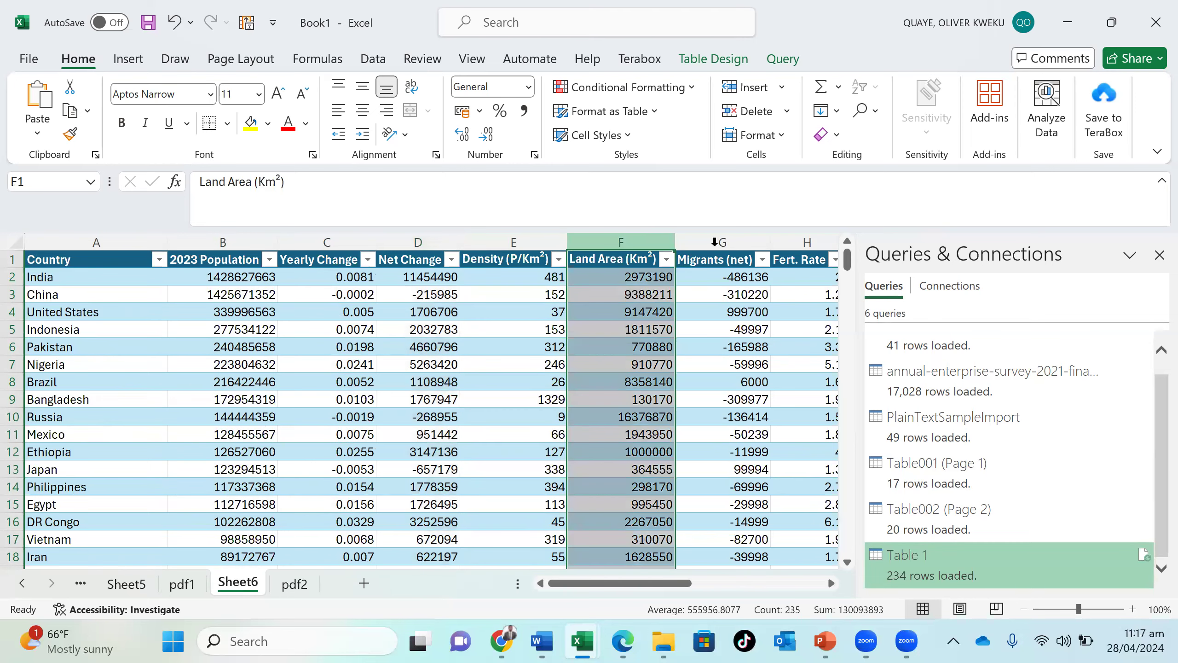
pyautogui.click(727, 242)
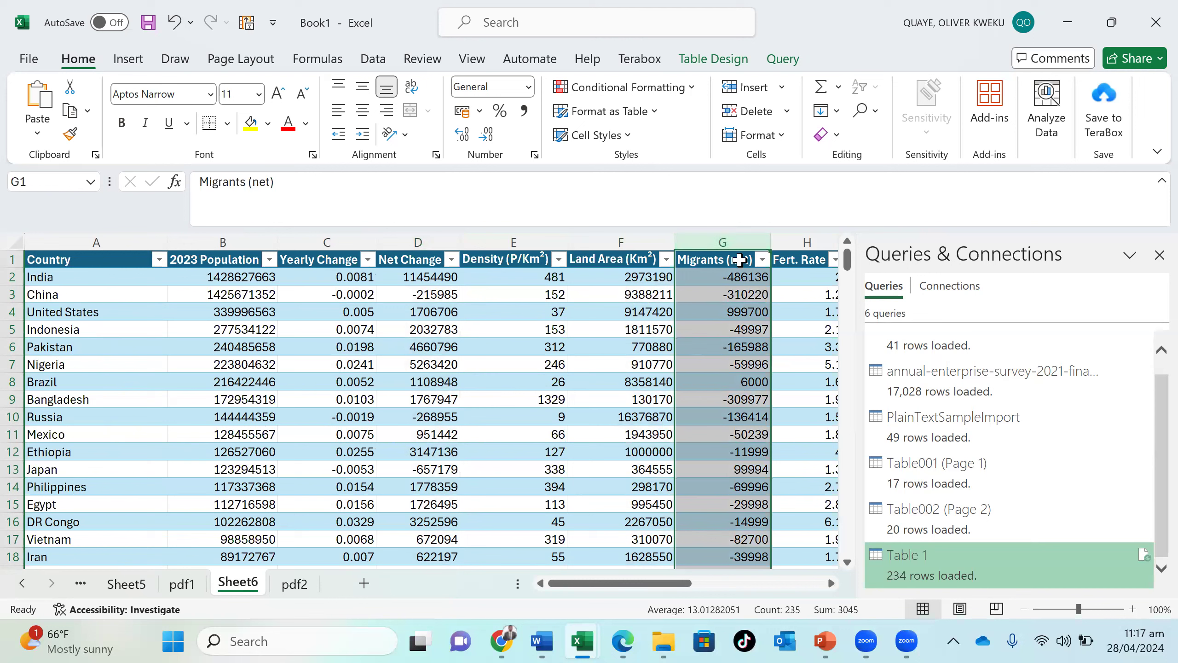
pyautogui.hscroll(2, 733, 332)
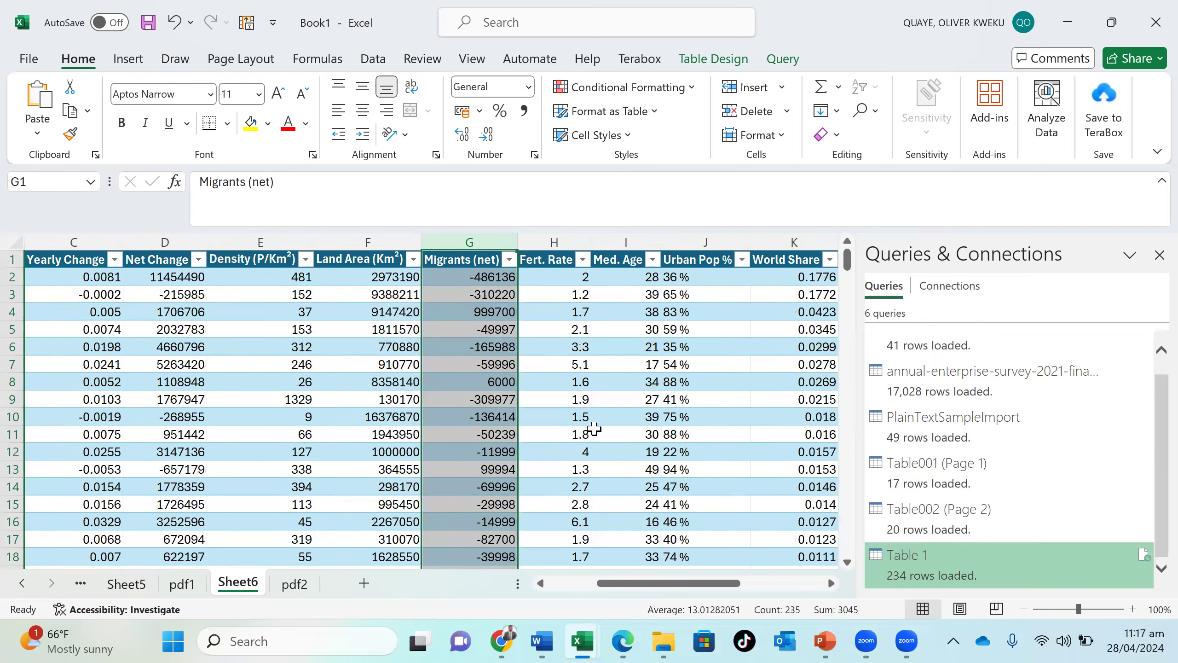
pyautogui.click(565, 243)
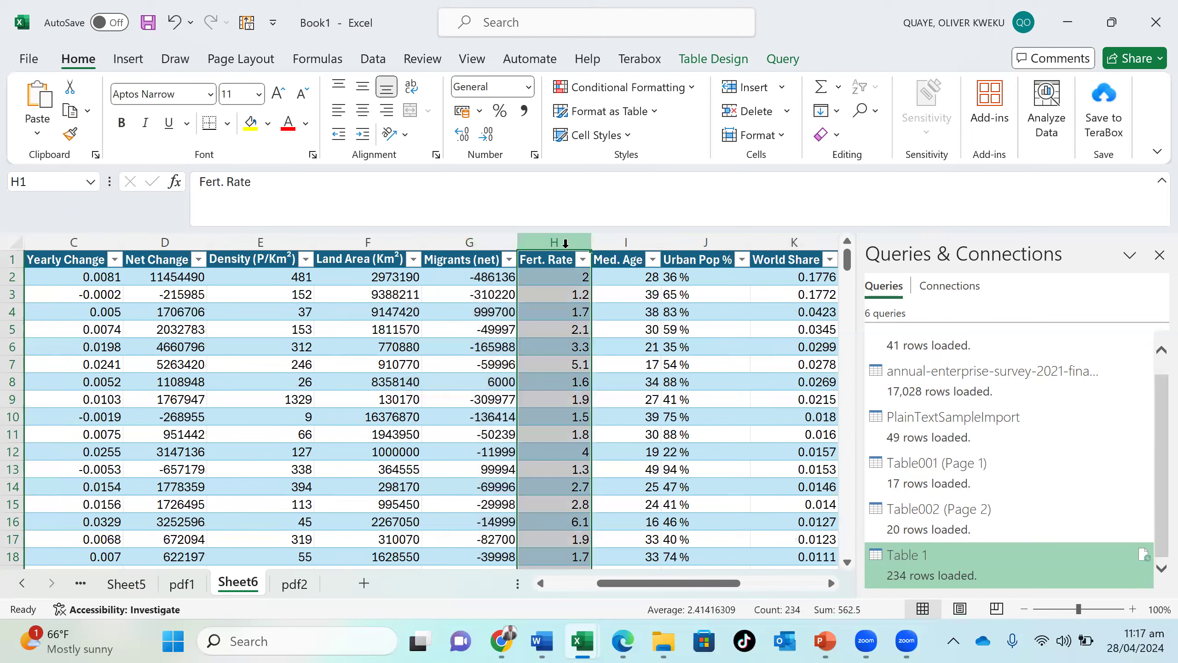
pyautogui.hscroll(2, 702, 370)
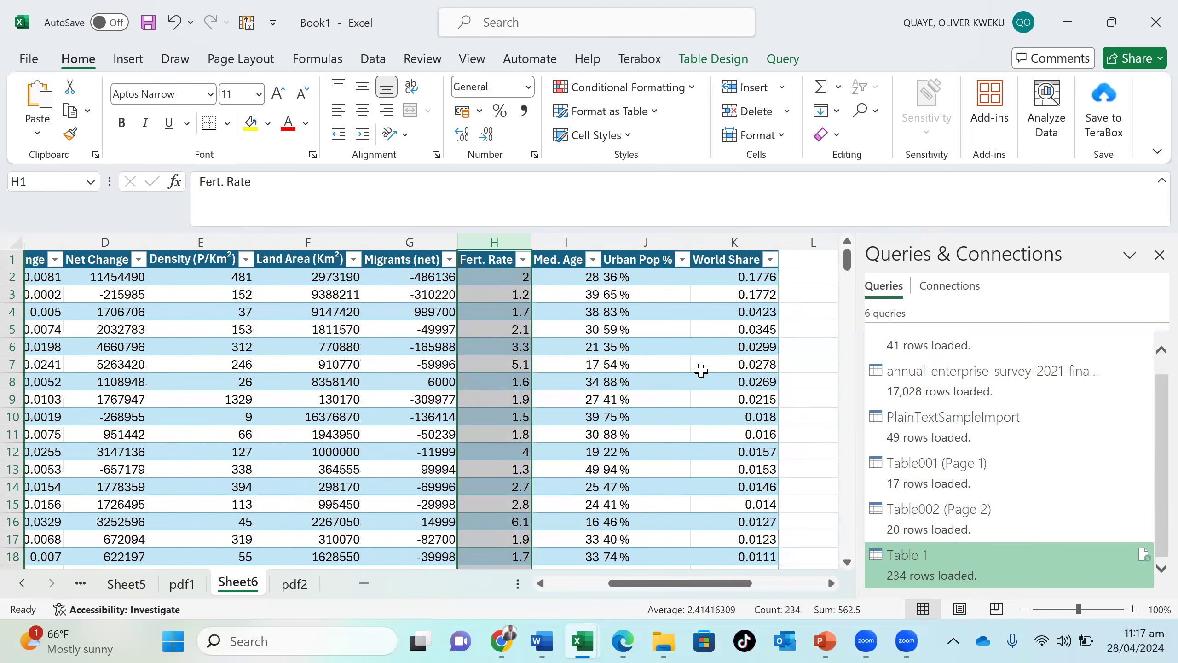
pyautogui.hscroll(-5, 701, 370)
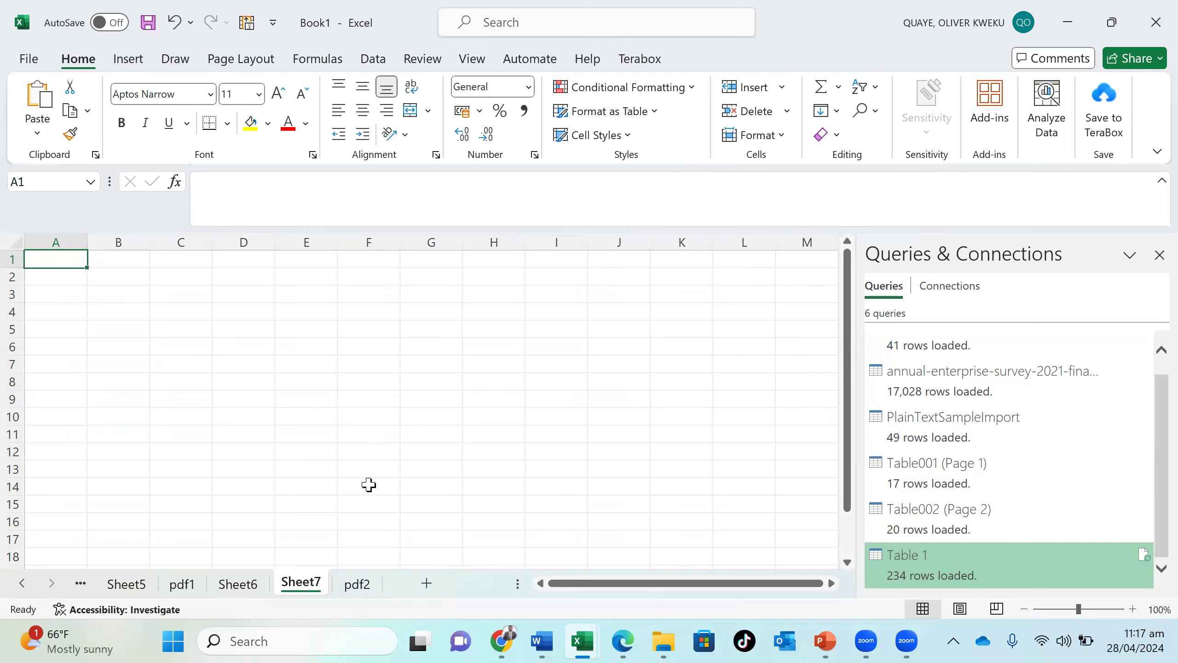
# - Create a new blank workbook and start a data import from the web
pyautogui.hotkey('ctrl', 'n')
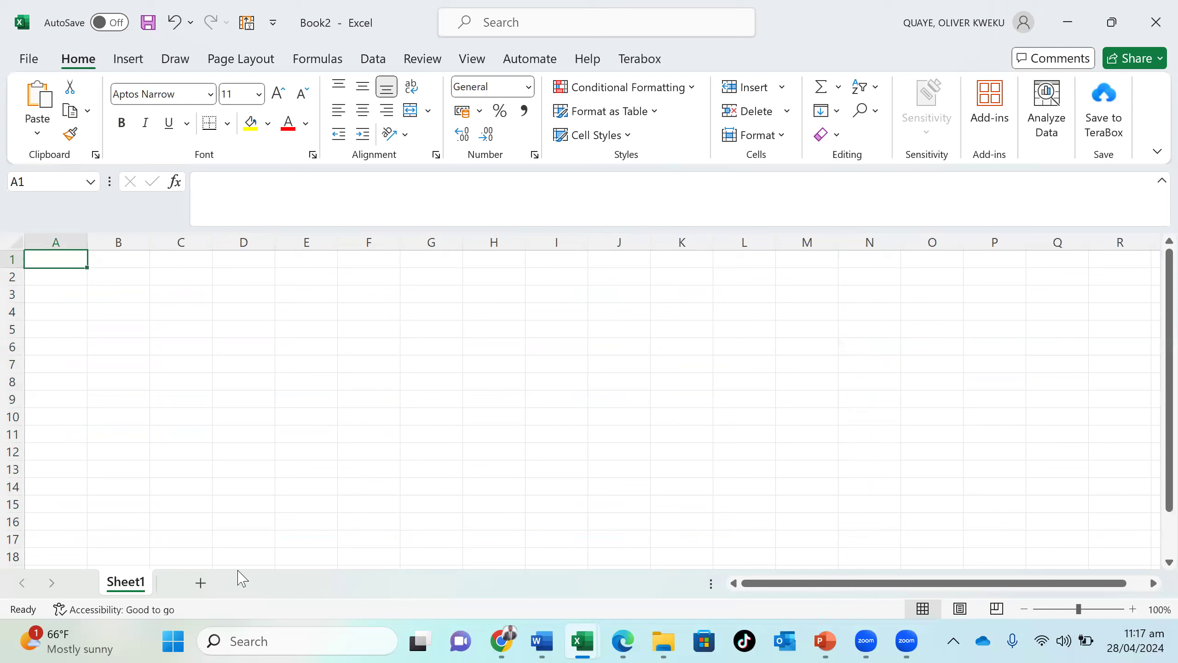
pyautogui.click(130, 62)
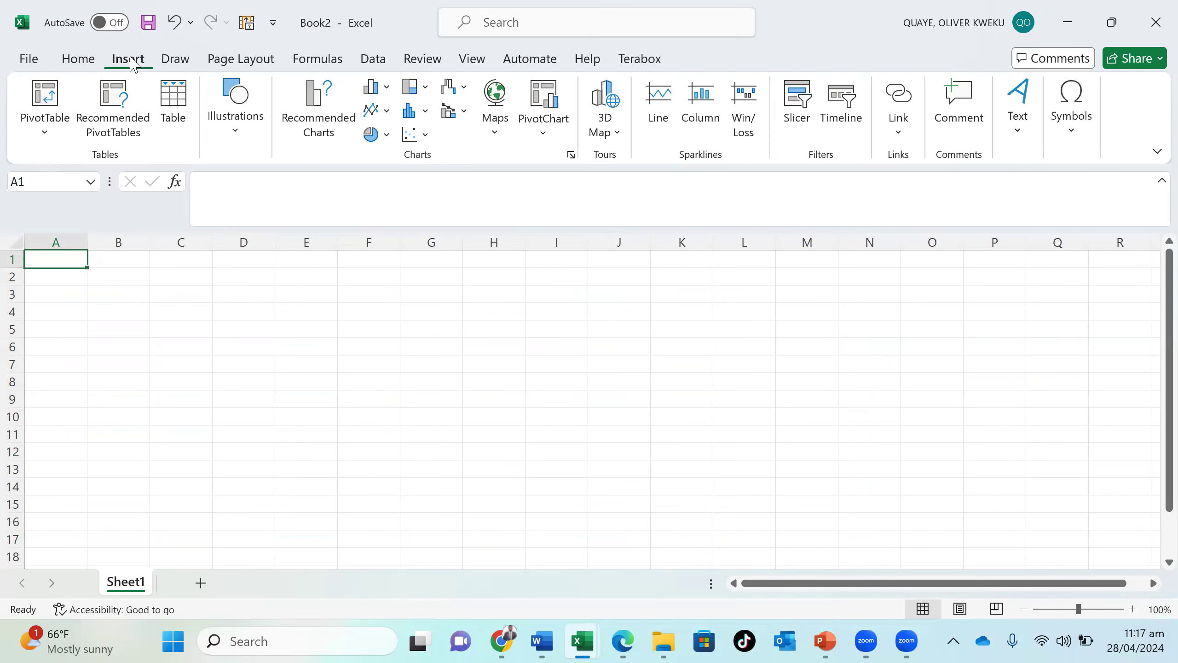
pyautogui.click(374, 60)
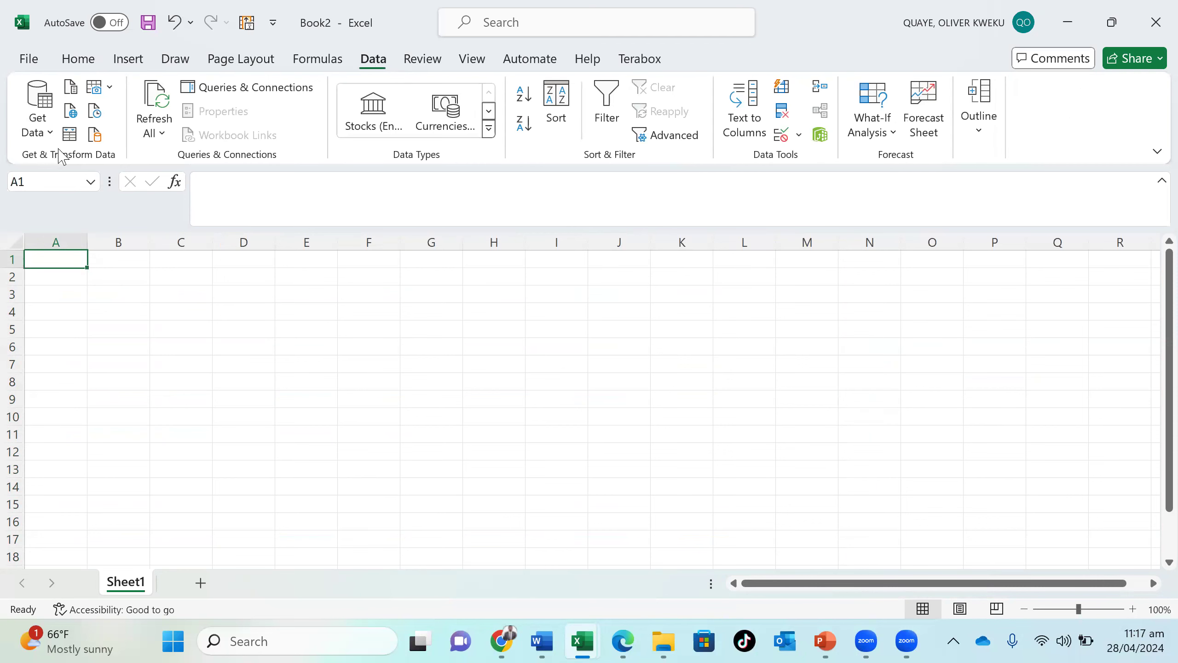
pyautogui.click(46, 135)
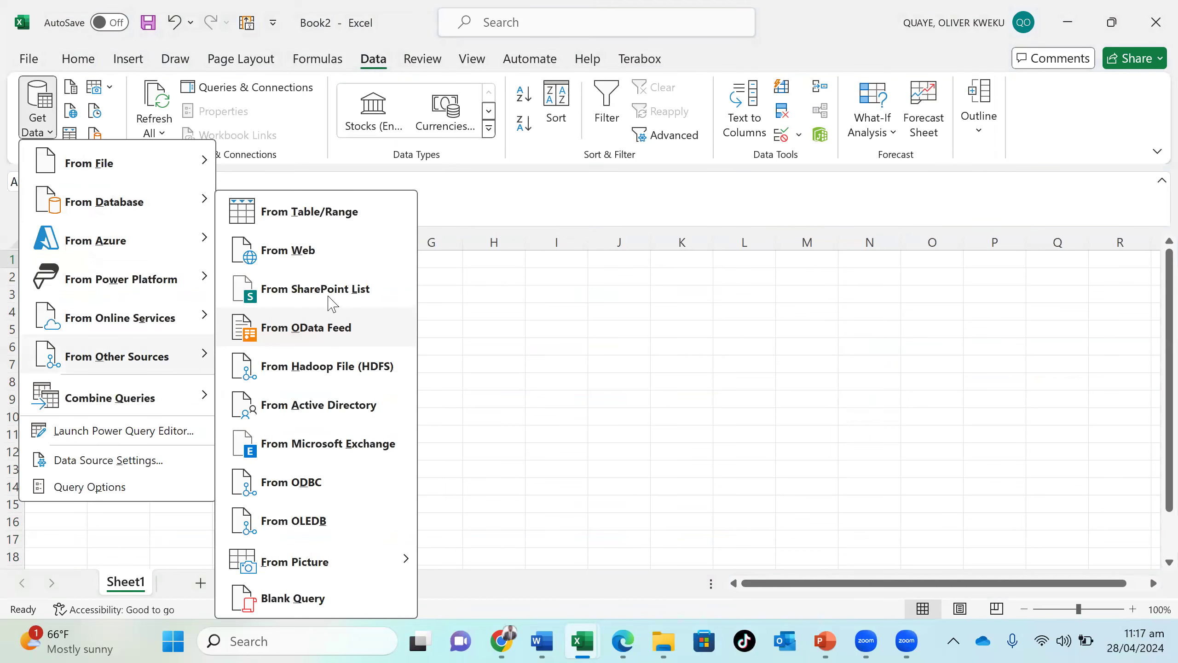
pyautogui.click(333, 257)
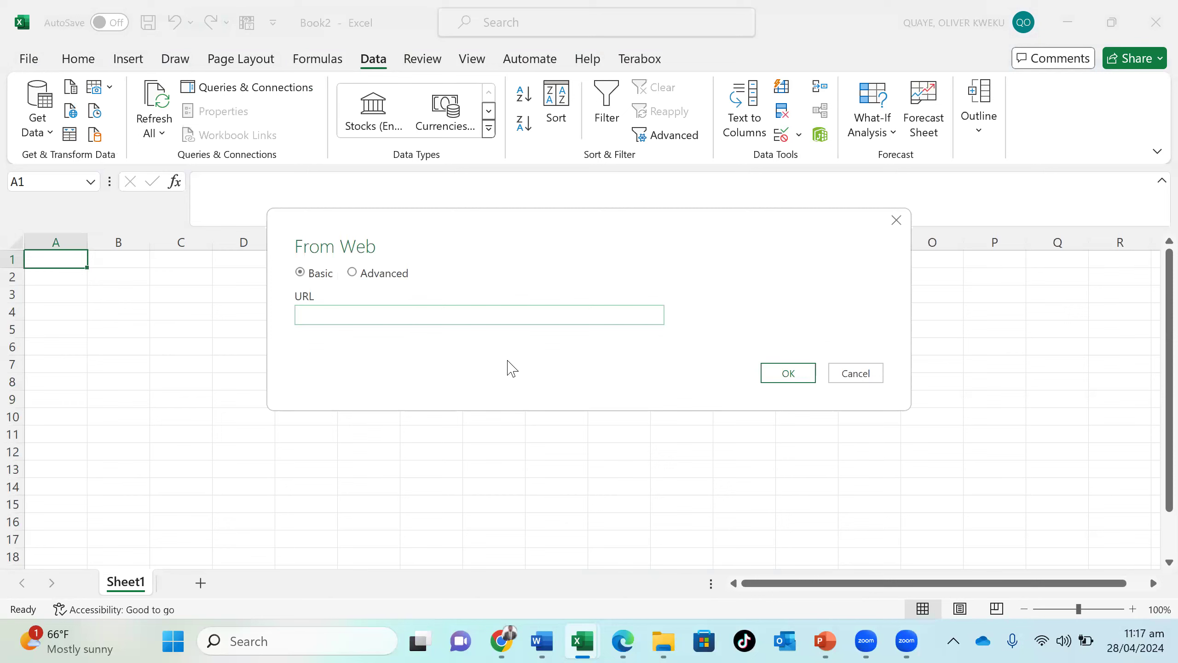
pyautogui.write('World Share')
pyautogui.hotkey('ctrl', 'z')
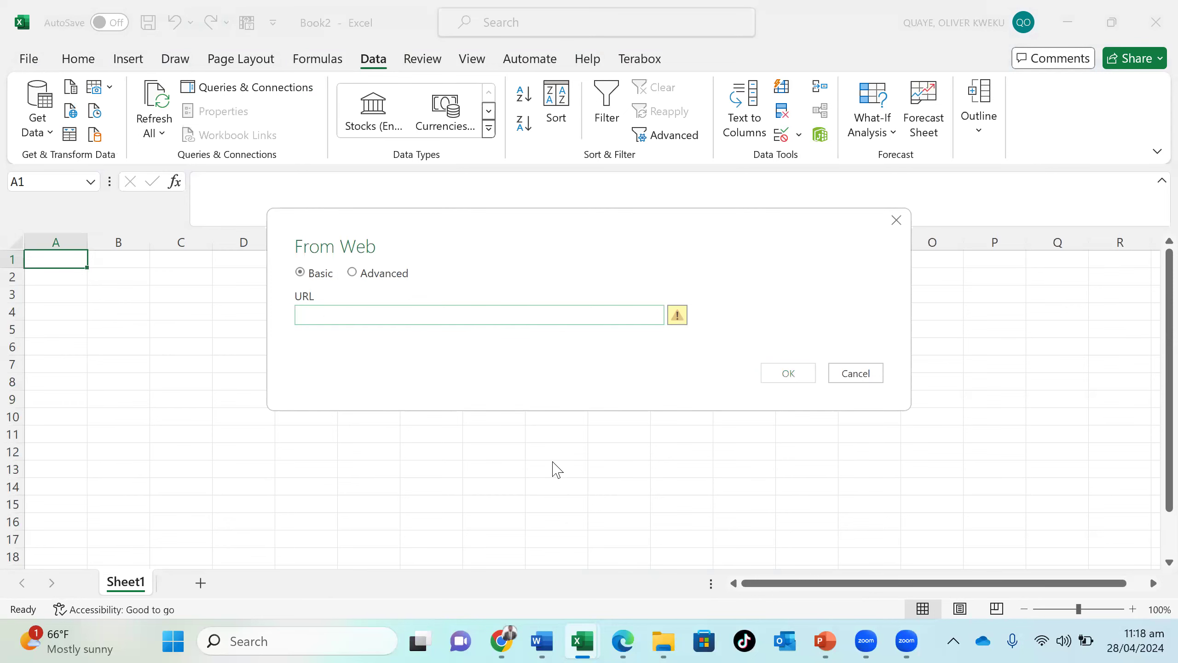
pyautogui.hotkey('alt', 'Tab')
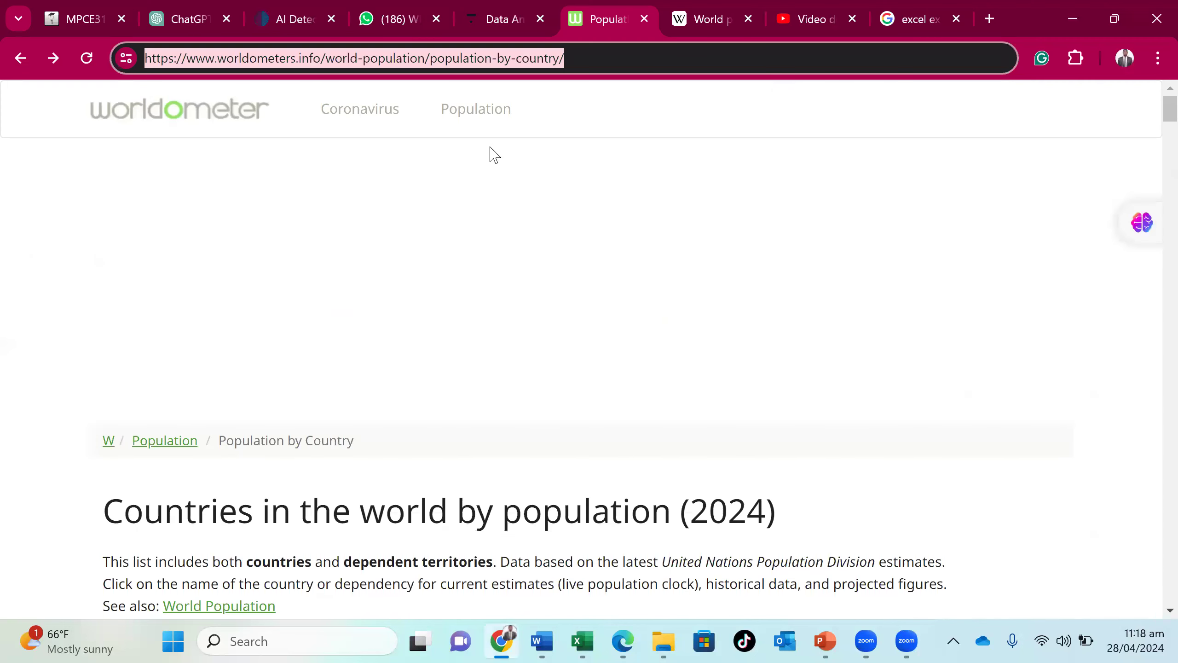
pyautogui.click(600, 642)
pyautogui.click(775, 557)
pyautogui.write('https://www.worldometers.info/world-population/population-by-country/')
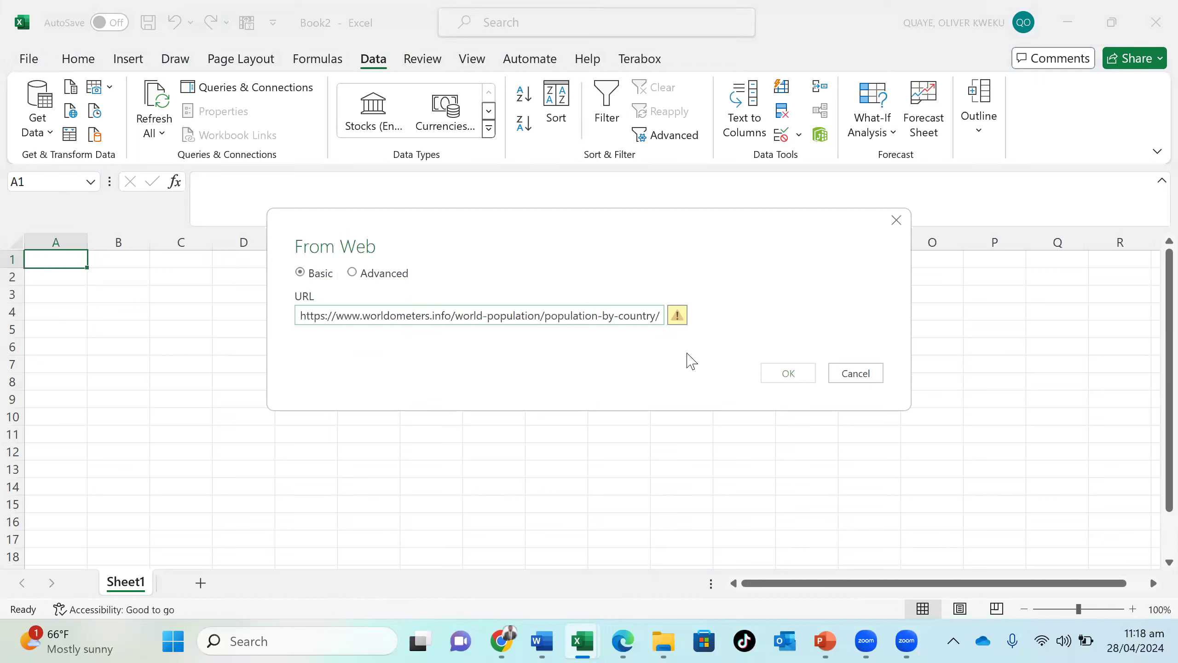
pyautogui.click(593, 316)
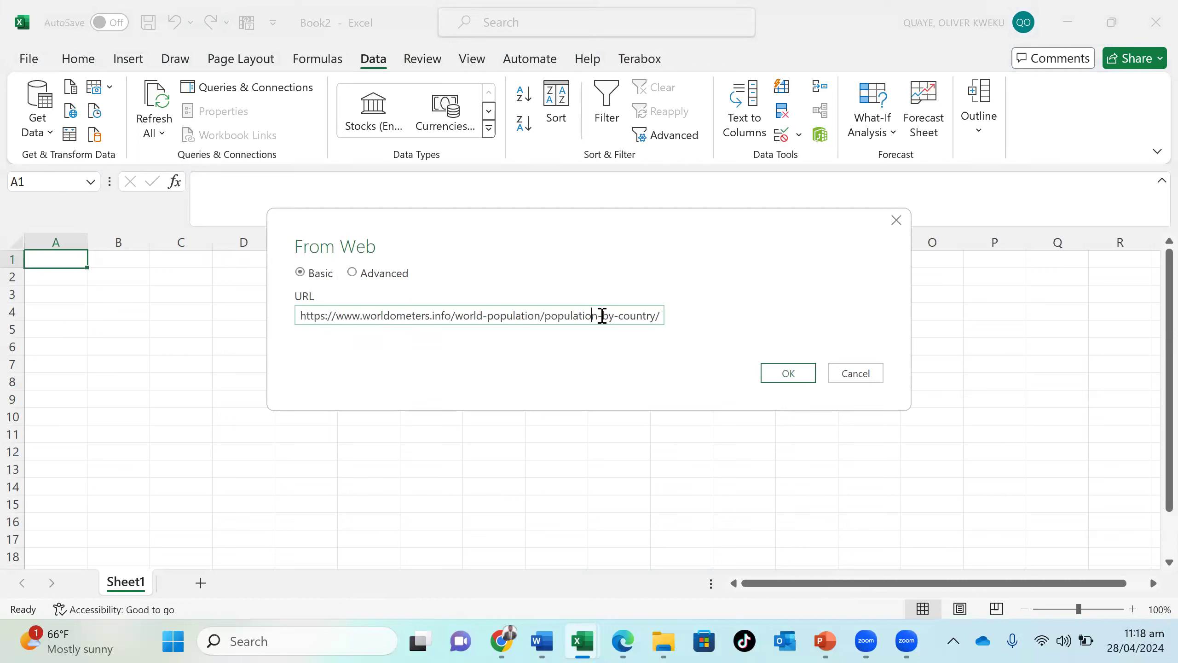
pyautogui.click(787, 374)
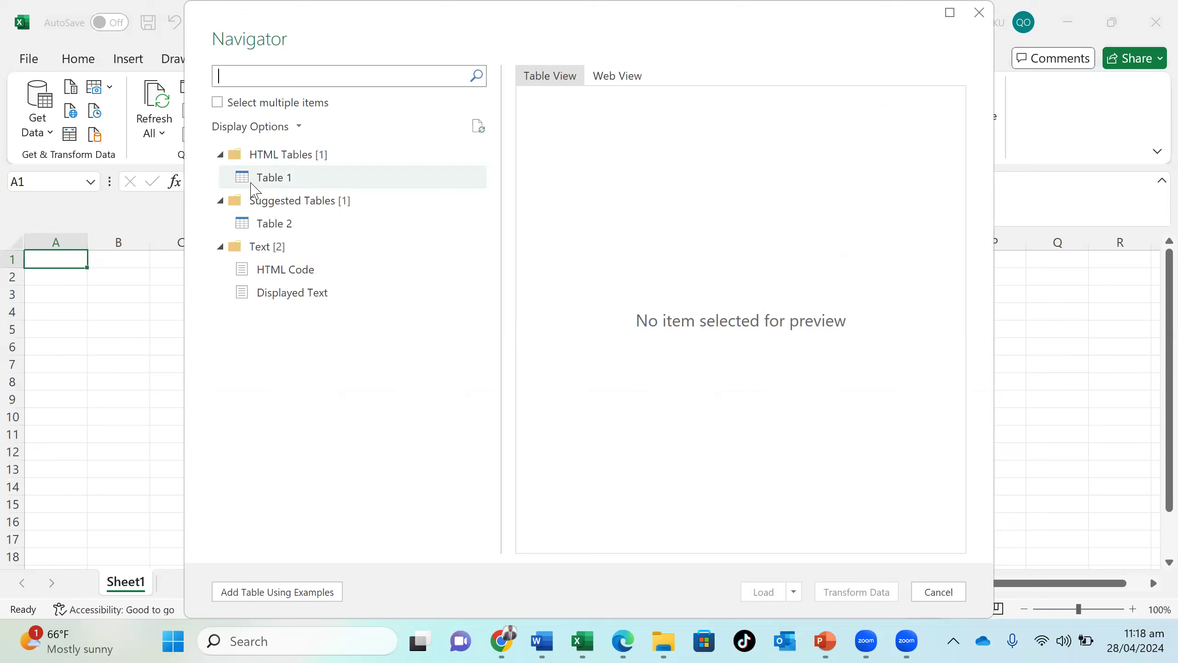
# - Select Table 1 from the page's HTML tables and open it for transformation in the Power Query Editor
pyautogui.click(252, 184)
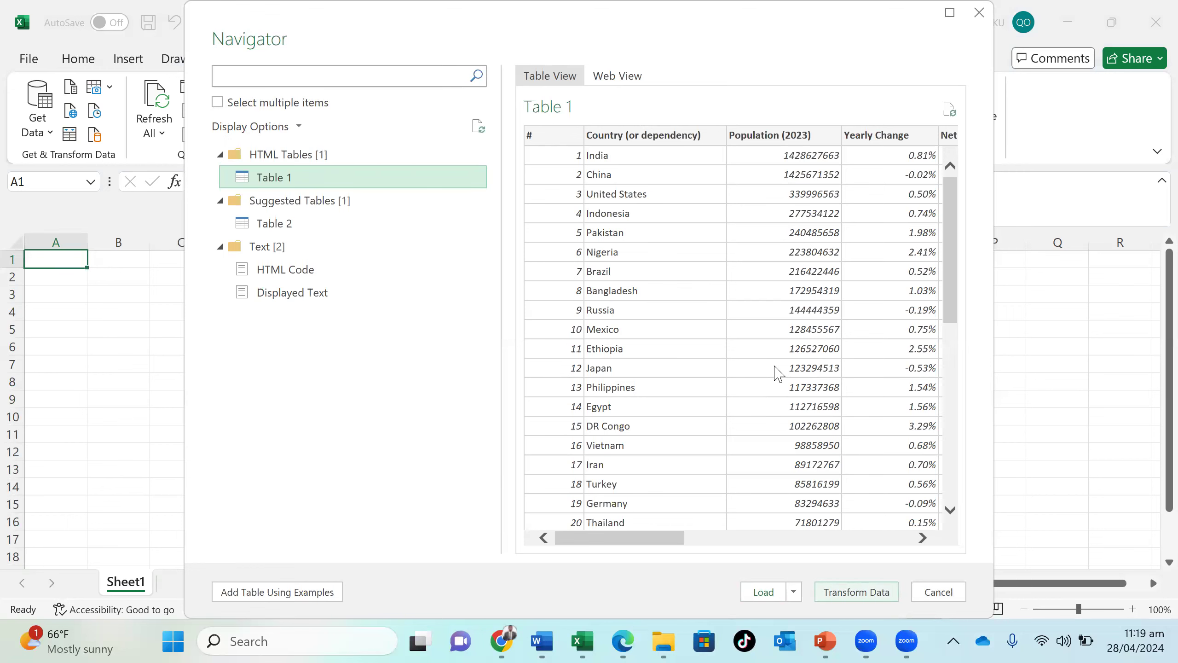
pyautogui.hotkey('alt', 'Tab')
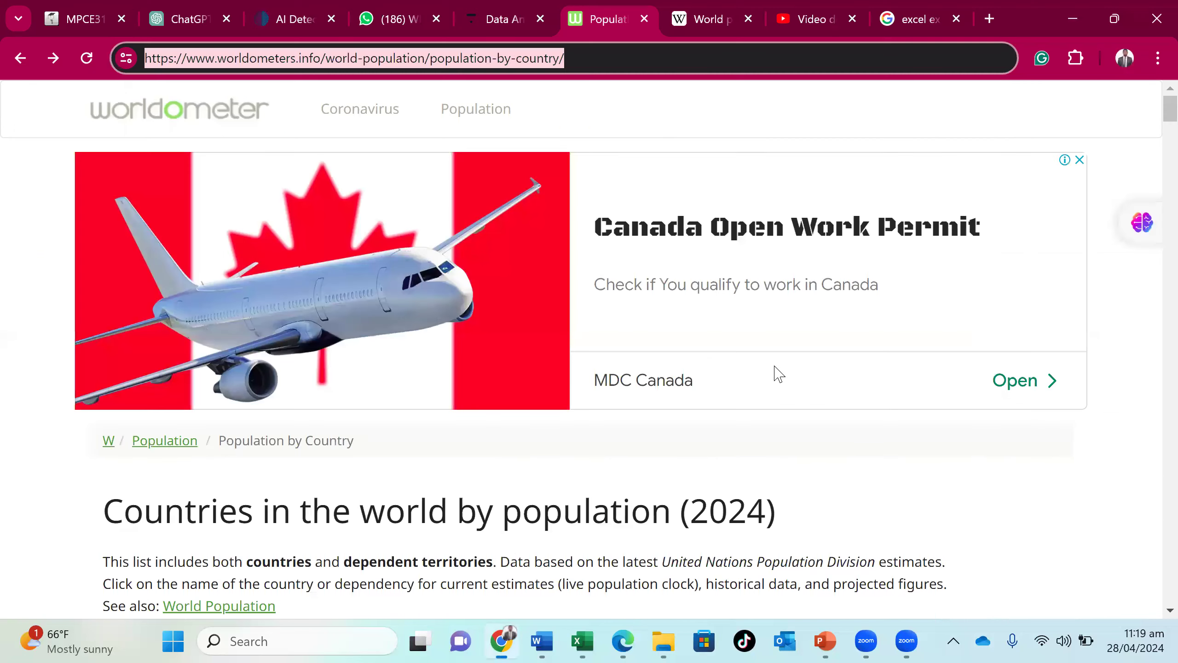
pyautogui.click(601, 643)
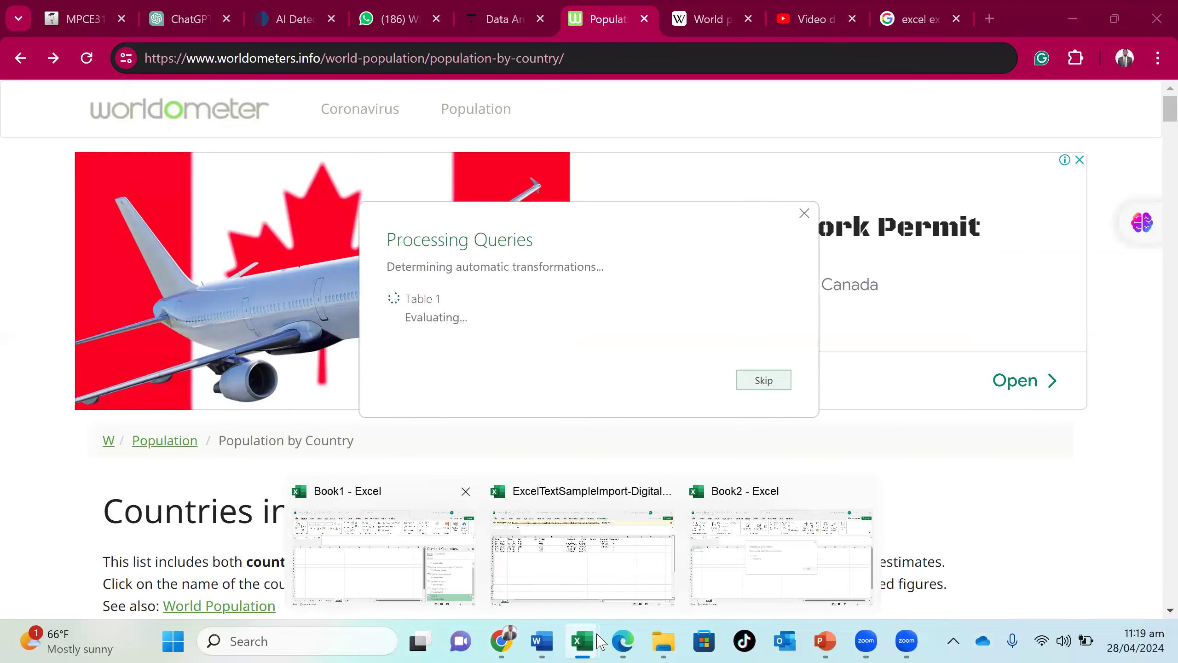
pyautogui.click(551, 511)
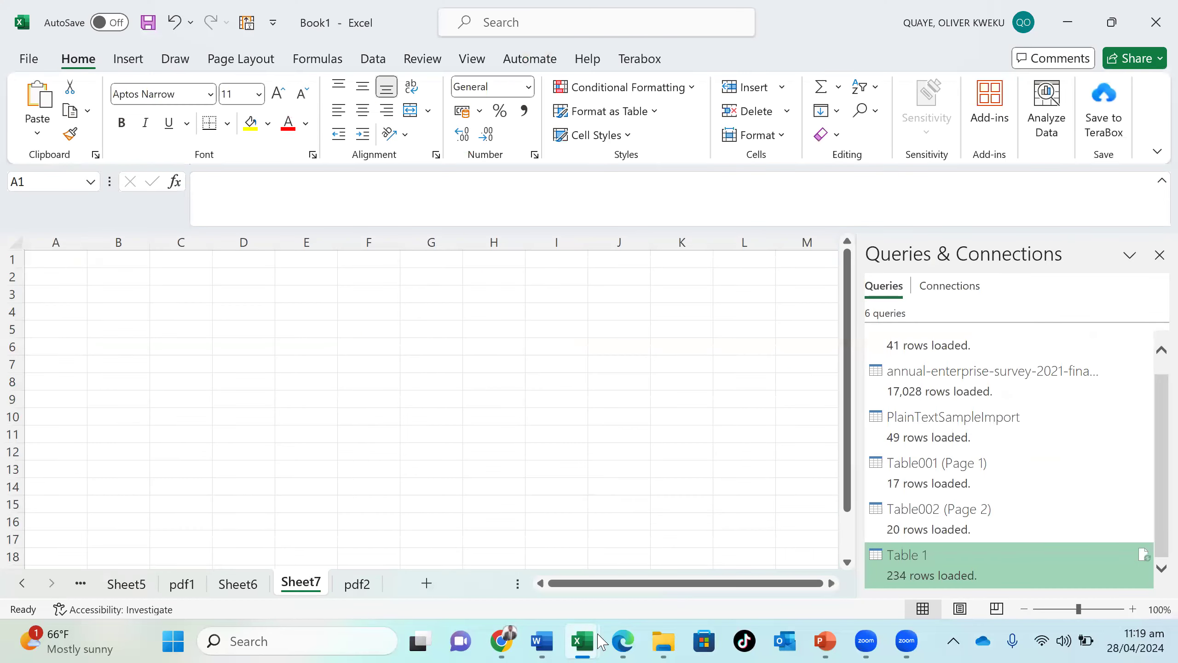
pyautogui.click(598, 634)
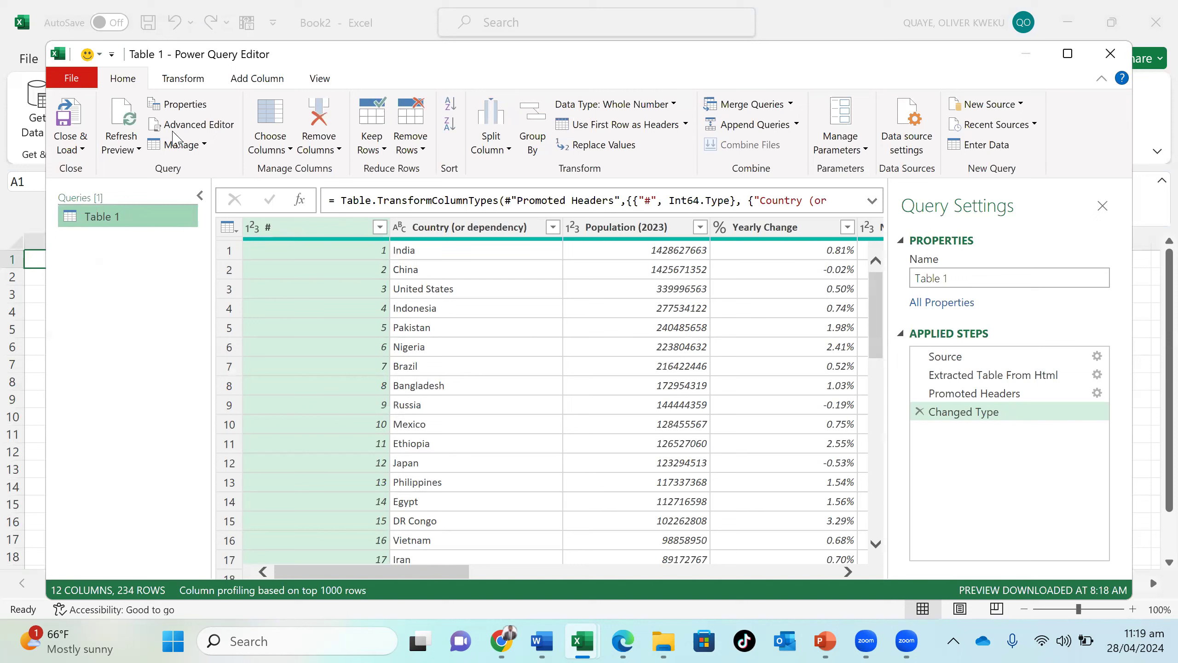
# - Examine the preview refresh, column choosing and column removal options, and inspect the Country (or dependency) column and some of its entries
pyautogui.click(139, 150)
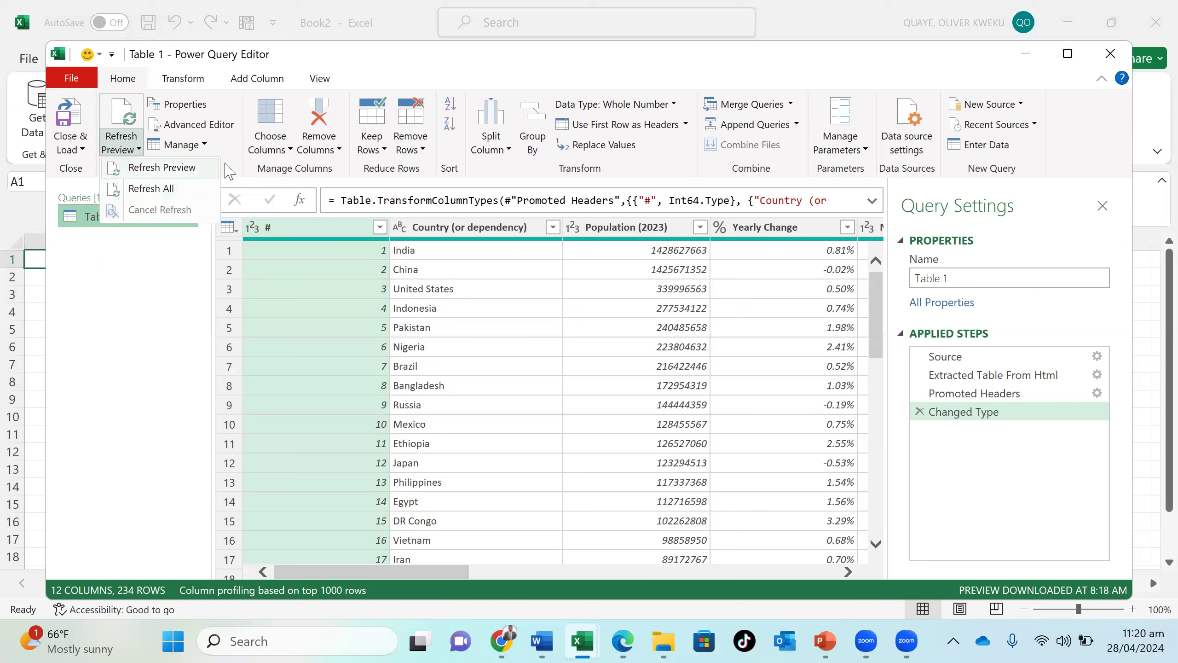
pyautogui.click(288, 151)
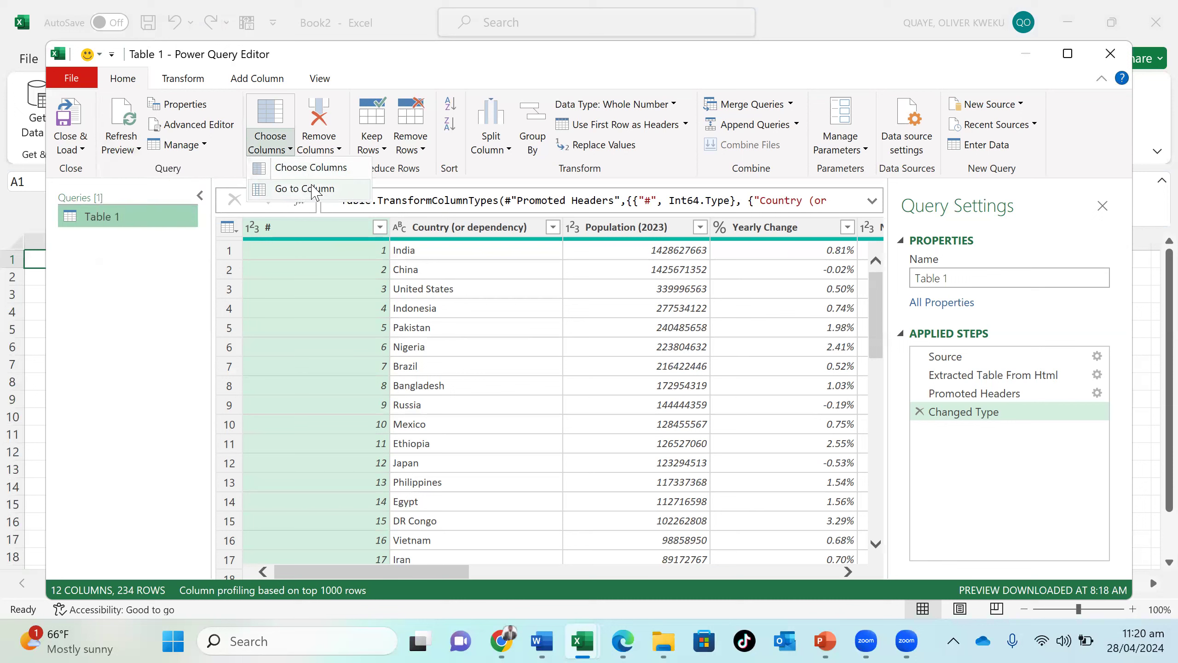
pyautogui.click(339, 150)
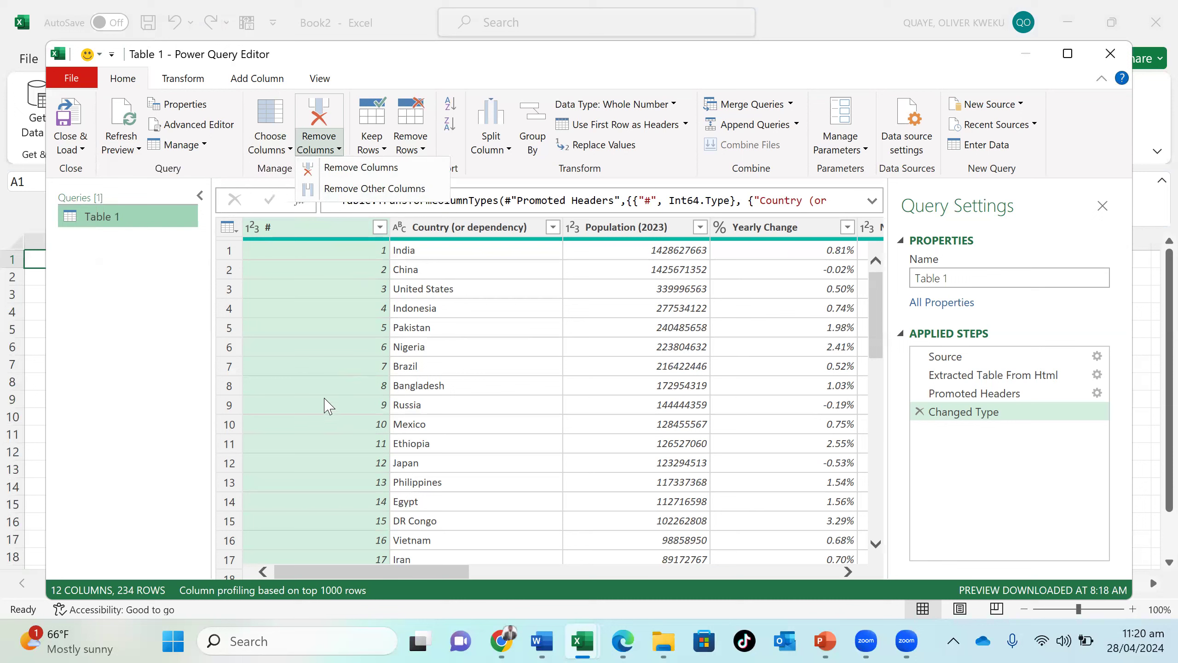
pyautogui.click(456, 225)
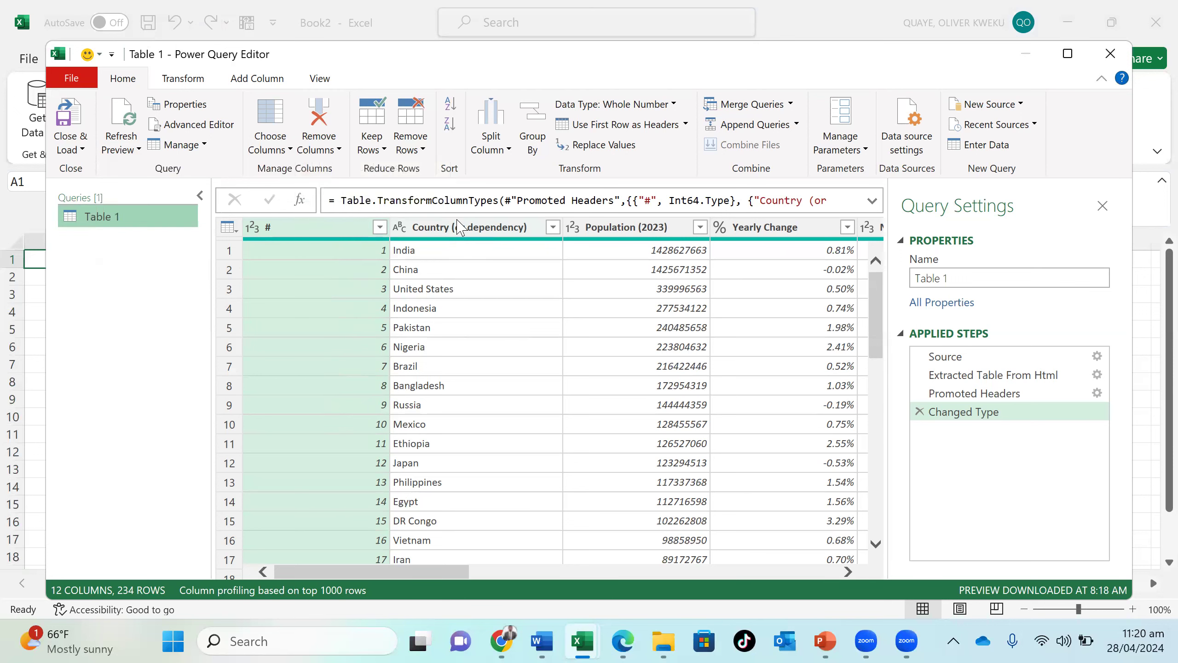
pyautogui.click(460, 226)
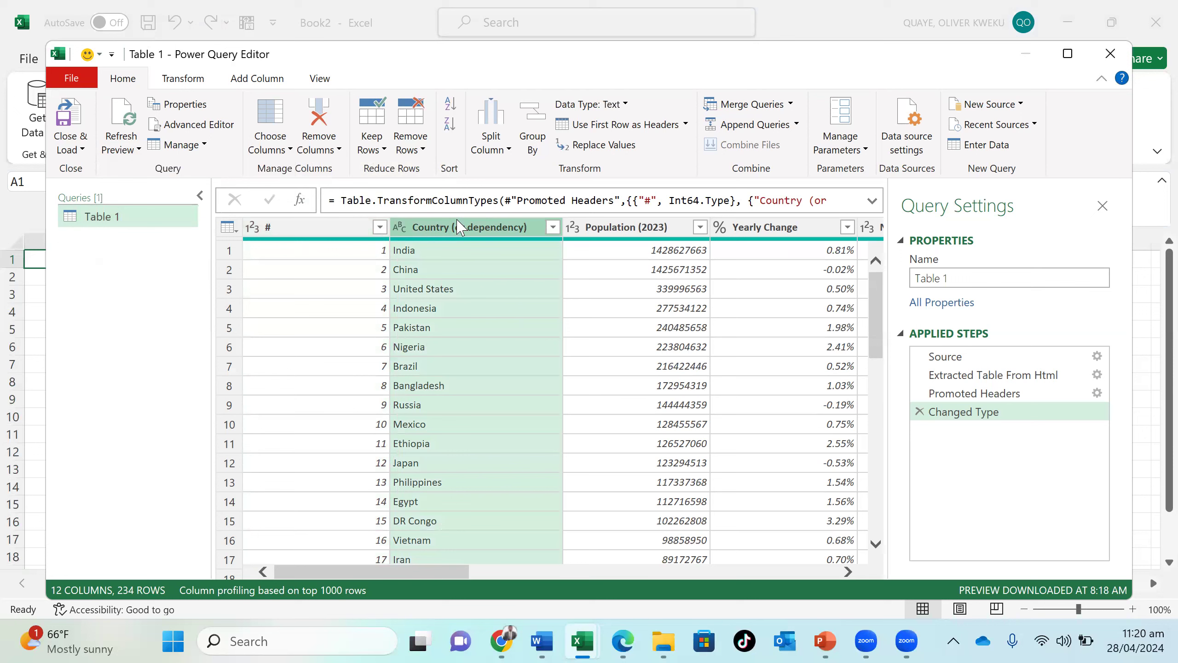
pyautogui.click(458, 270)
pyautogui.click(458, 328)
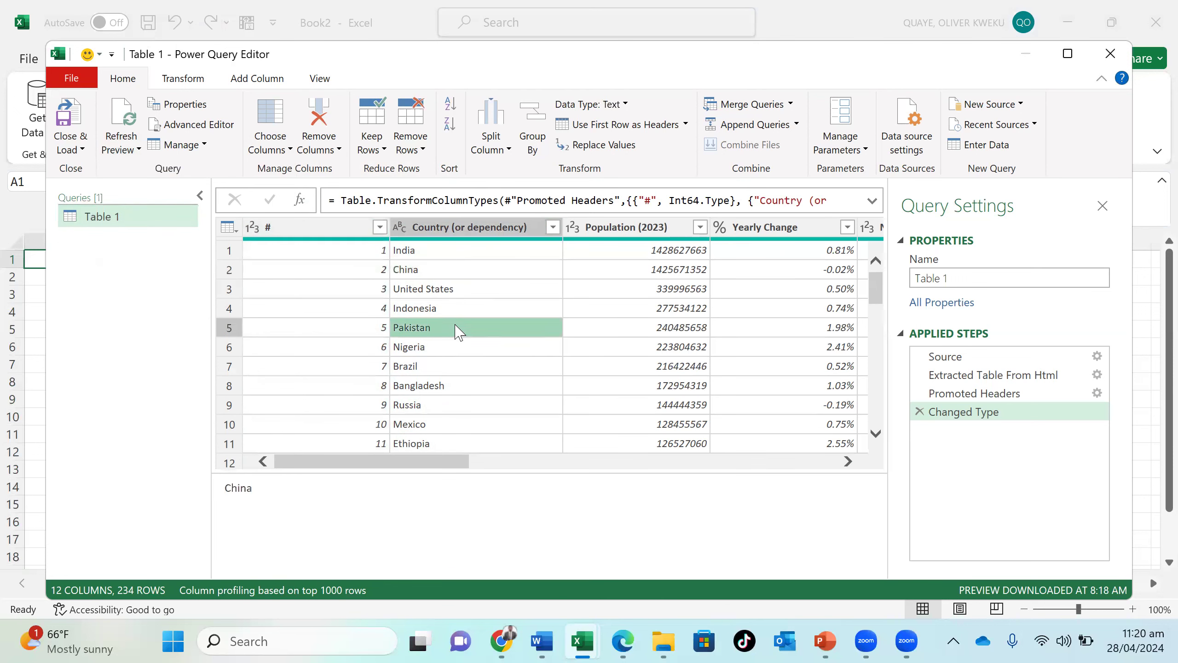
pyautogui.click(473, 250)
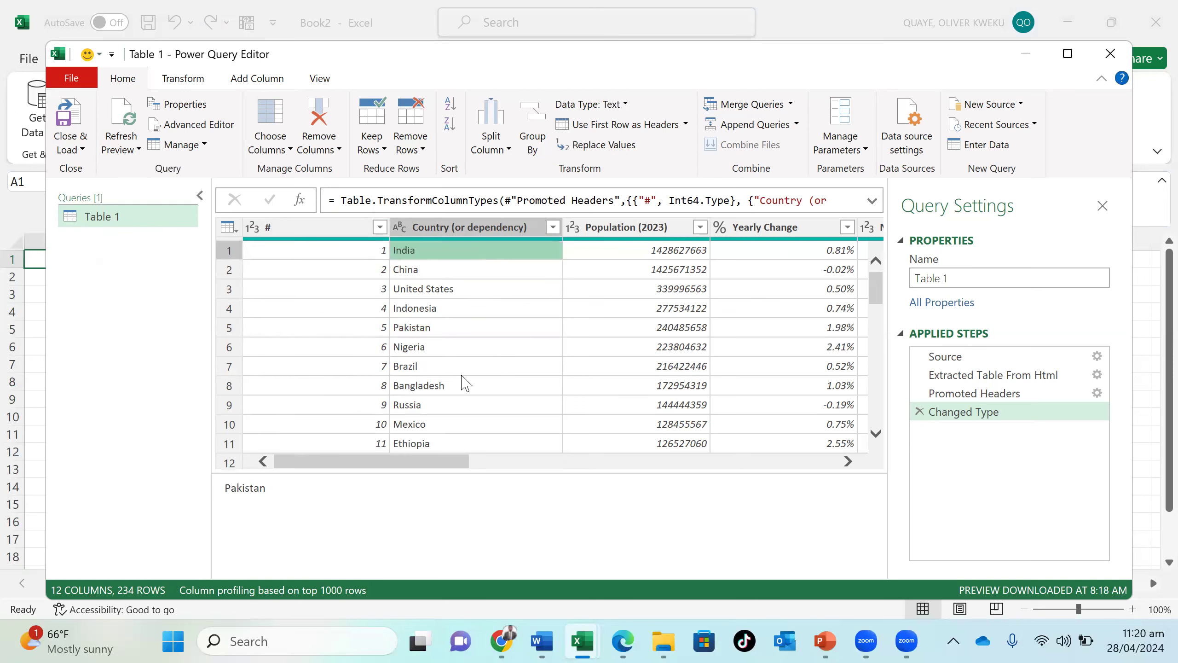
pyautogui.click(505, 229)
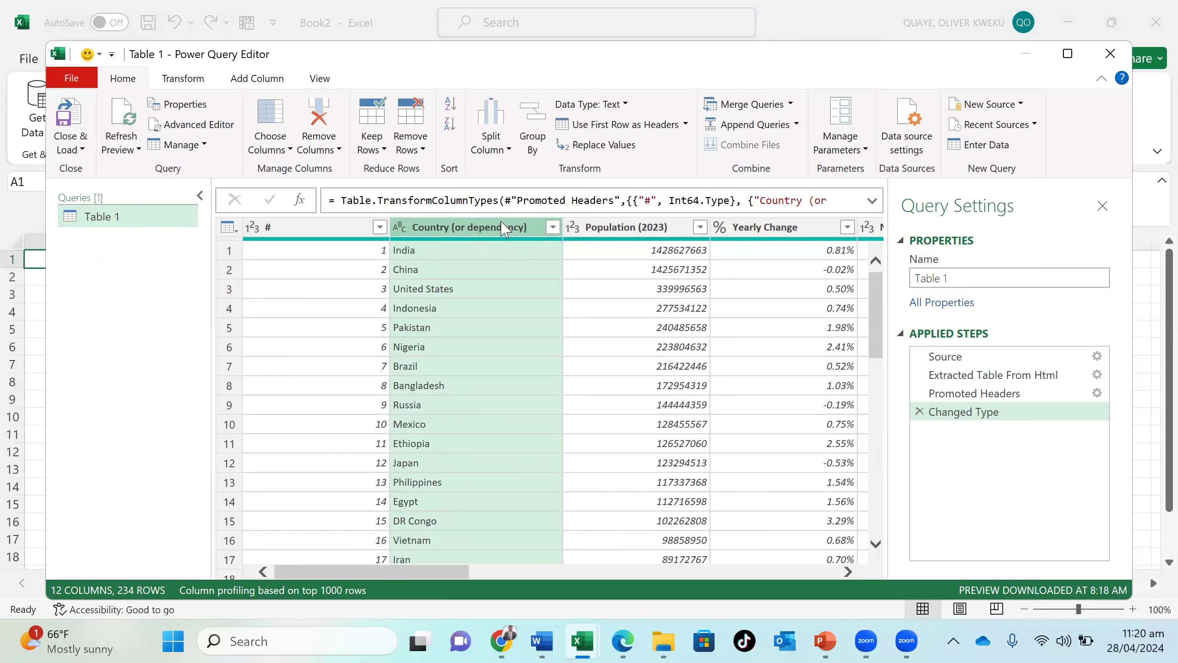
# - Remove the #, Country (or dependency) and Population (2023) columns together from Table 1
pyautogui.click(335, 232)
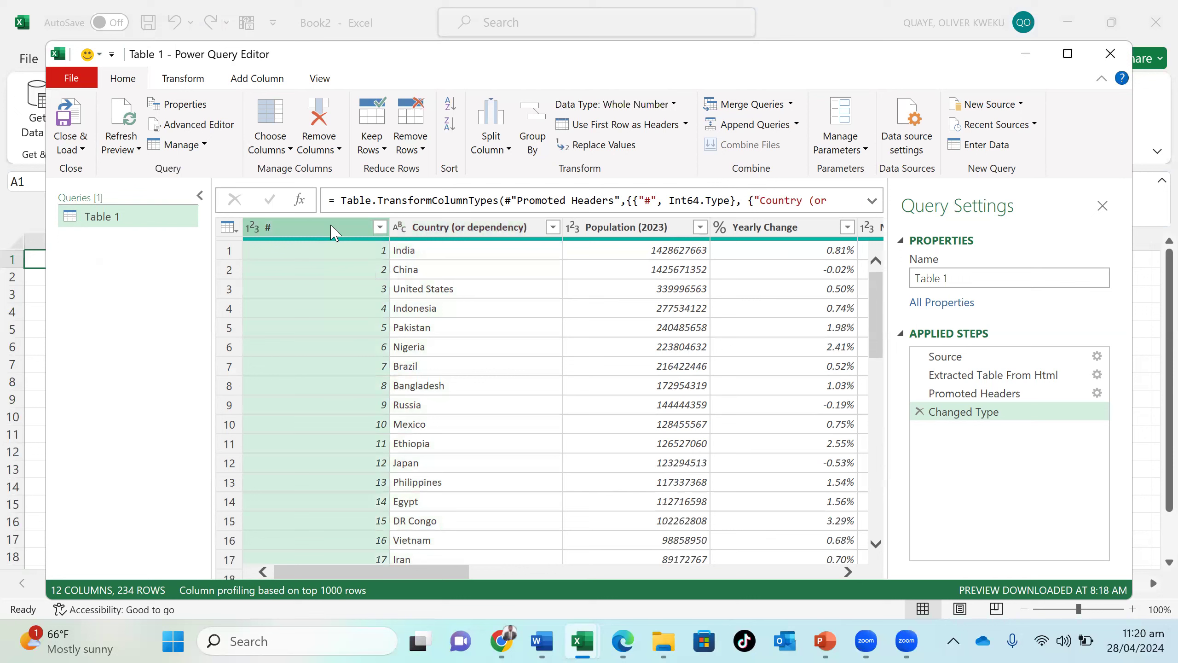
pyautogui.rightClick(335, 234)
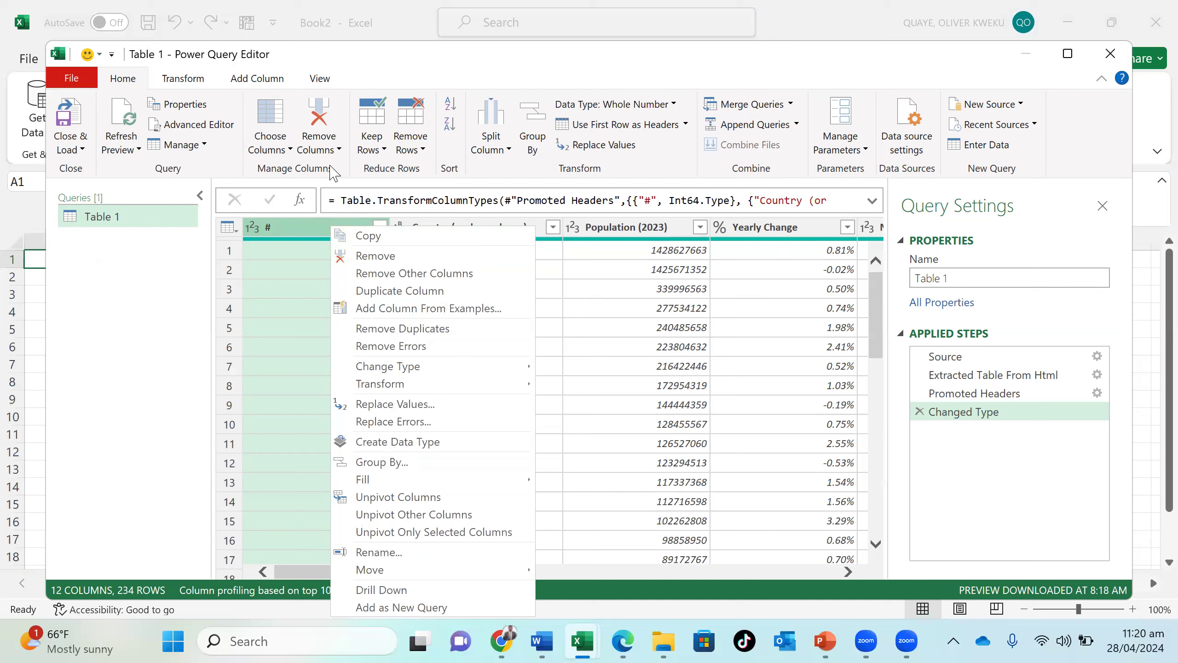
pyautogui.click(338, 150)
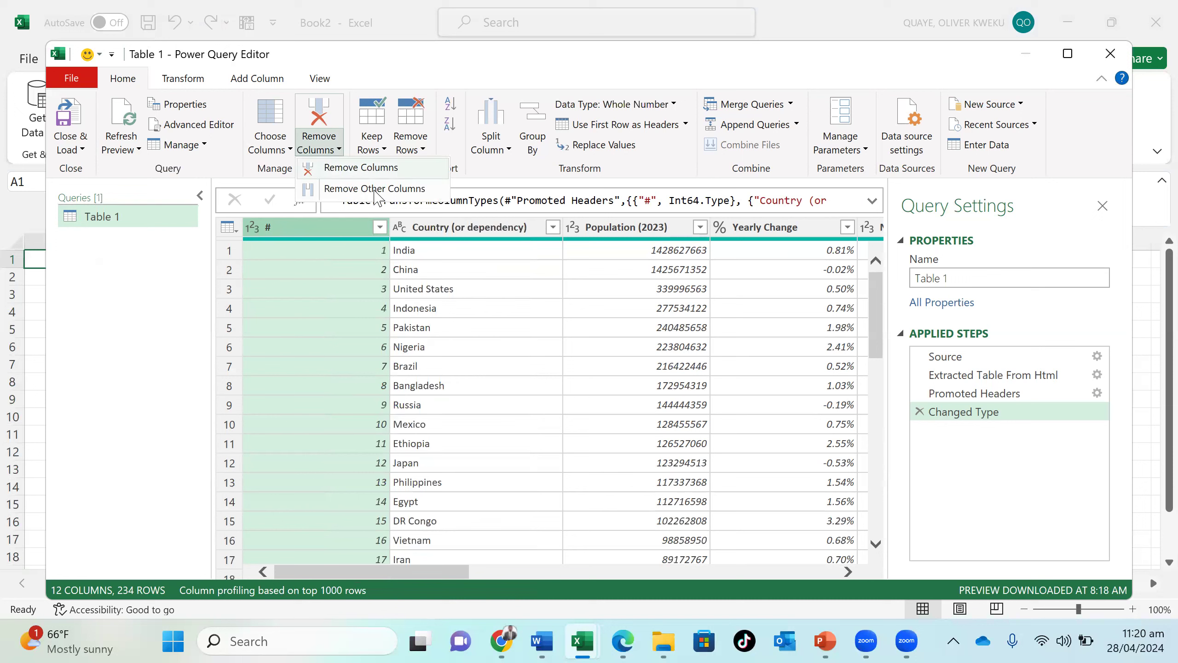
pyautogui.click(464, 236)
pyautogui.keyDown('ctrl'); pyautogui.click(467, 227); pyautogui.keyUp('ctrl')
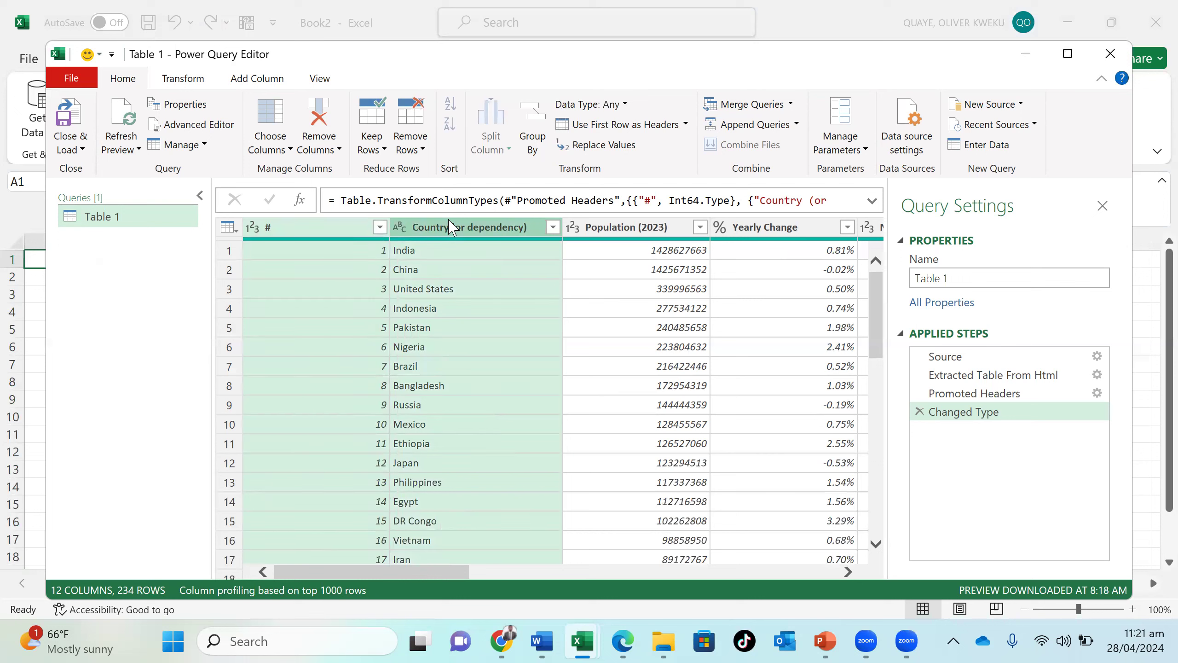
pyautogui.keyDown('ctrl'); pyautogui.click(637, 227); pyautogui.keyUp('ctrl')
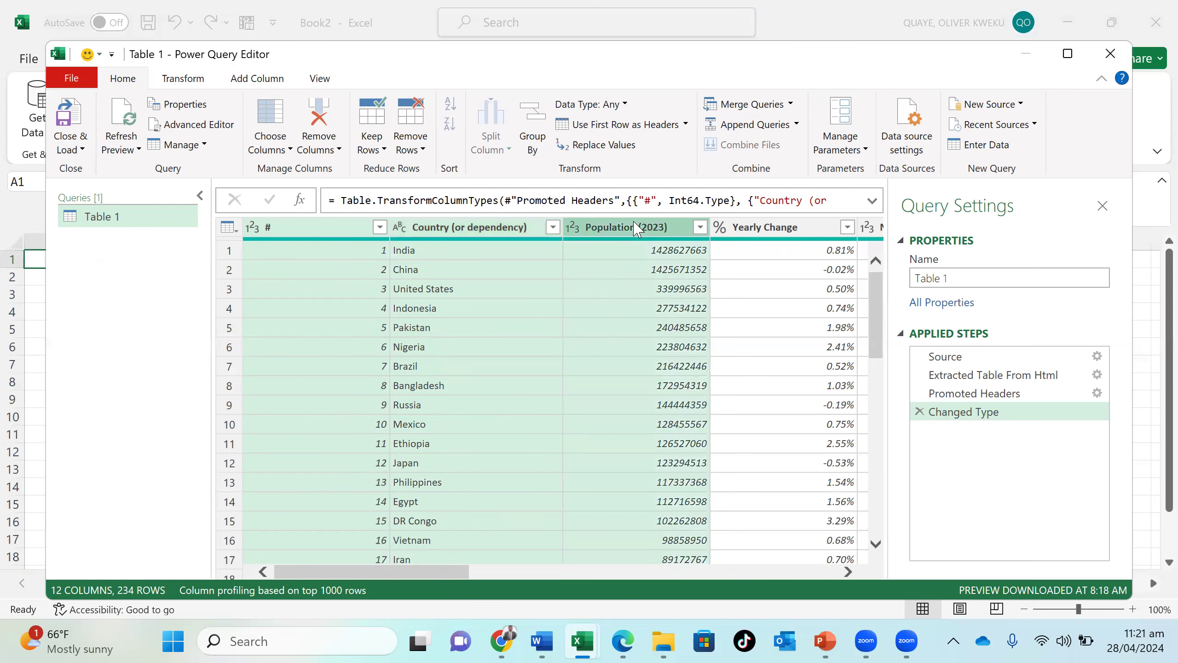
pyautogui.click(340, 150)
pyautogui.click(353, 168)
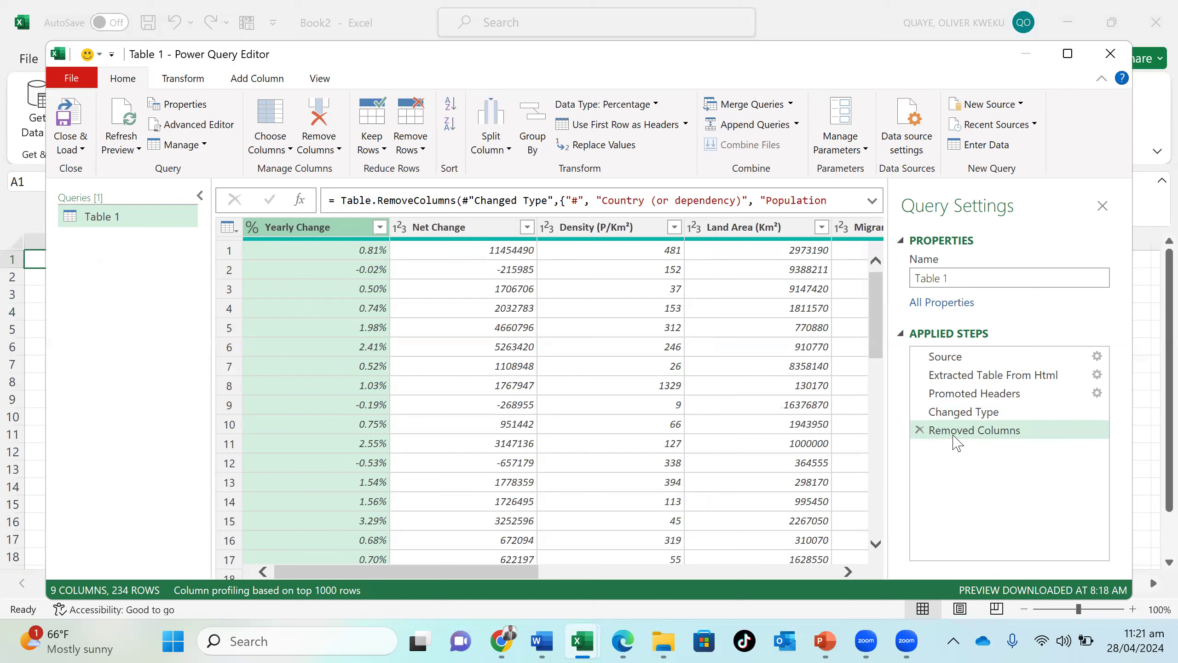
# - Delete the Removed Columns and Changed Type steps from the query's applied steps
pyautogui.click(920, 430)
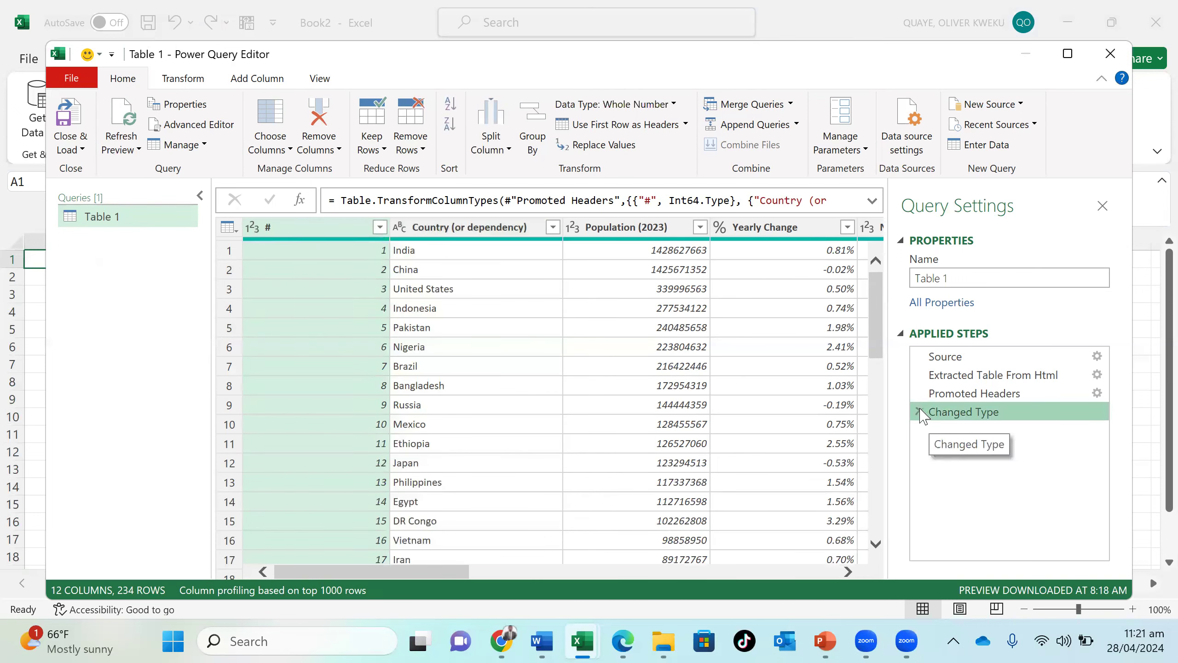
pyautogui.click(919, 411)
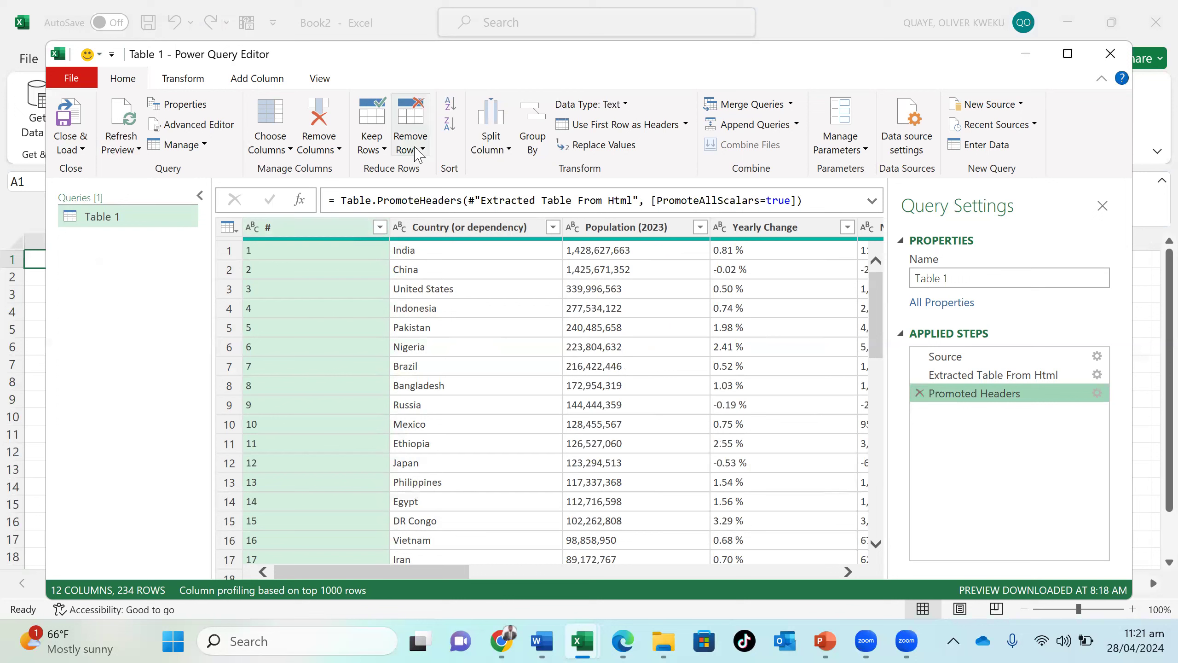
pyautogui.click(386, 150)
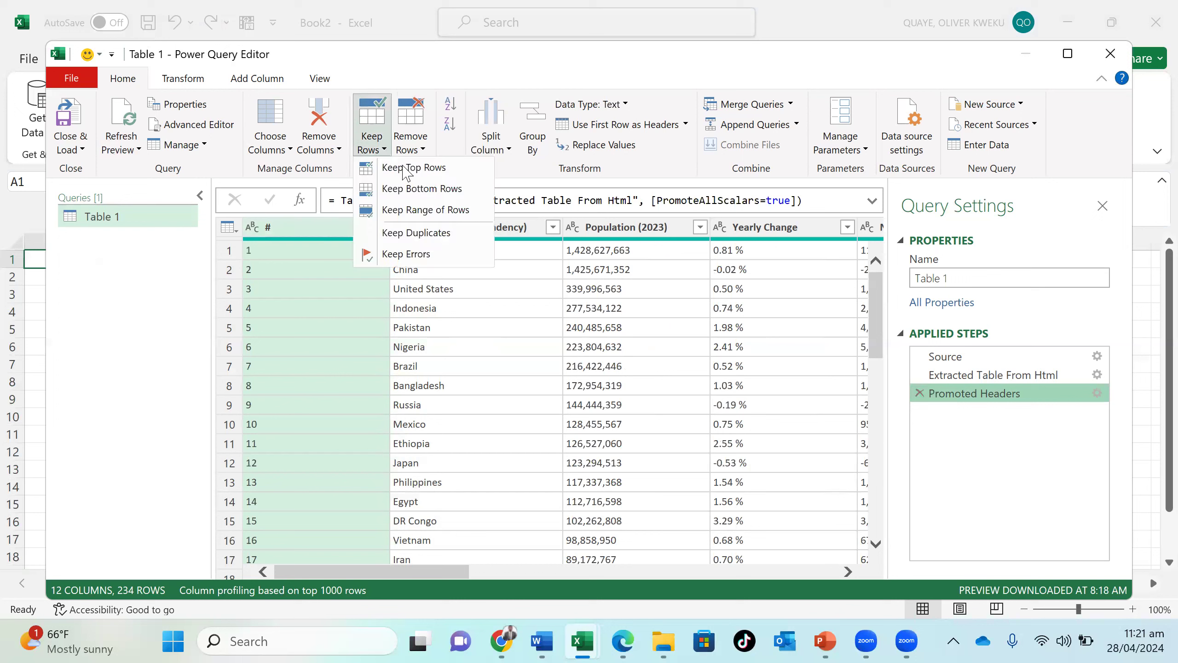
pyautogui.click(424, 150)
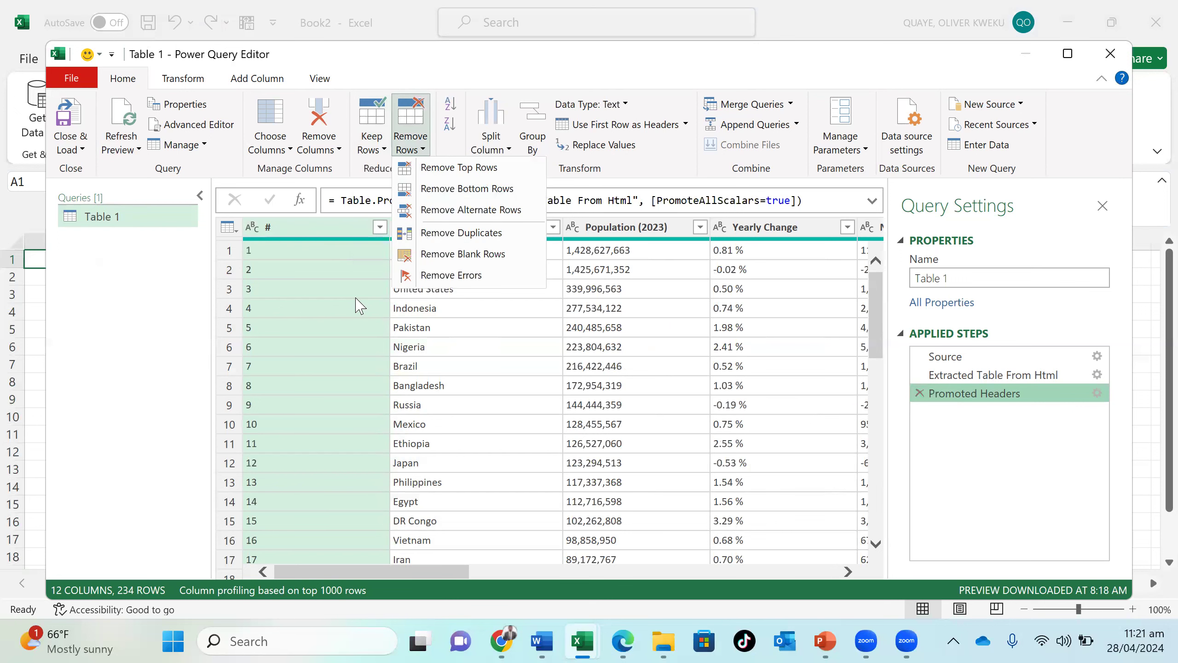
pyautogui.click(356, 298)
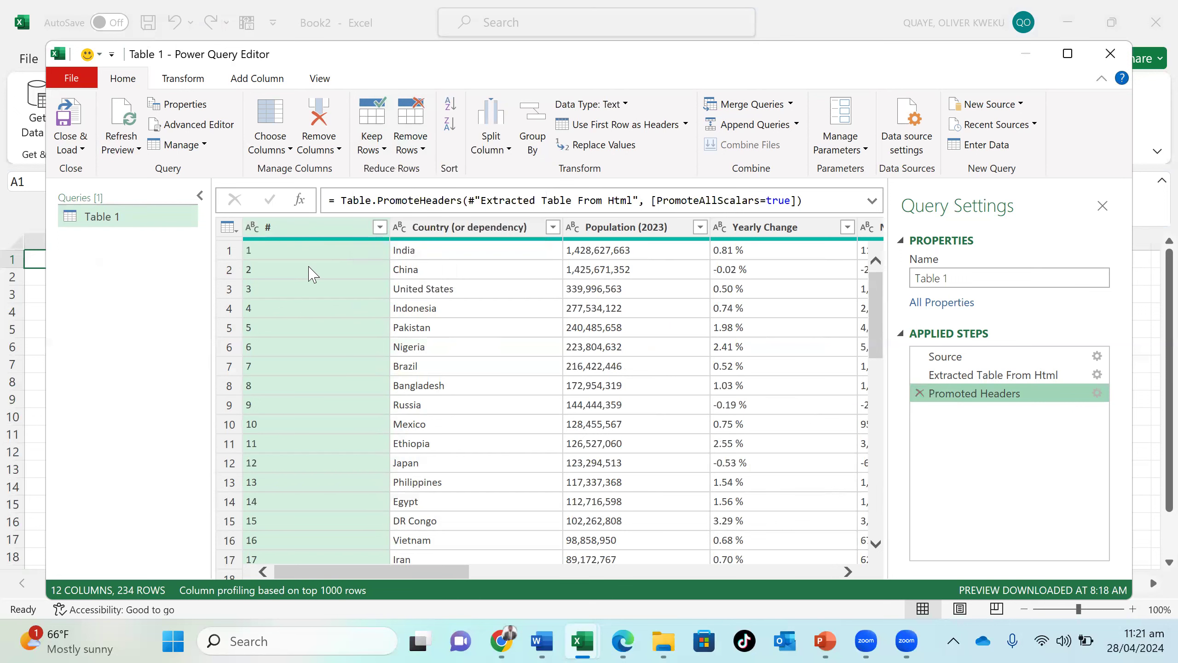
# - Remove the top 3 rows of the table and delete that Removed Top Rows step again
pyautogui.click(223, 257)
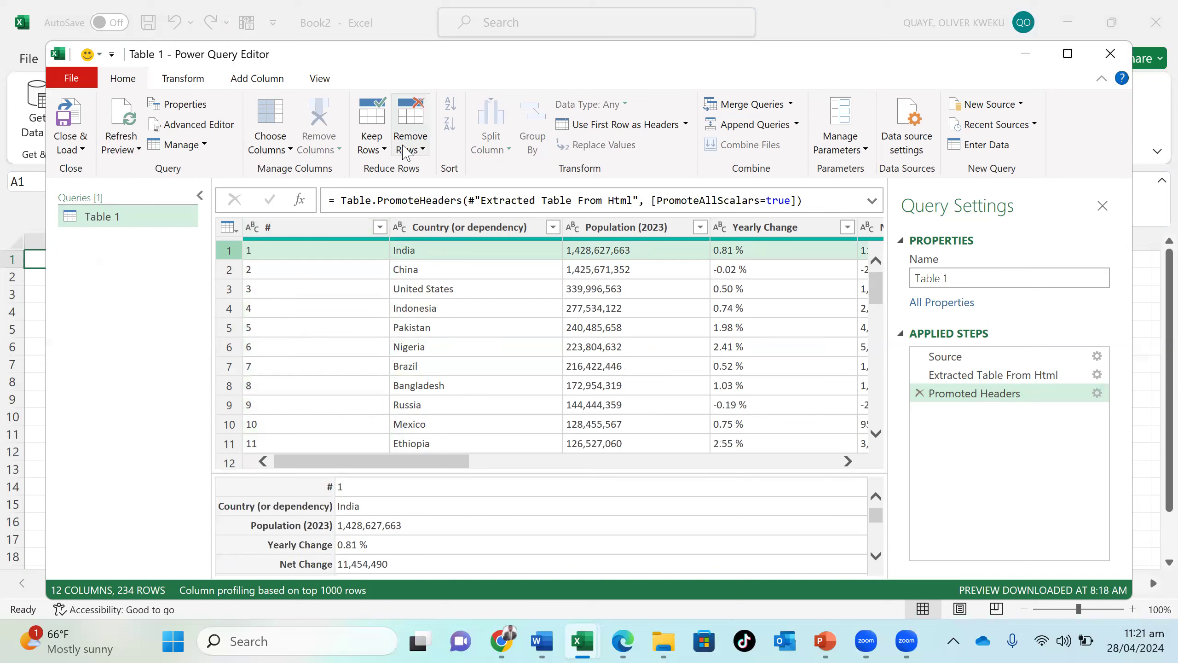
pyautogui.click(423, 154)
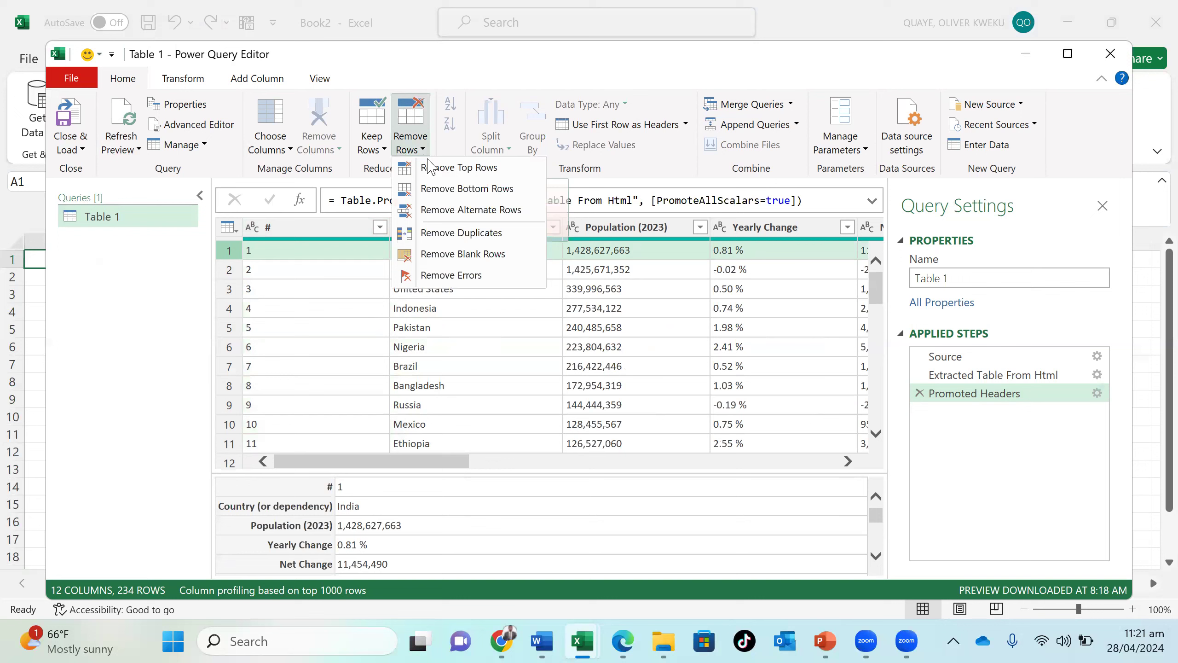
pyautogui.click(433, 174)
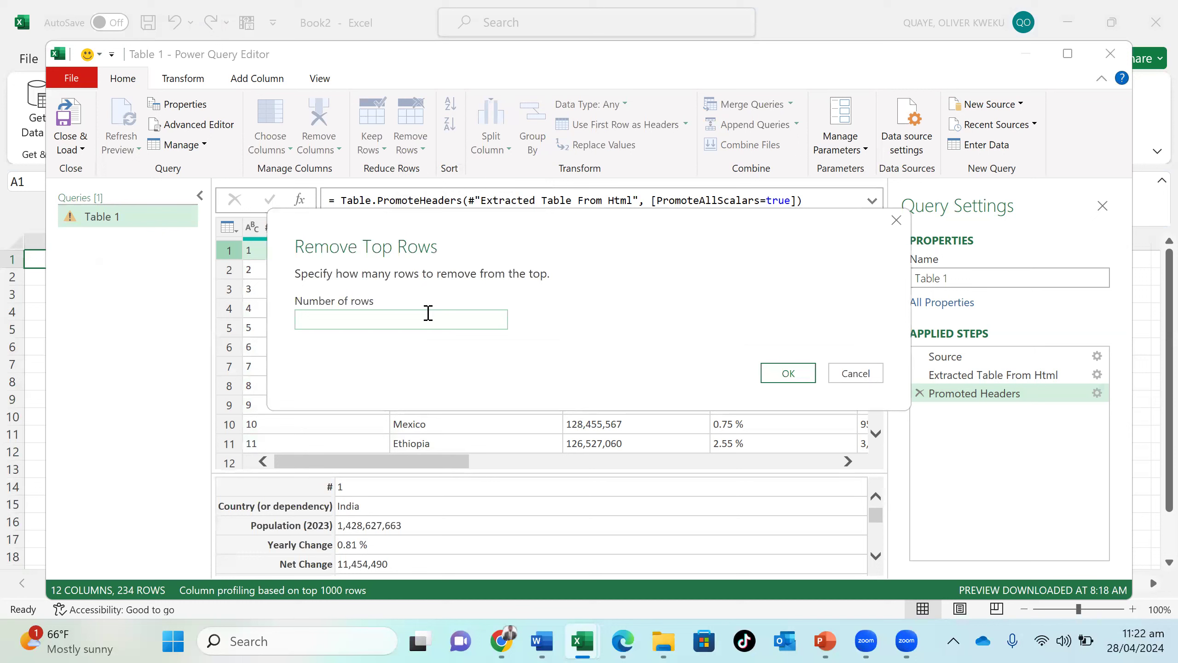
pyautogui.write('3')
pyautogui.click(774, 372)
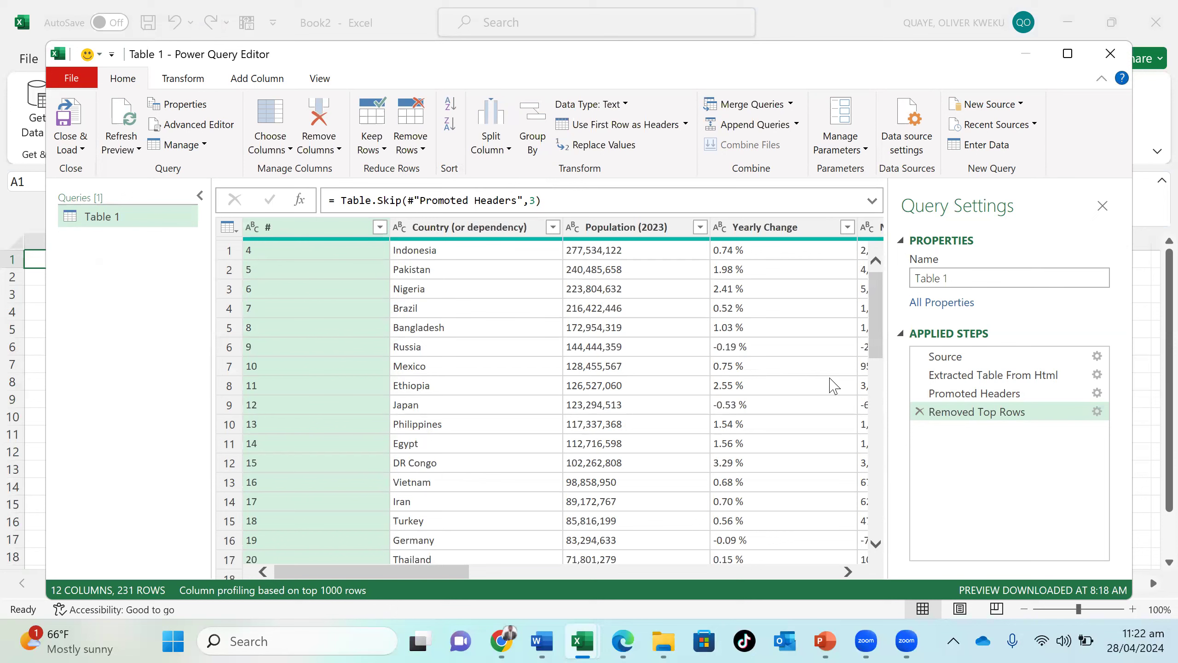
pyautogui.click(920, 411)
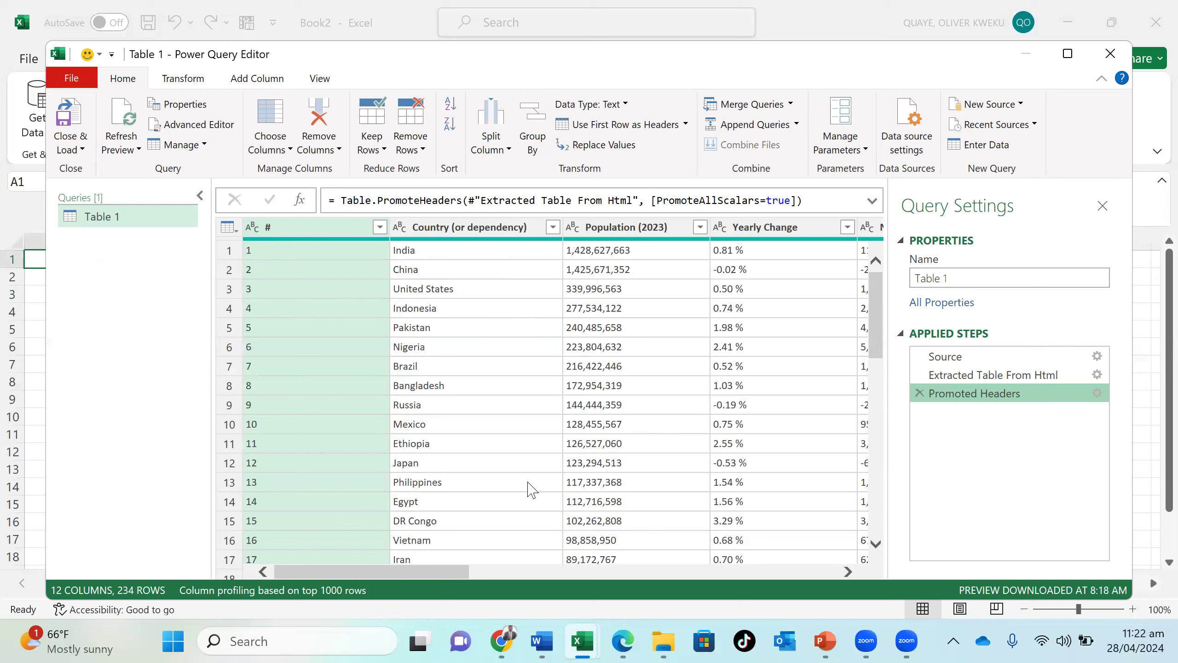
# - Split the Yearly Change column by the custom delimiter %, at each occurrence of the delimiter
pyautogui.hscroll(3, 532, 488)
pyautogui.hscroll(1, 533, 489)
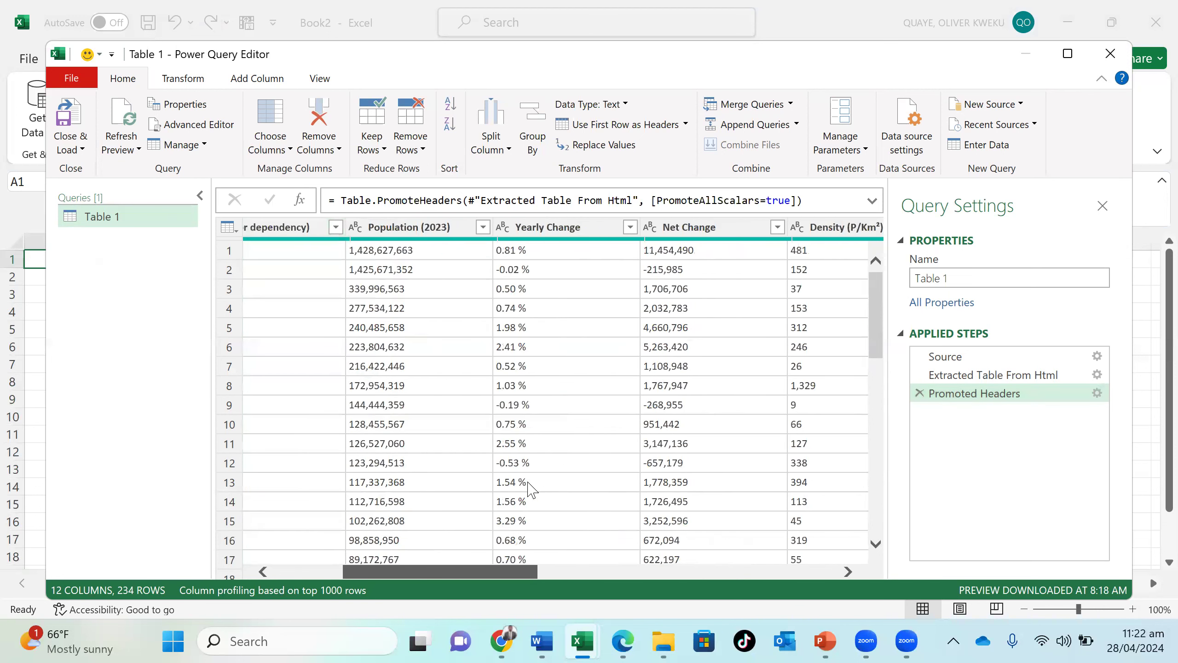
pyautogui.hscroll(1, 532, 489)
pyautogui.hscroll(2, 533, 488)
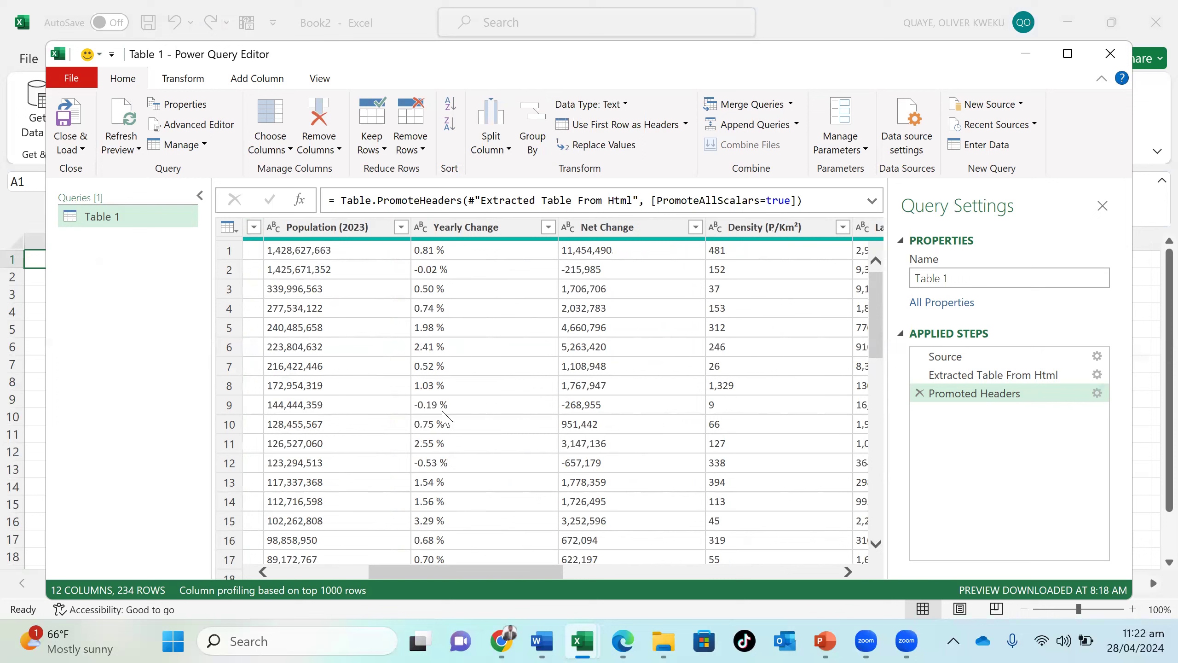
pyautogui.click(479, 232)
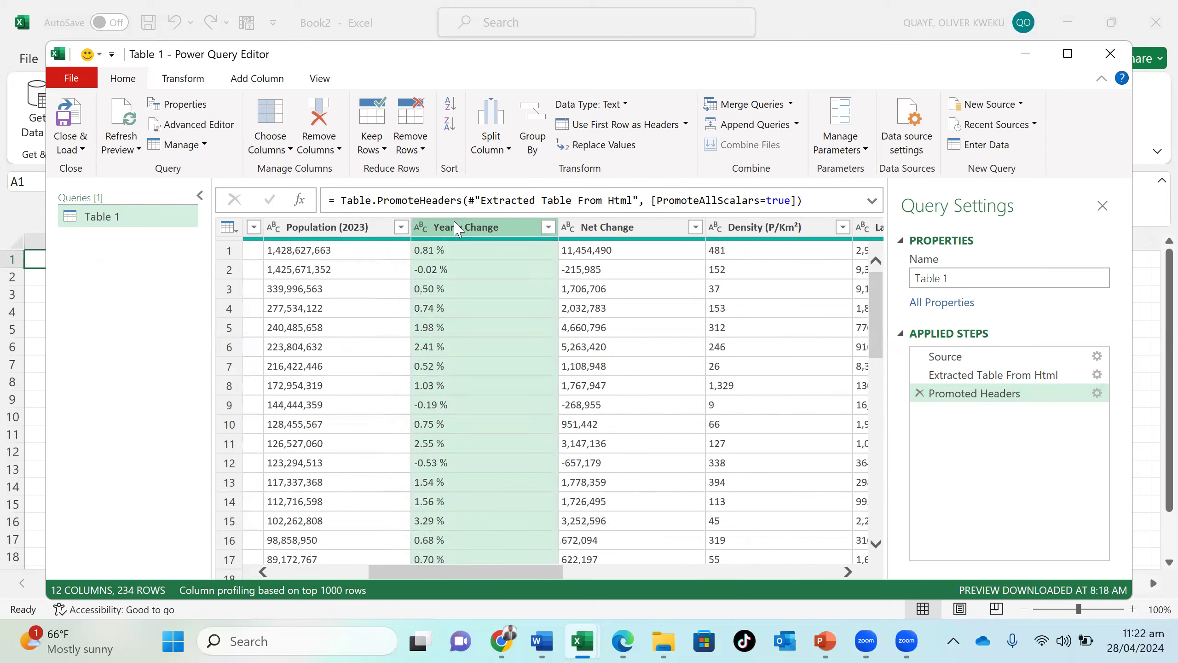
pyautogui.rightClick(455, 228)
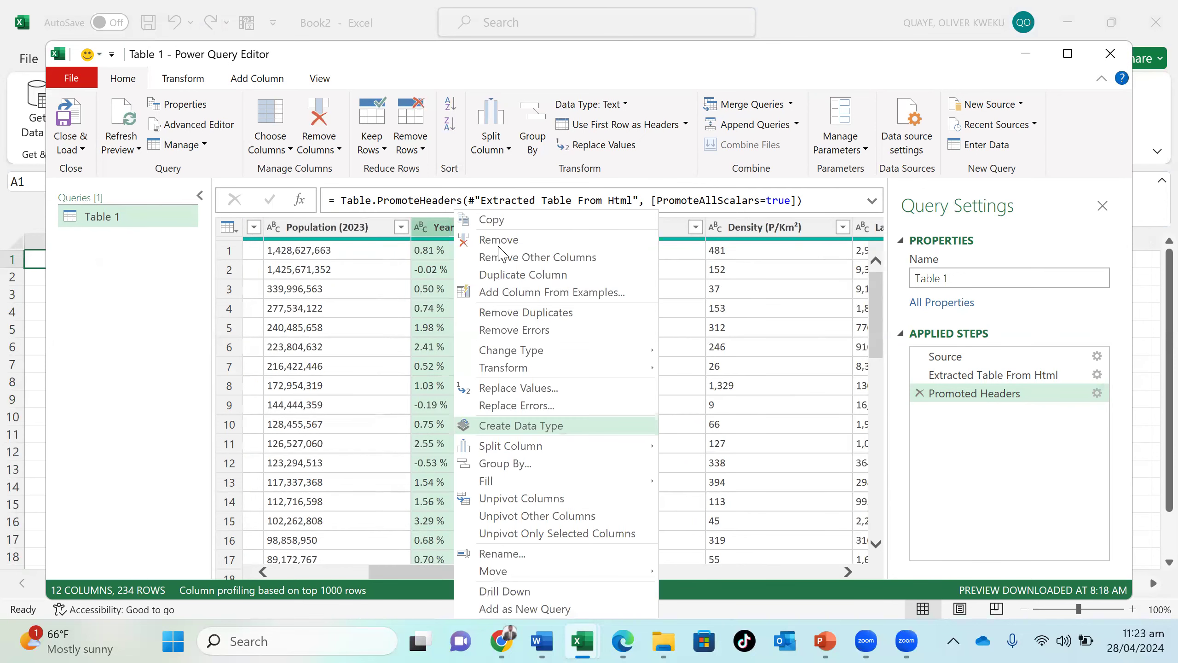
pyautogui.click(444, 230)
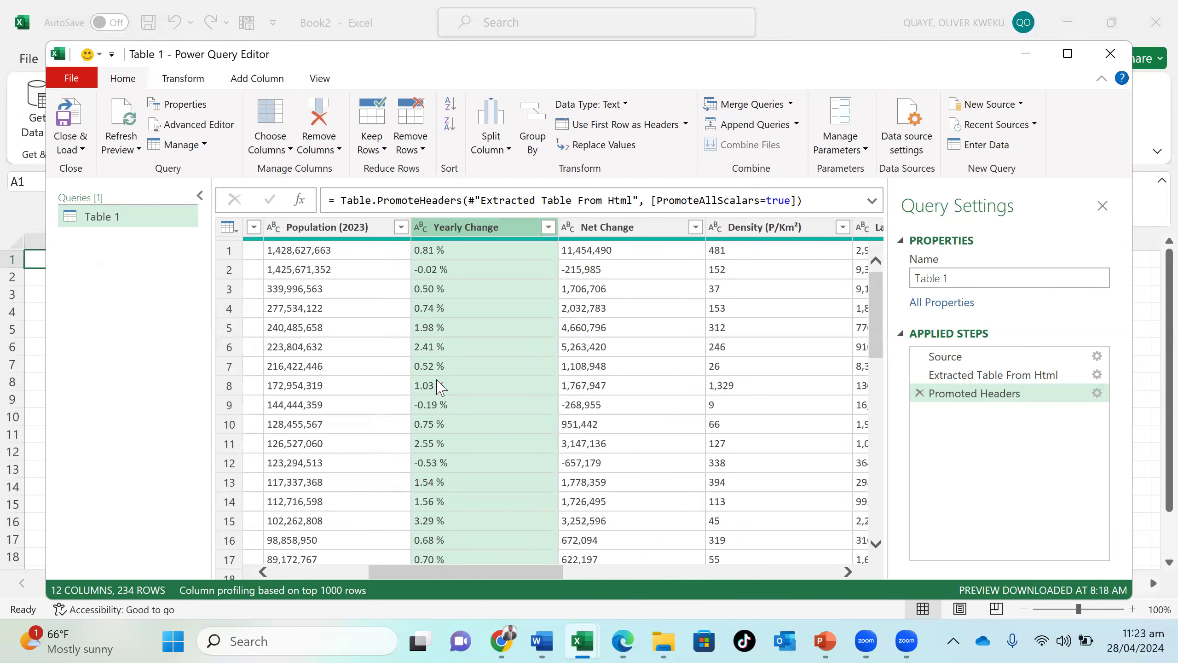
pyautogui.click(508, 149)
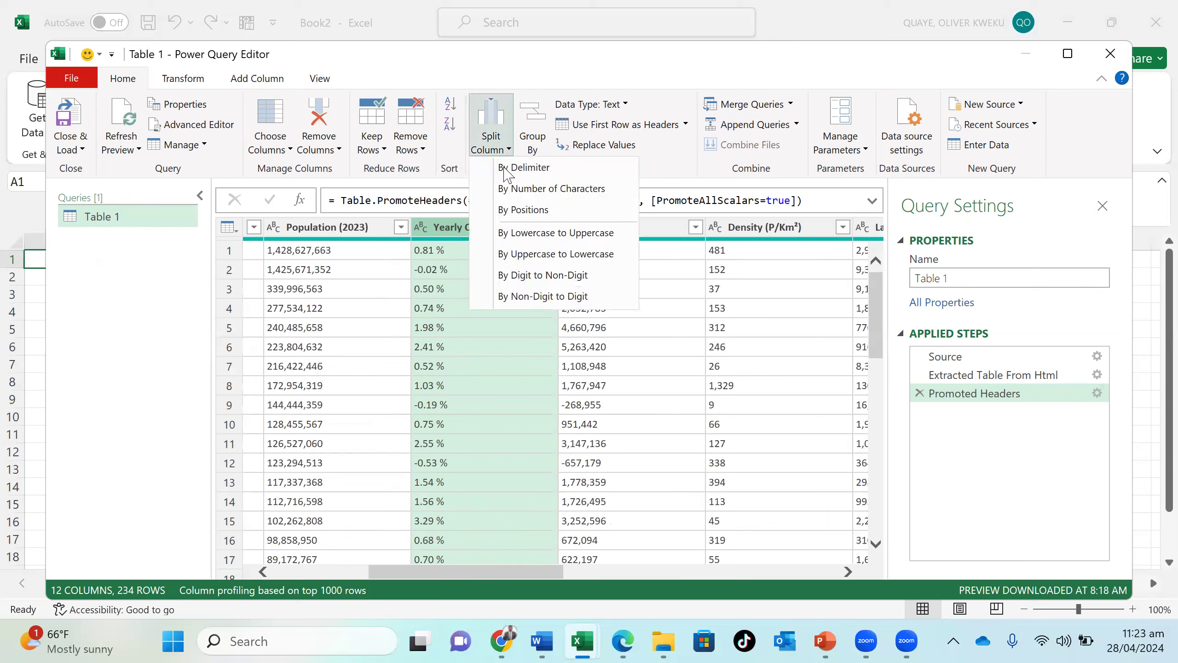
pyautogui.click(505, 168)
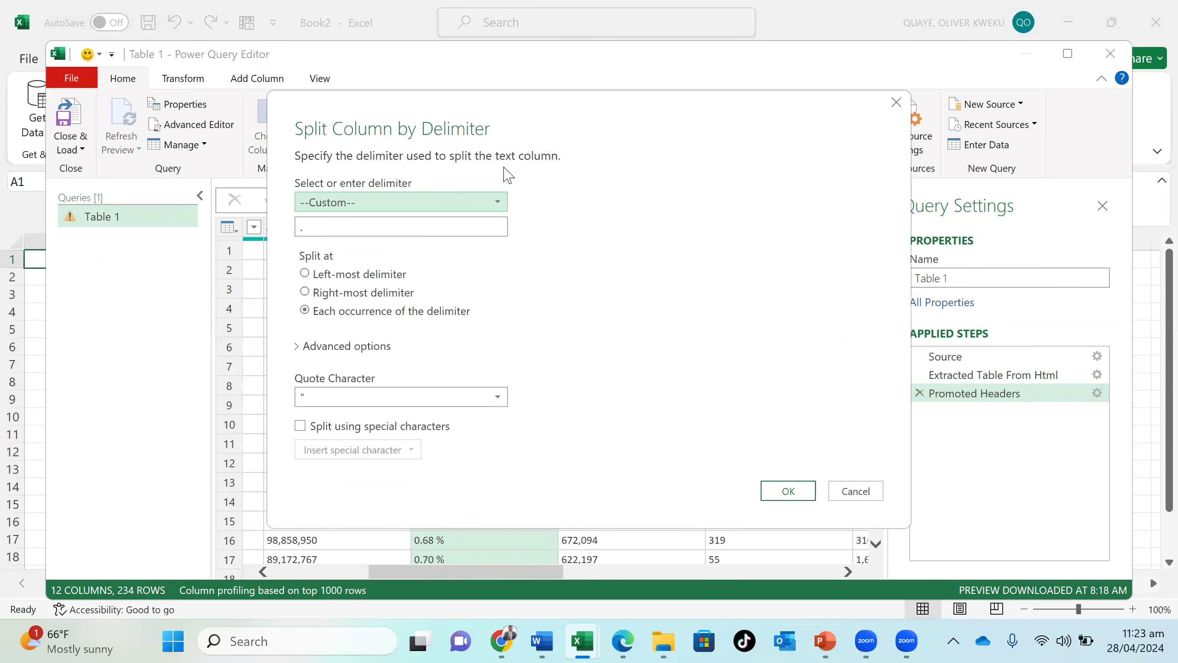
pyautogui.click(458, 222)
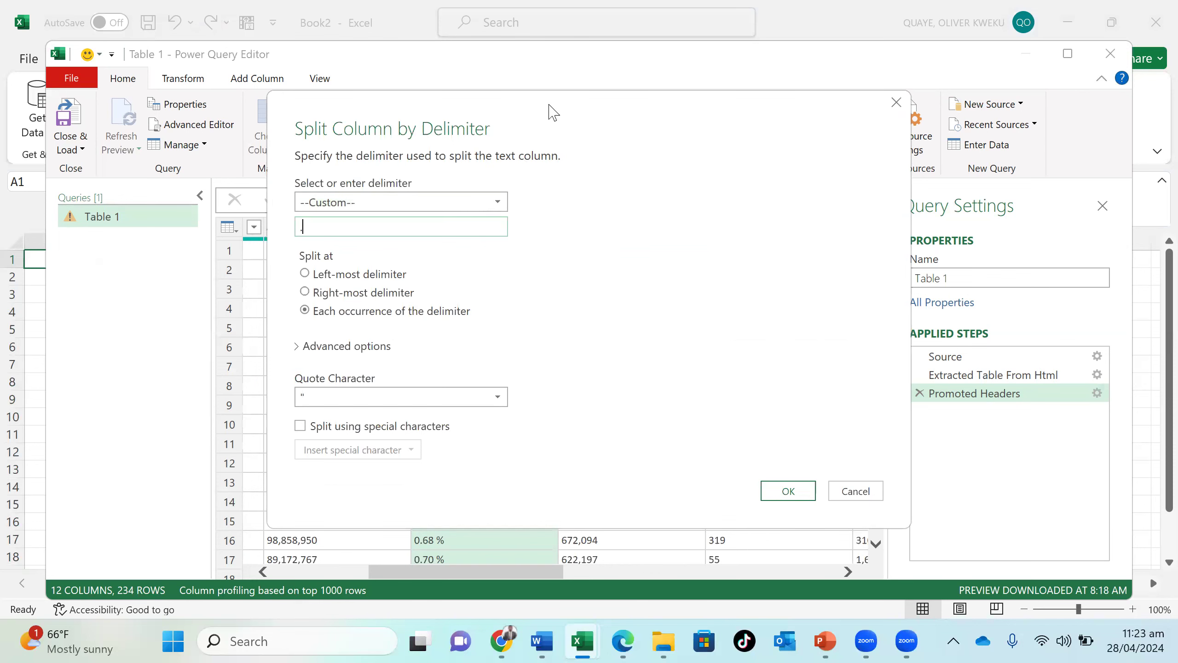
pyautogui.moveTo(552, 111); pyautogui.dragTo(961, 133)
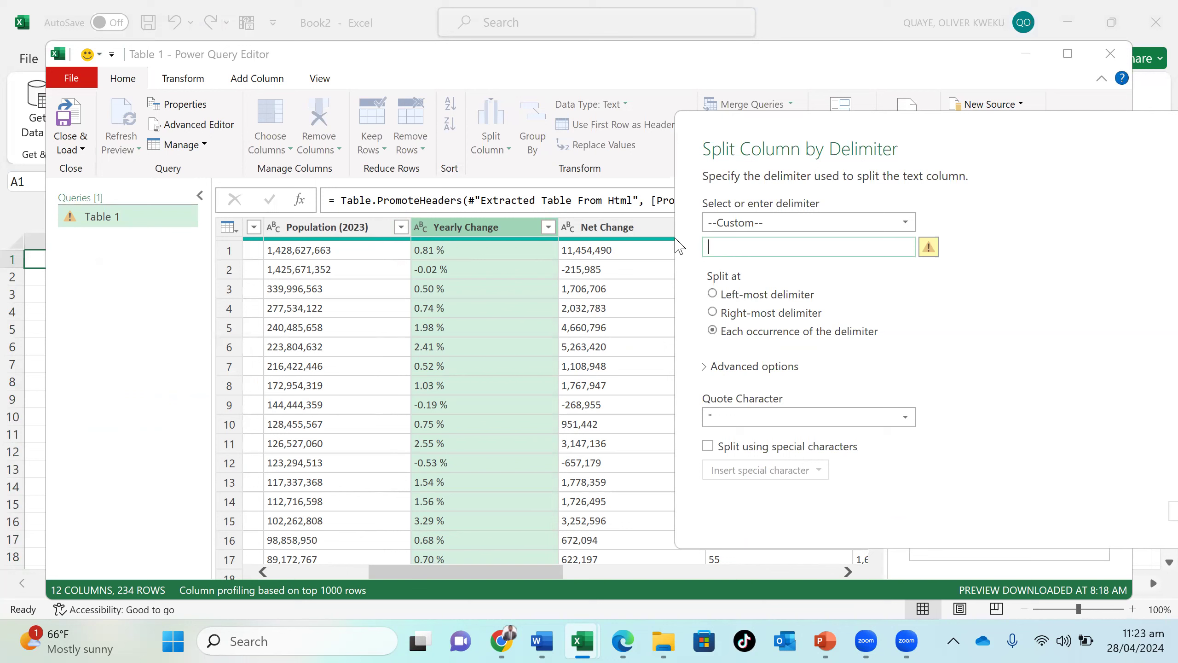
pyautogui.write('%')
pyautogui.moveTo(988, 147); pyautogui.dragTo(887, 159)
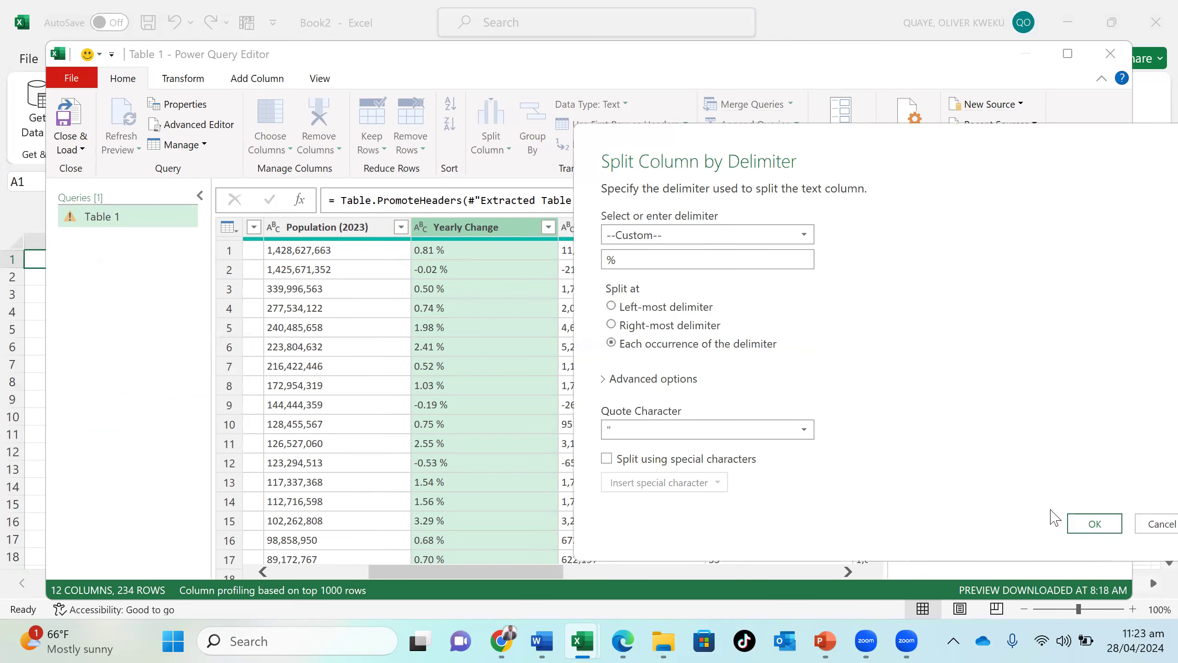
pyautogui.click(1095, 523)
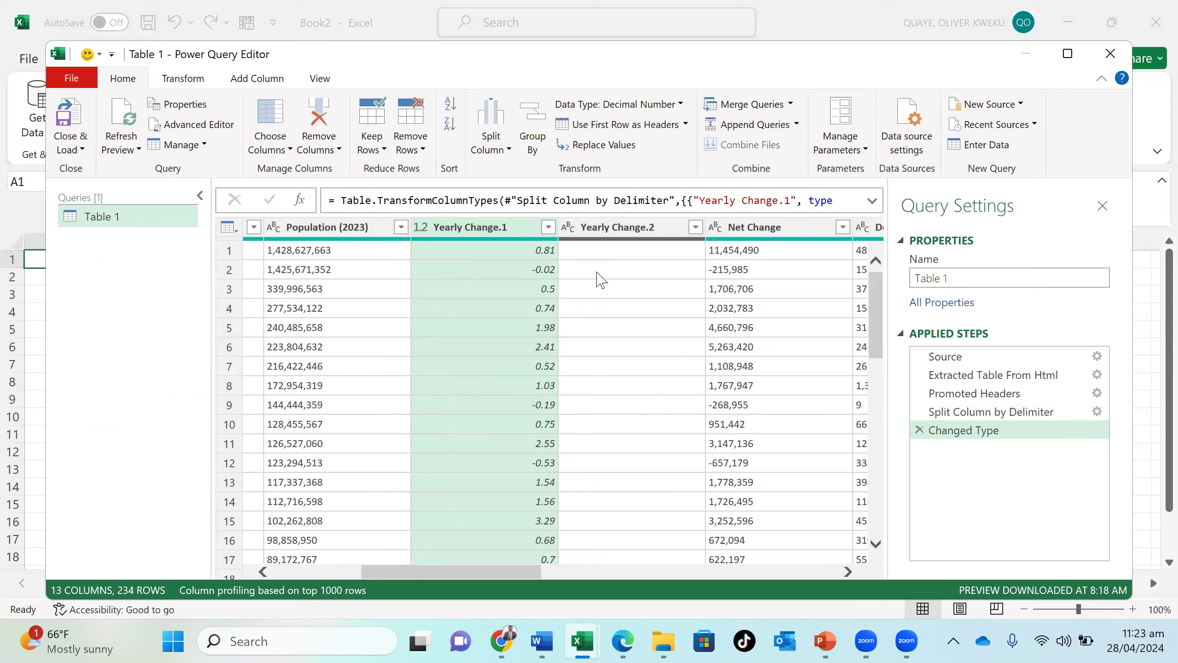
# - Remove the empty Yearly Change.2 column from the table
pyautogui.click(639, 228)
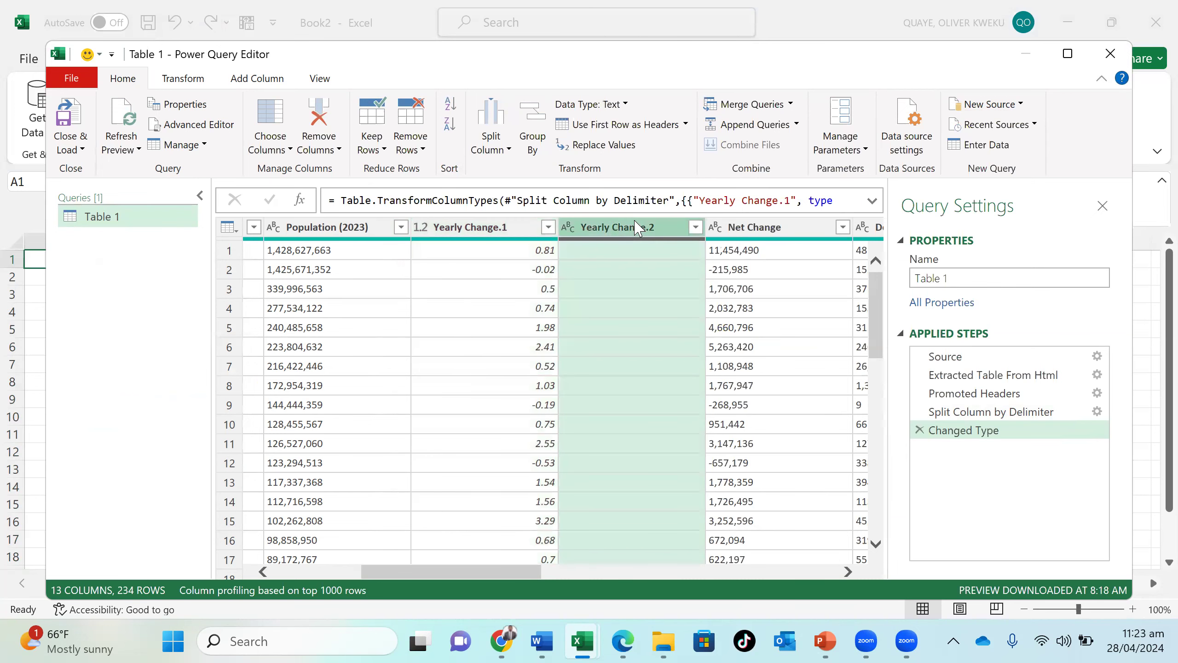
pyautogui.rightClick(639, 228)
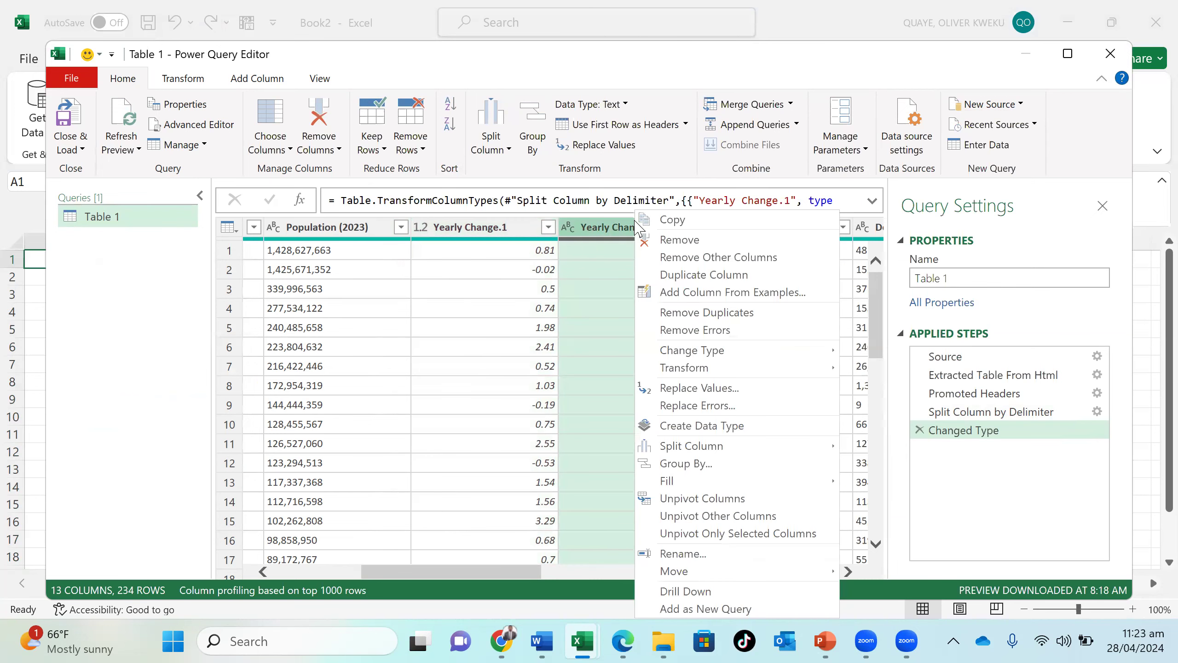
pyautogui.click(652, 241)
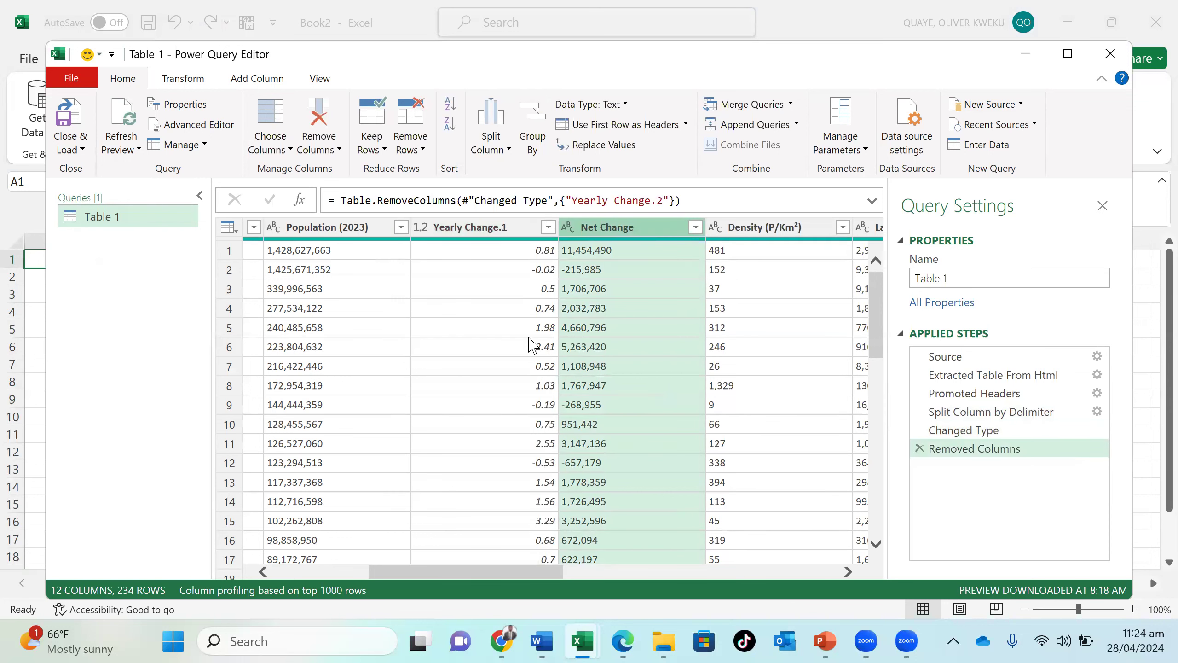
# - Rename the Yearly Change.1 column as Yearly Change %
pyautogui.click(520, 229)
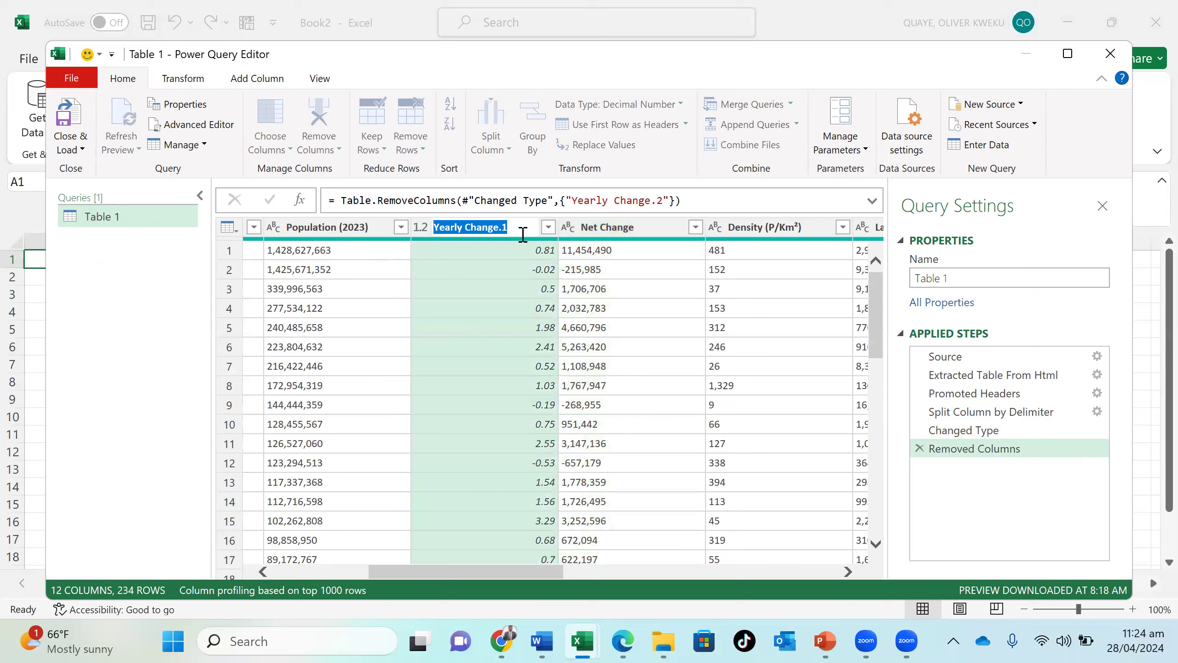
pyautogui.press('BackSpace')
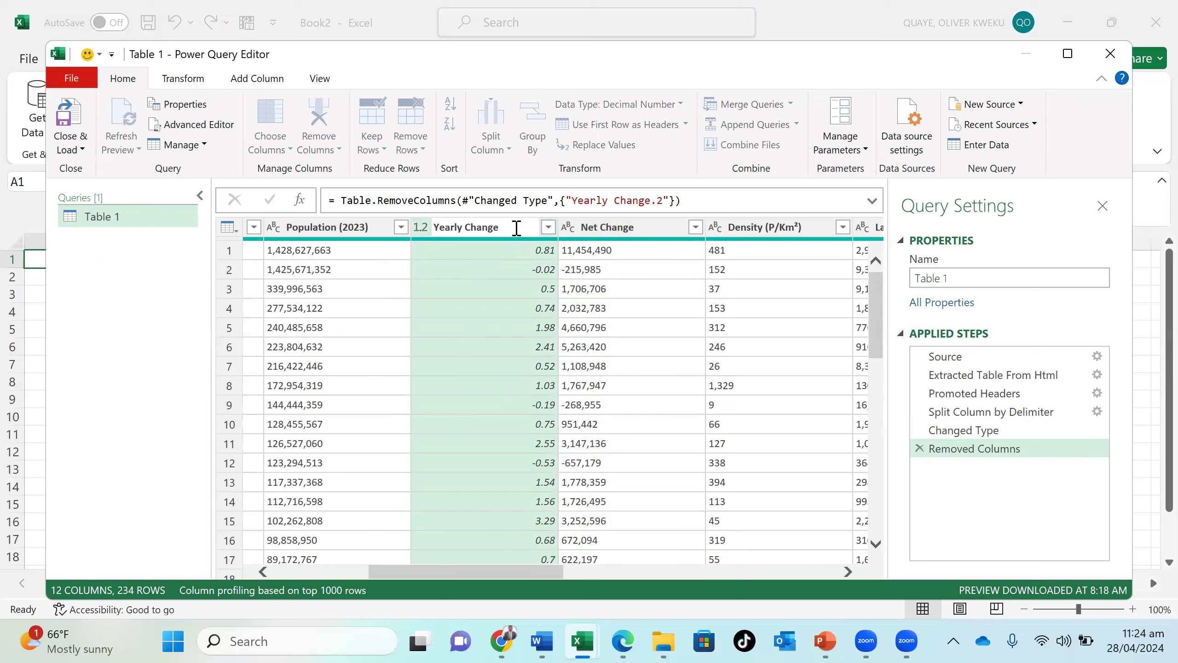
pyautogui.write('%')
pyautogui.press('Return')
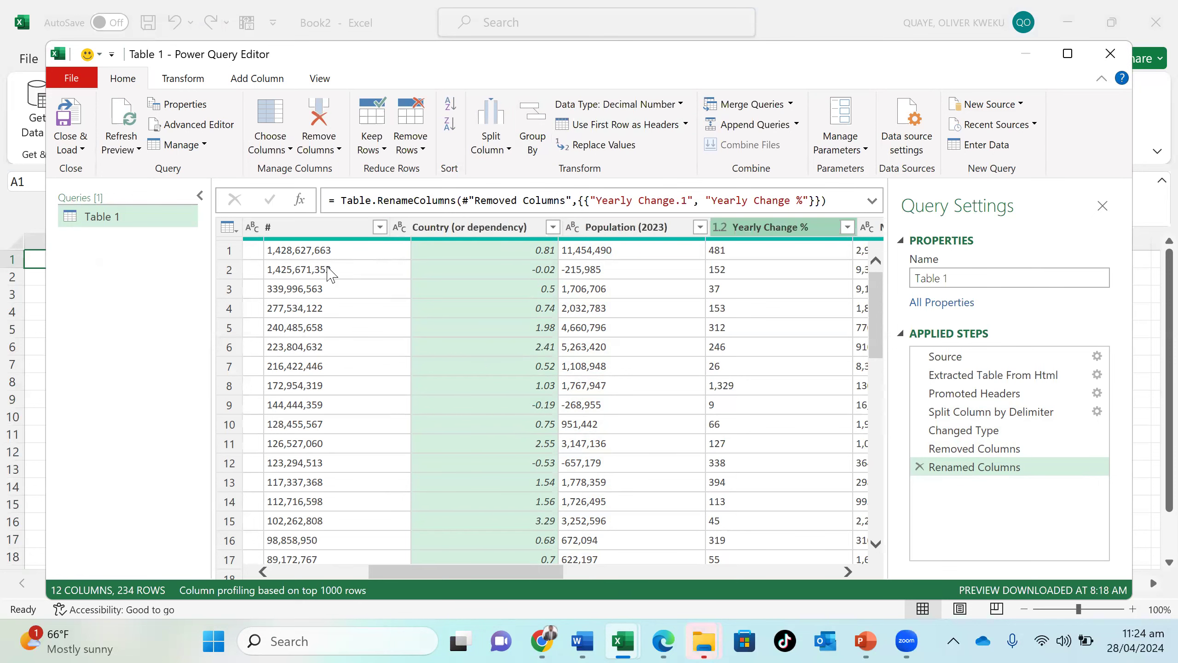
# - Split the Urban Pop % column by the custom delimiter %, at each occurrence of the delimiter
pyautogui.hscroll(10, 497, 534)
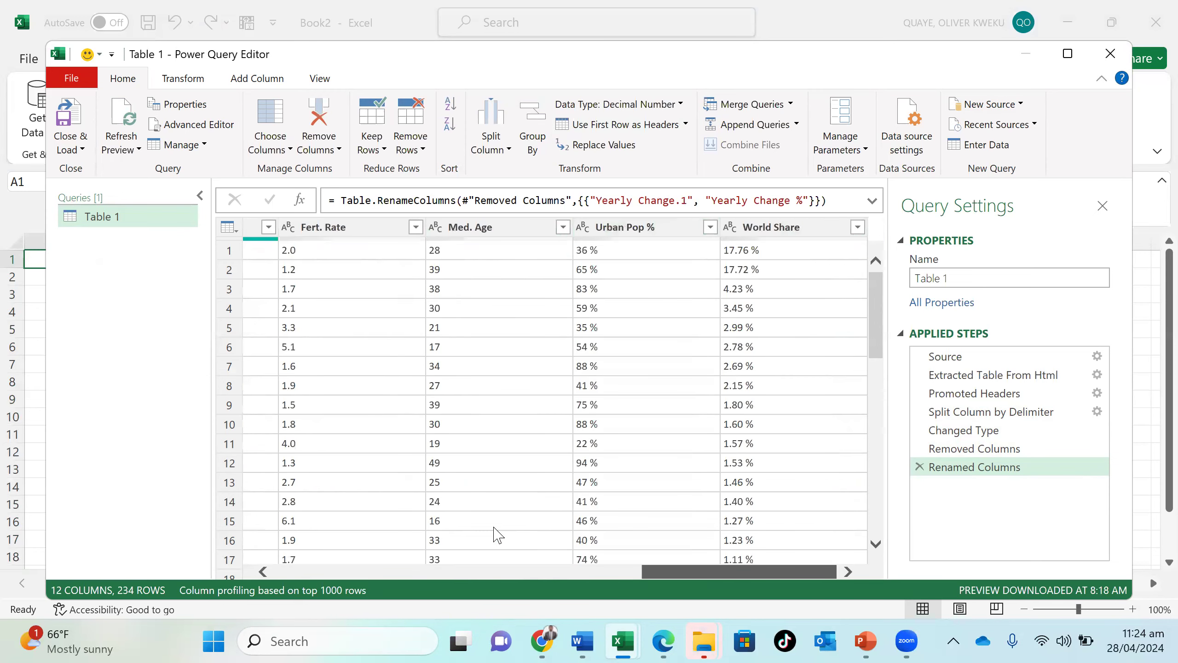
pyautogui.hscroll(-4, 495, 534)
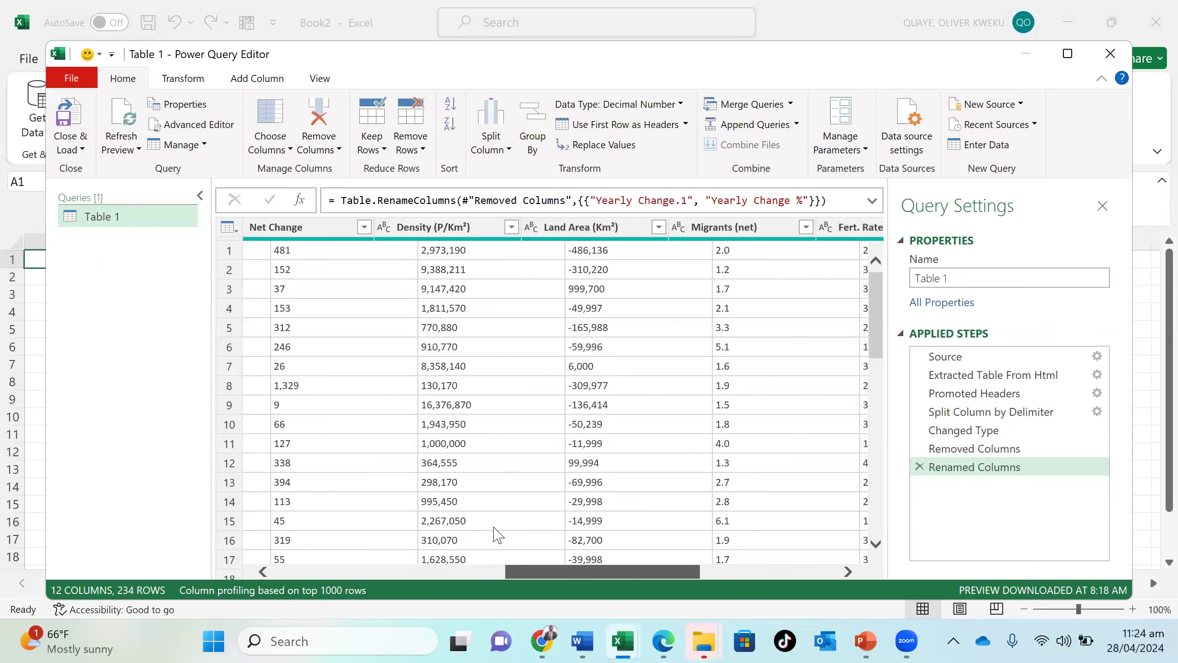
pyautogui.hscroll(4, 495, 534)
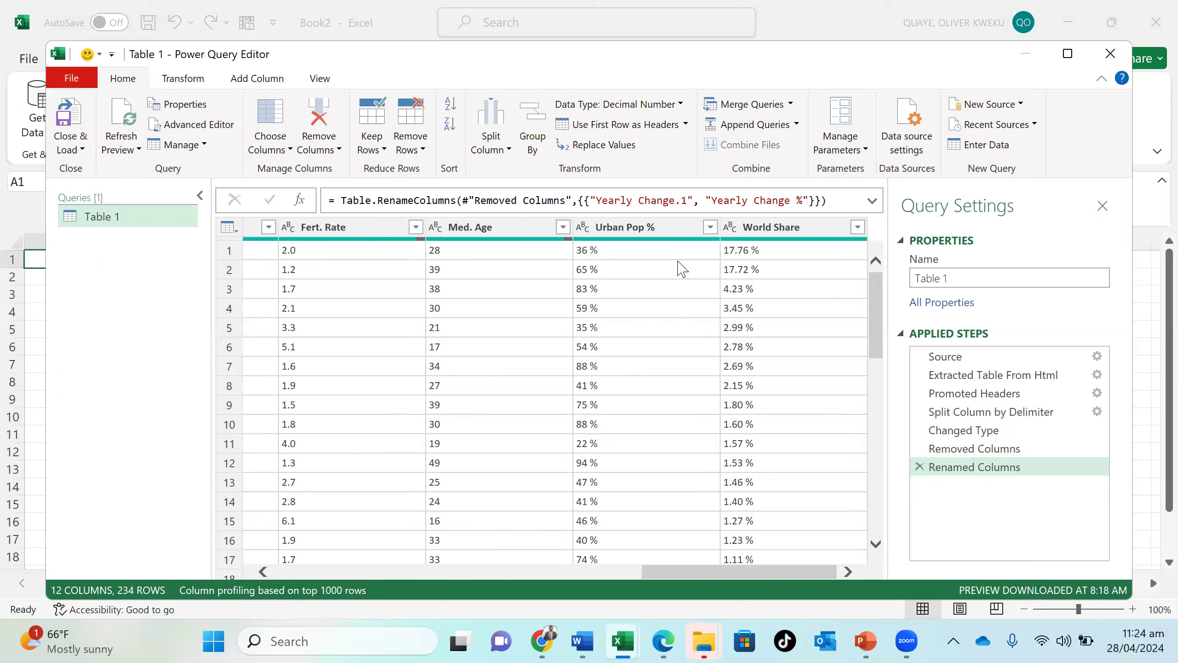
pyautogui.click(674, 232)
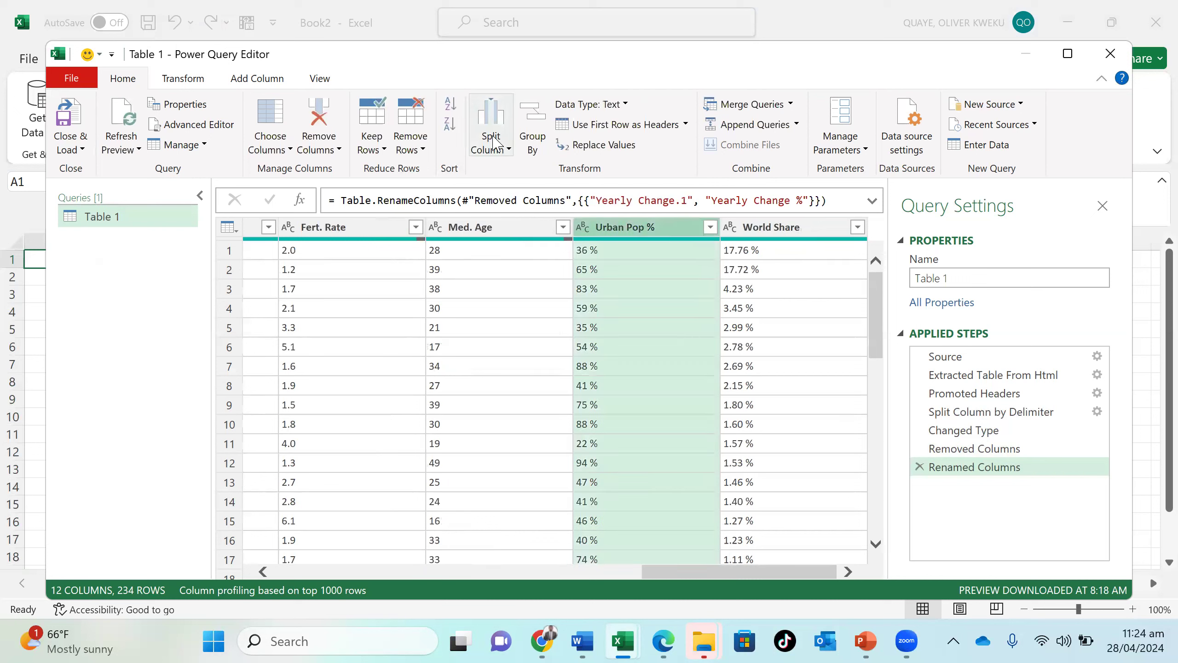
pyautogui.click(509, 149)
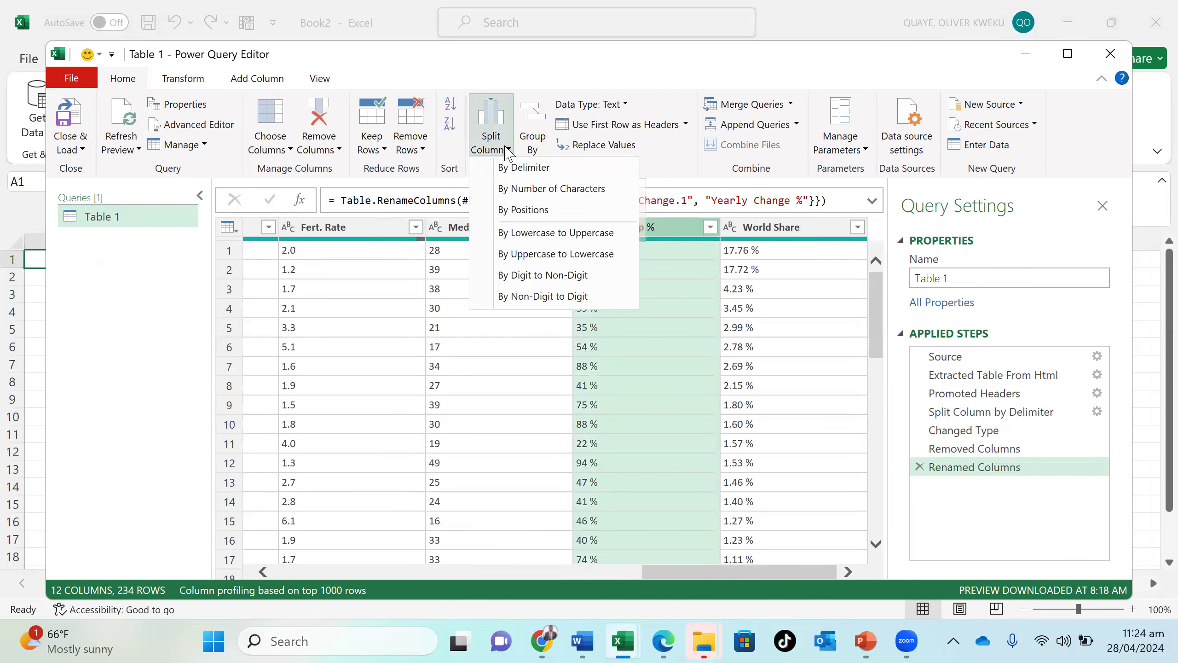
pyautogui.click(530, 173)
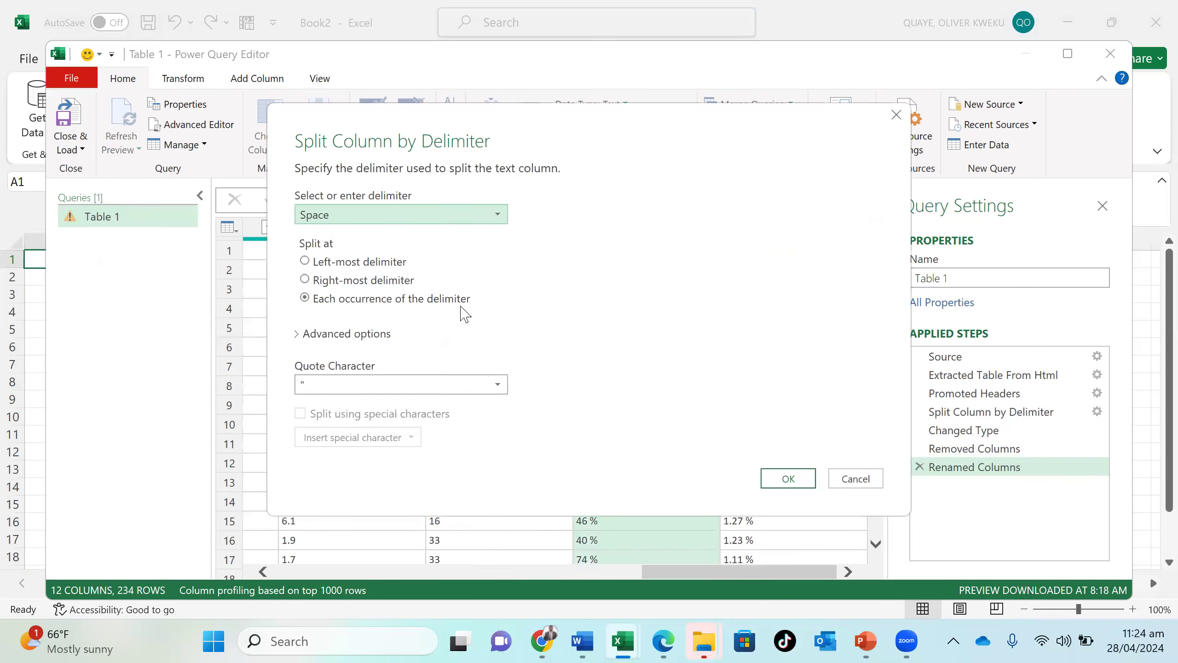
pyautogui.click(397, 384)
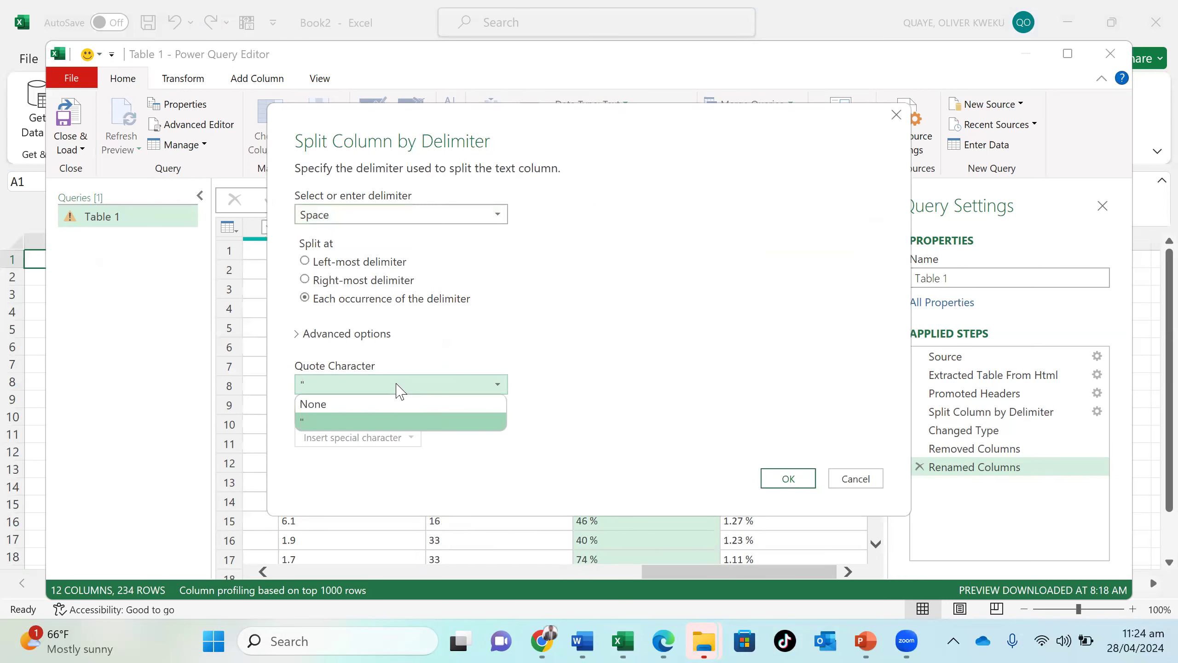
pyautogui.click(428, 221)
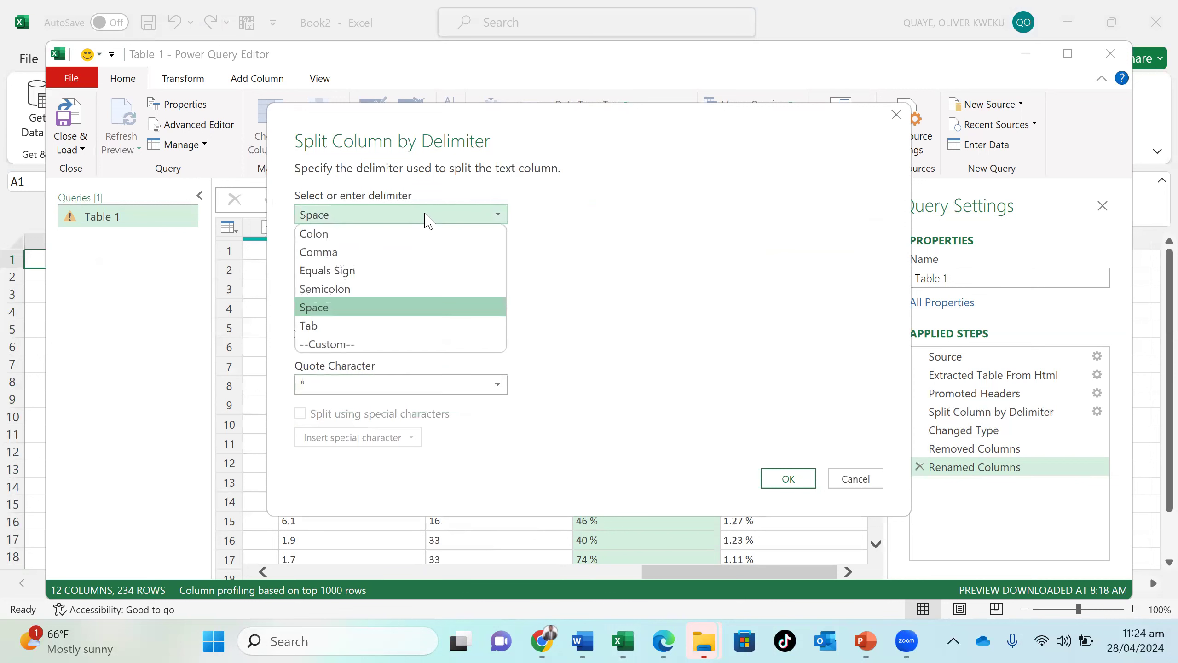
pyautogui.click(410, 344)
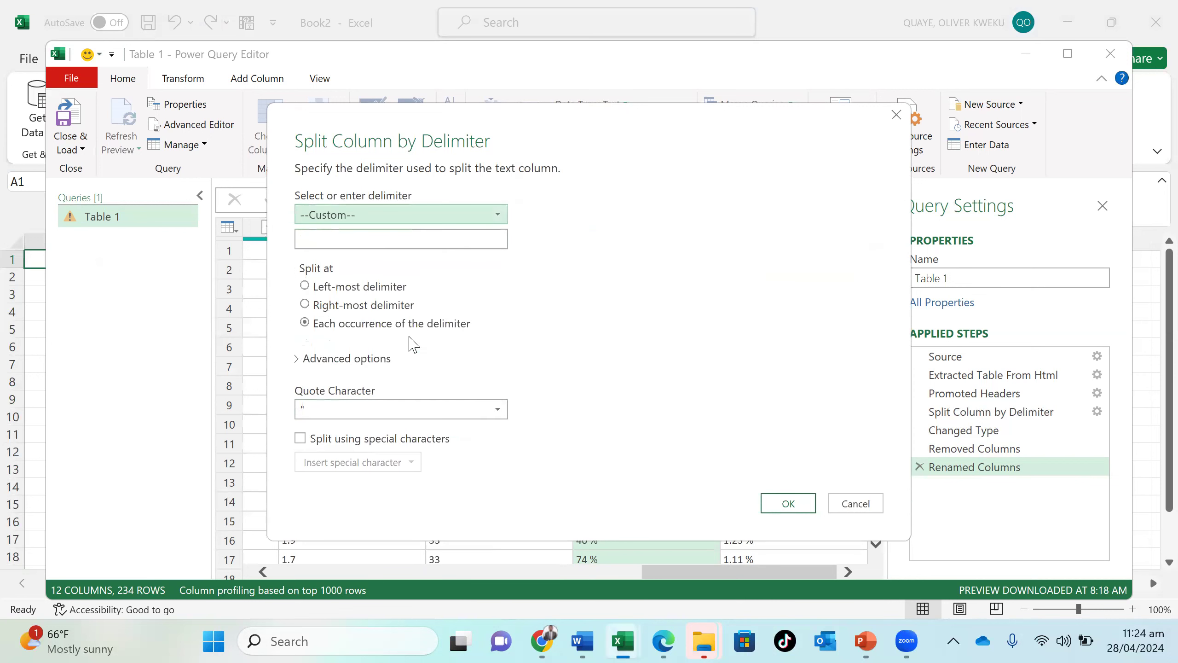
pyautogui.click(430, 221)
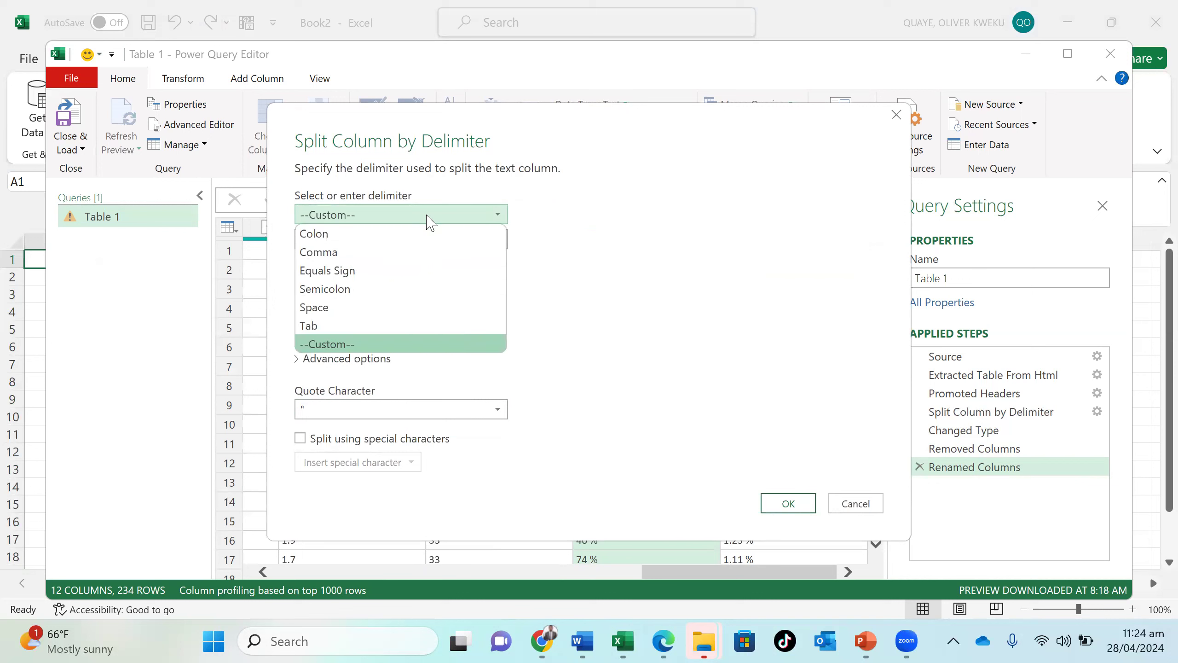
pyautogui.click(389, 350)
pyautogui.click(383, 247)
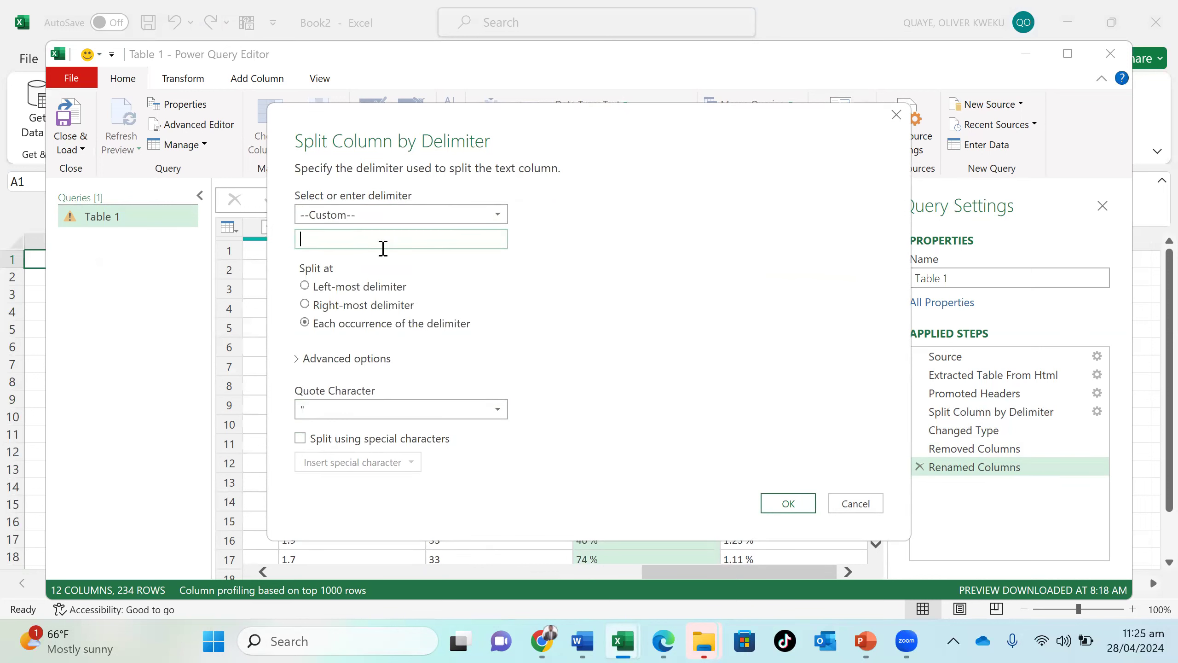
pyautogui.write('%')
pyautogui.click(788, 504)
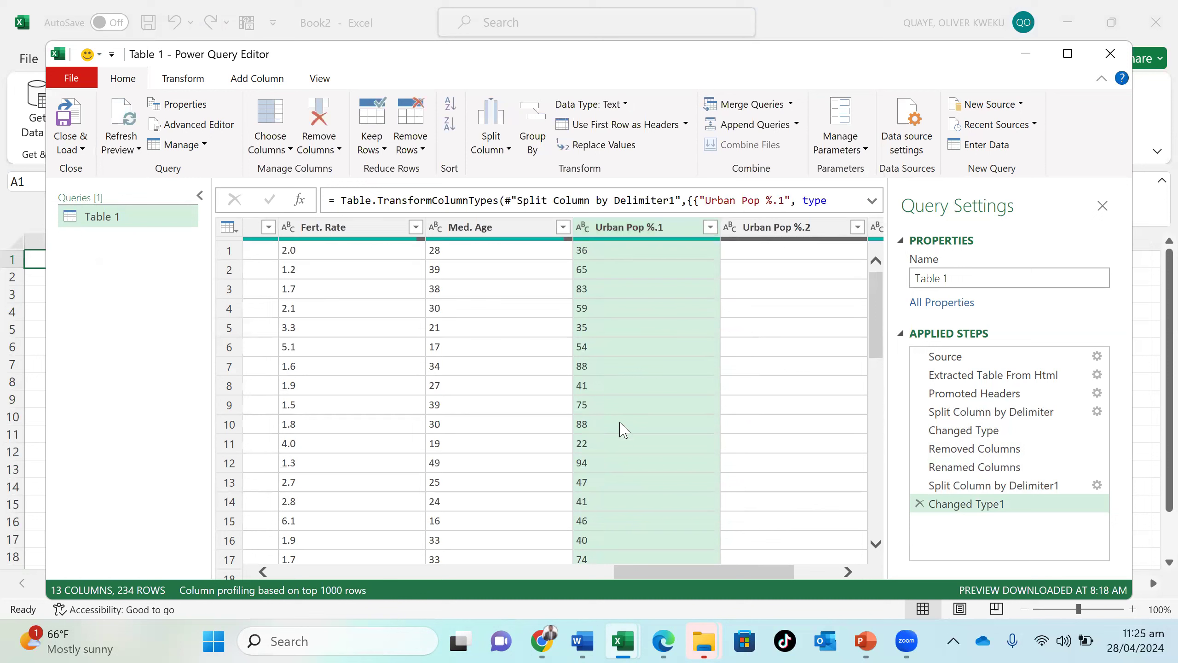
# - Remove the # column from the start of the table
pyautogui.click(636, 307)
pyautogui.moveTo(711, 461); pyautogui.dragTo(701, 468)
pyautogui.moveTo(784, 459); pyautogui.dragTo(540, 519)
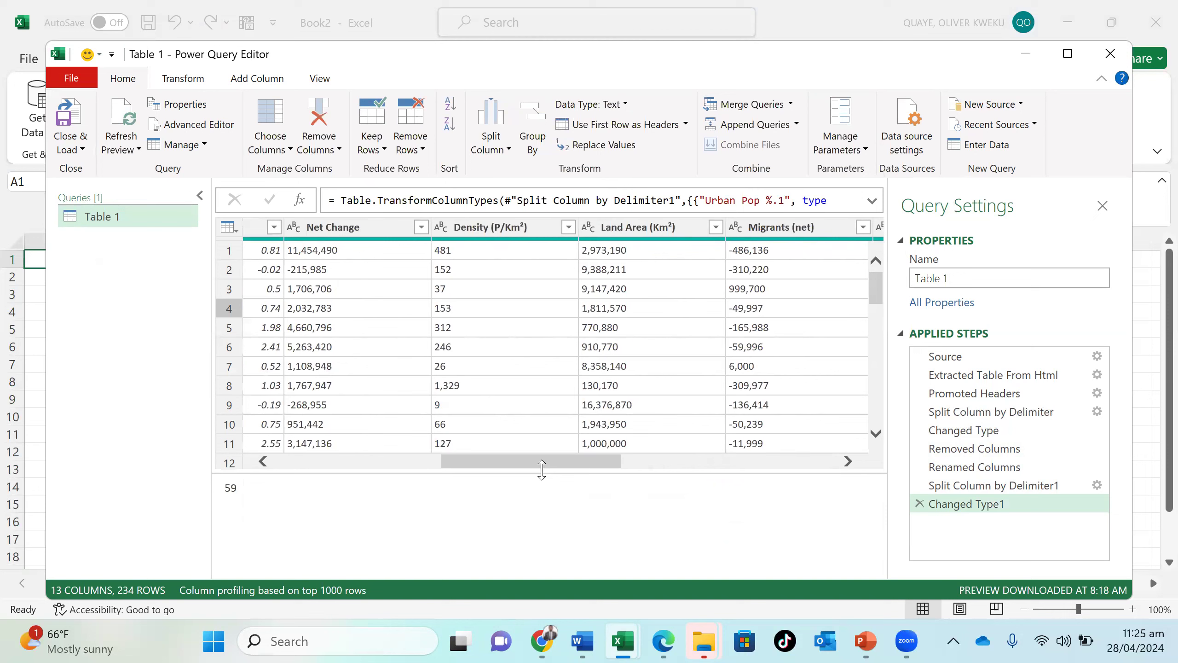
pyautogui.moveTo(542, 468); pyautogui.dragTo(371, 488)
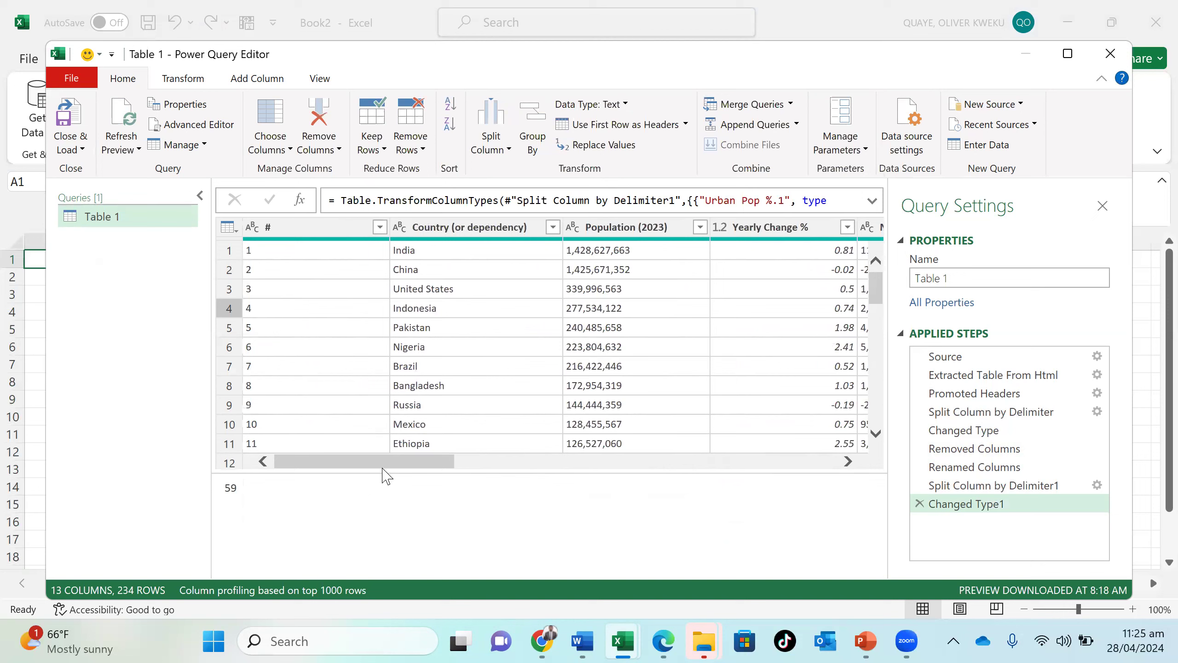
pyautogui.moveTo(383, 465); pyautogui.dragTo(411, 462)
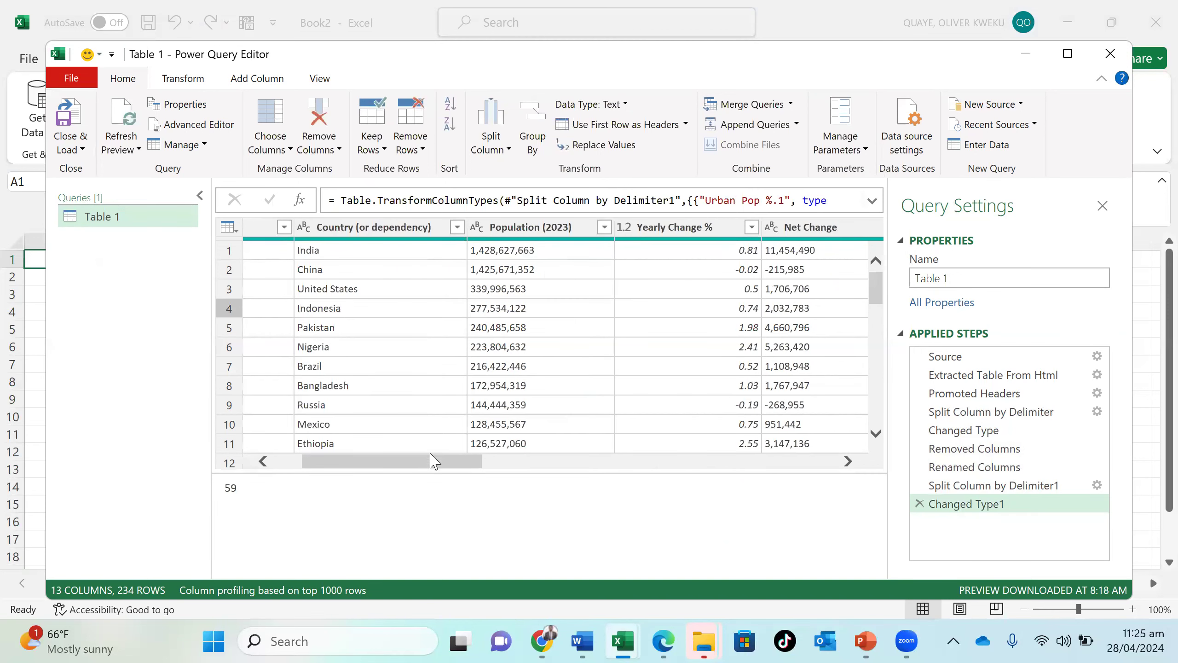
pyautogui.moveTo(421, 463)
pyautogui.mouseDown()
pyautogui.moveTo(451, 463)
pyautogui.moveTo(427, 462)
pyautogui.mouseUp()
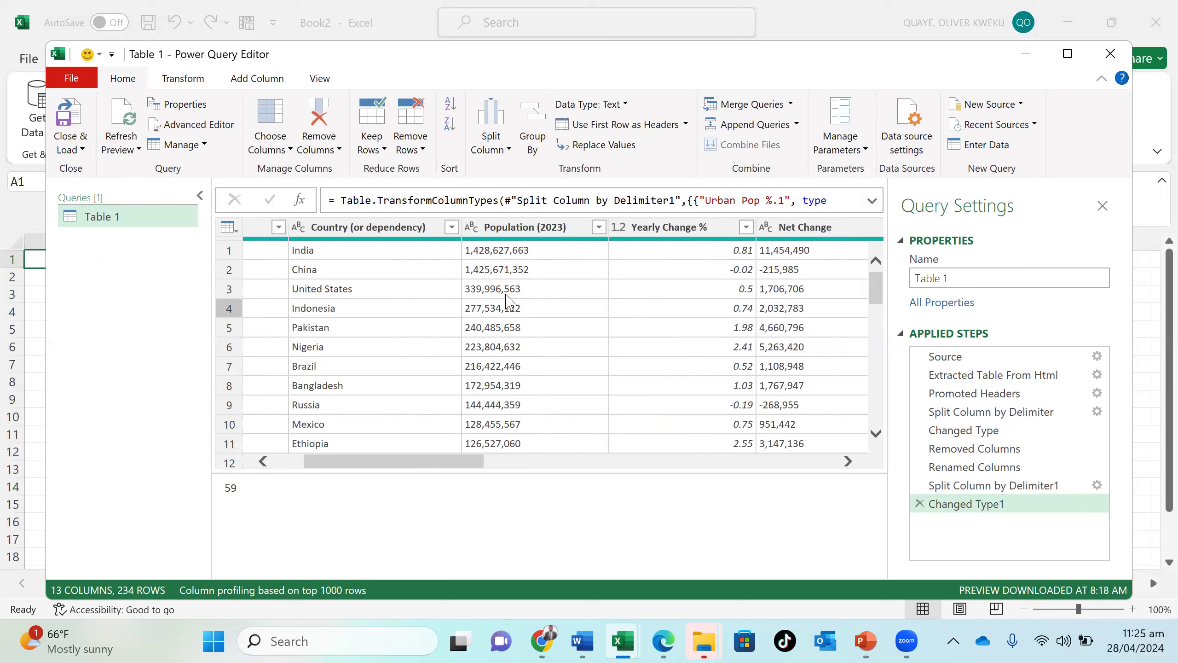
pyautogui.moveTo(404, 462); pyautogui.dragTo(309, 496)
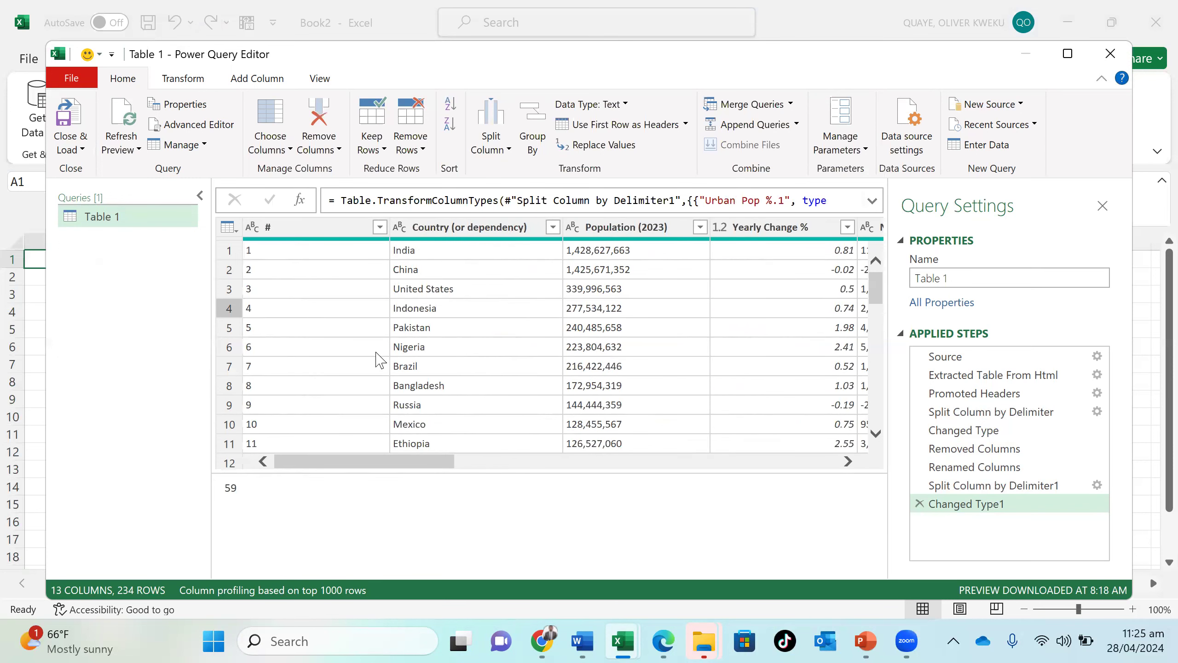
pyautogui.click(339, 232)
pyautogui.rightClick(337, 230)
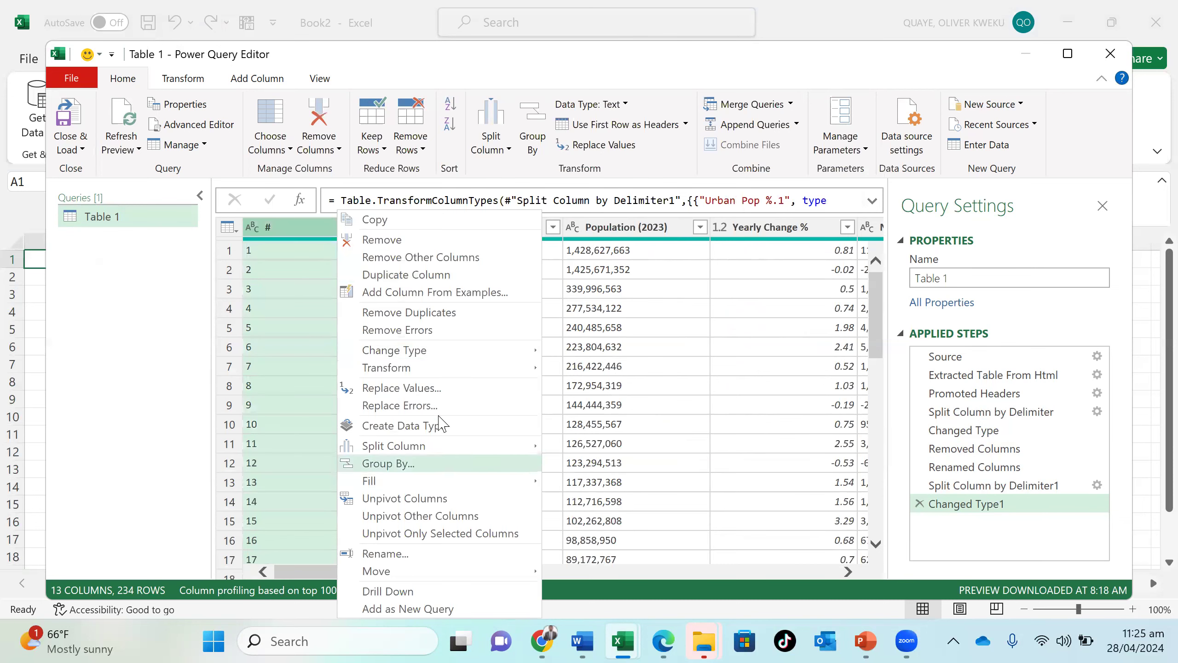
pyautogui.click(438, 245)
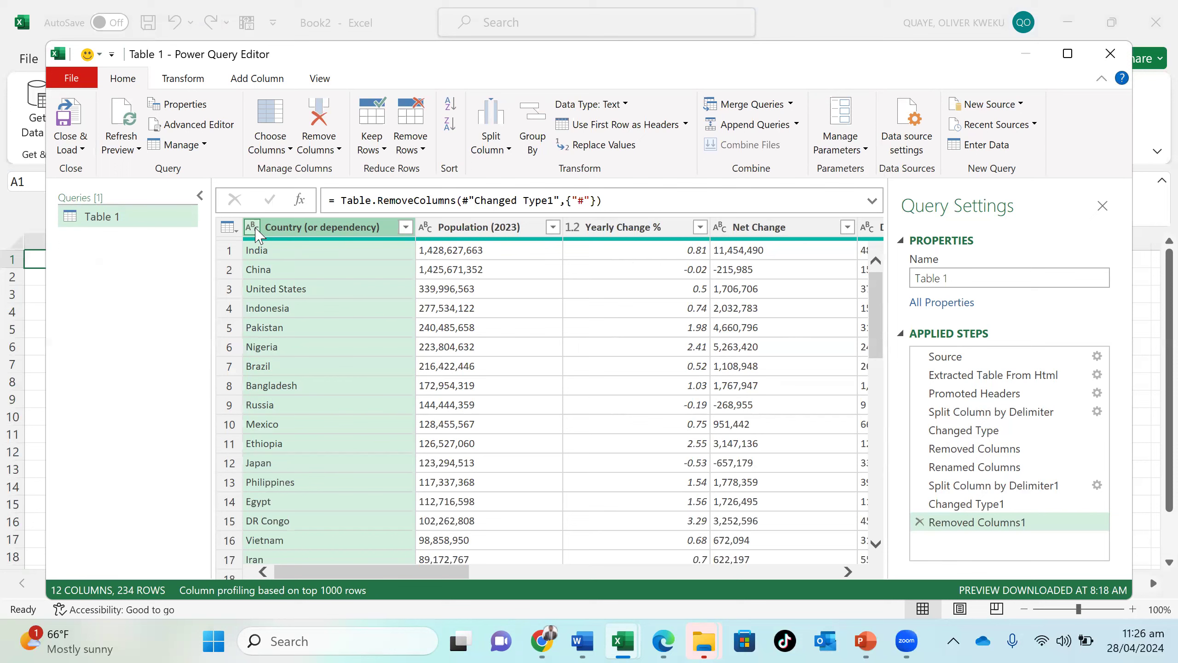
# - Change the data type of the Population (2023) column to Whole Number
pyautogui.click(489, 229)
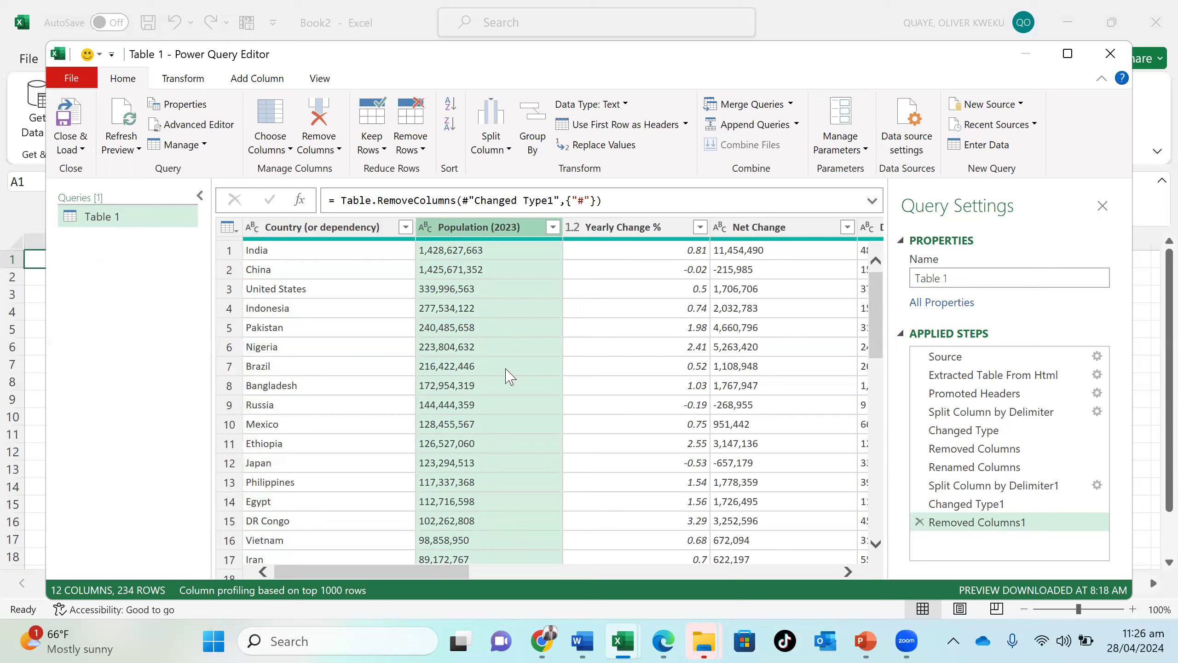
pyautogui.click(425, 227)
pyautogui.click(426, 227)
pyautogui.click(426, 227)
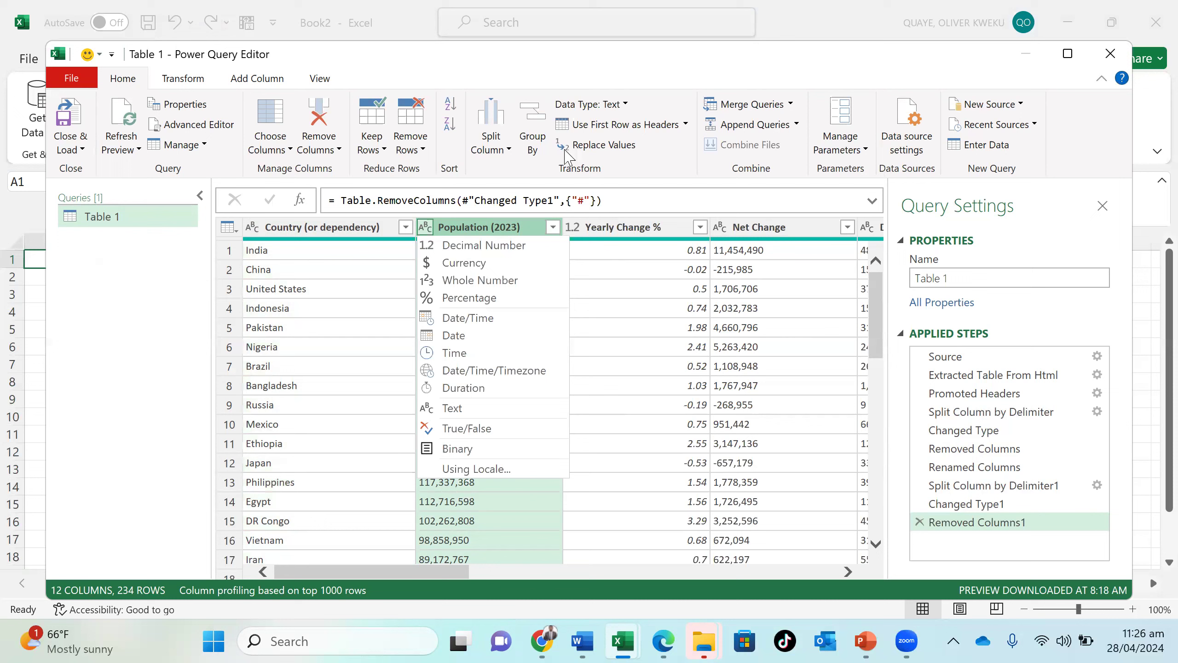
pyautogui.click(431, 226)
pyautogui.click(431, 225)
pyautogui.click(432, 225)
pyautogui.click(529, 232)
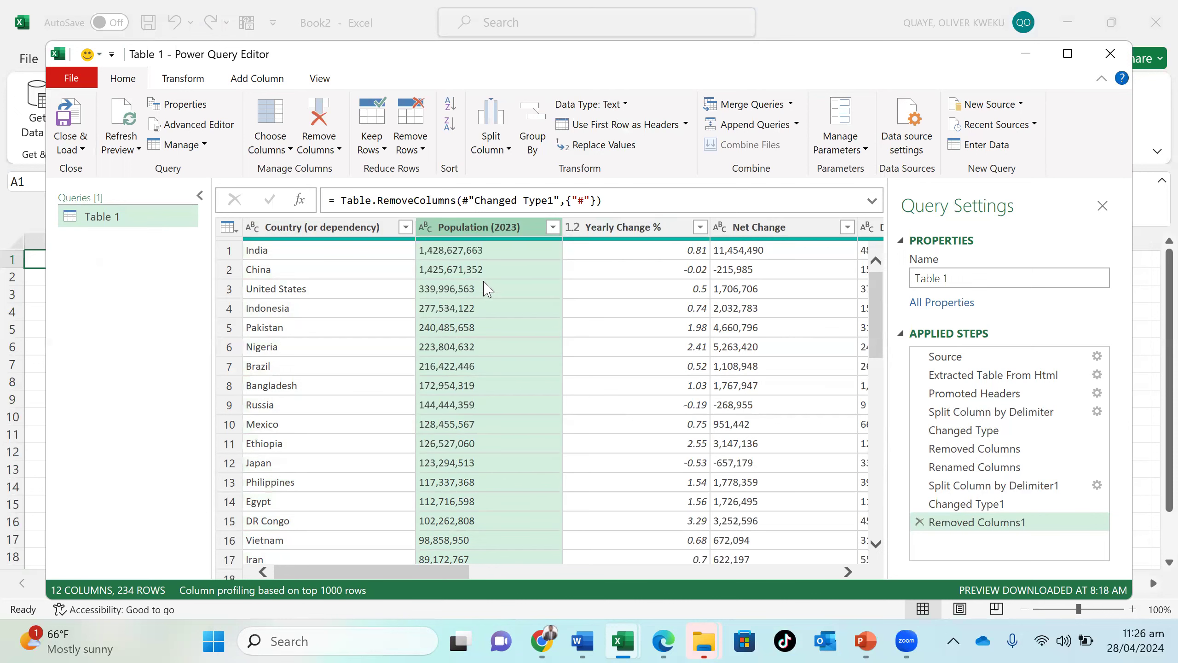
pyautogui.click(624, 108)
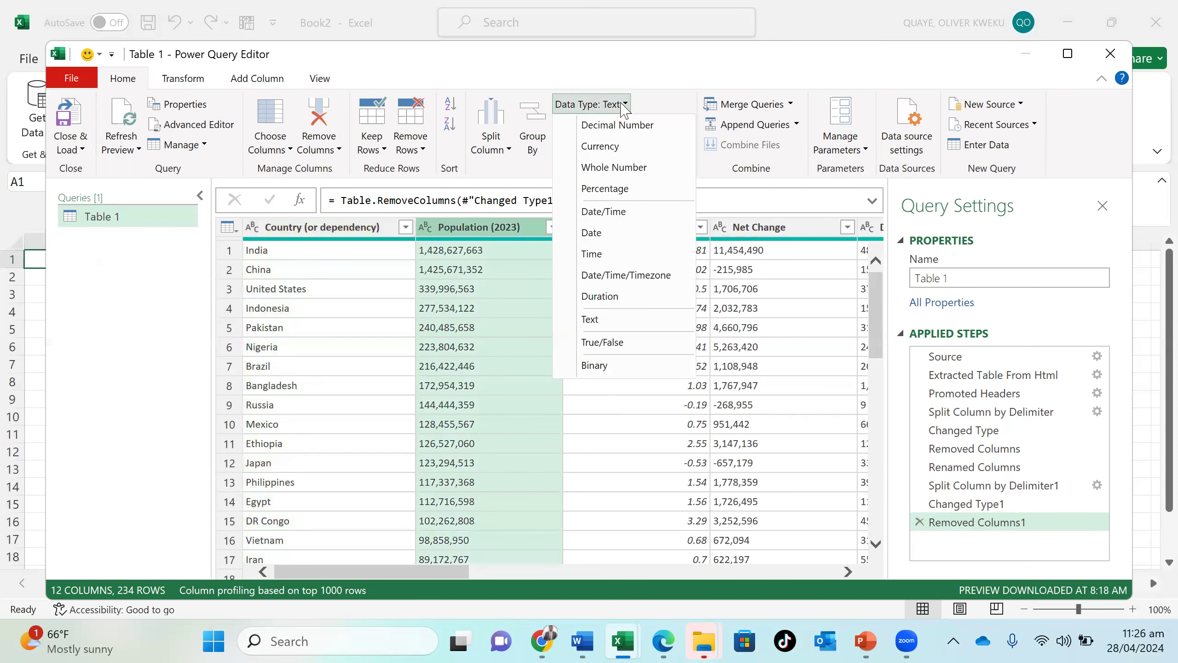
pyautogui.click(628, 171)
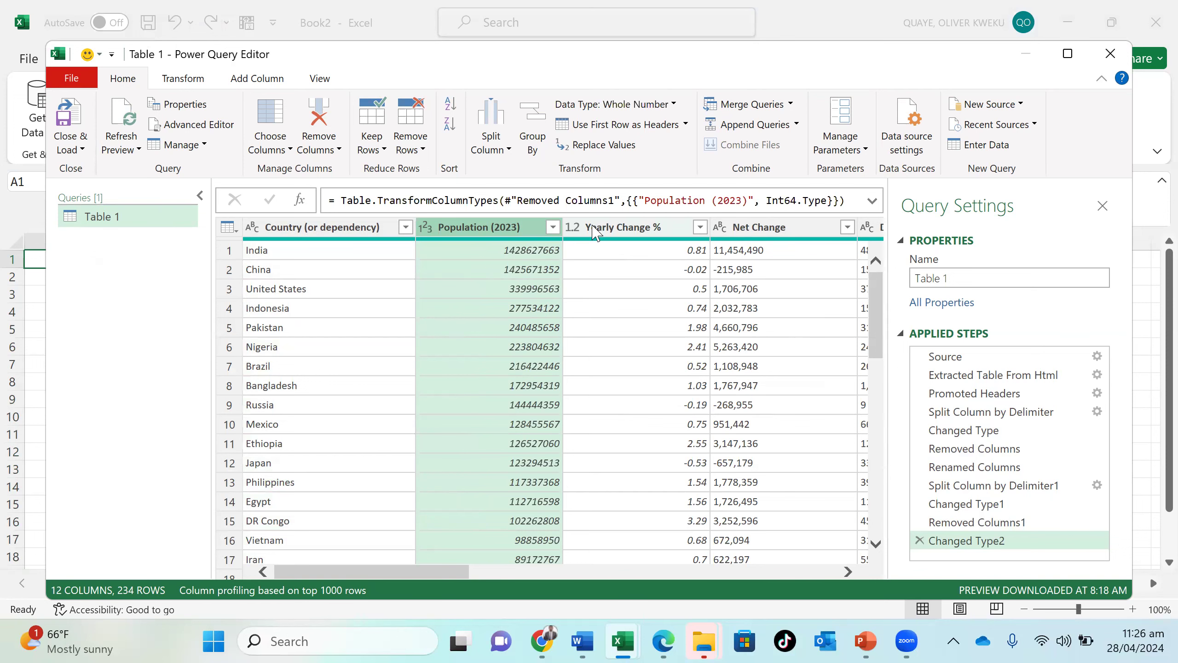
# - Set the data type of the Yearly Change % and Net Change columns to Decimal Number
pyautogui.click(574, 228)
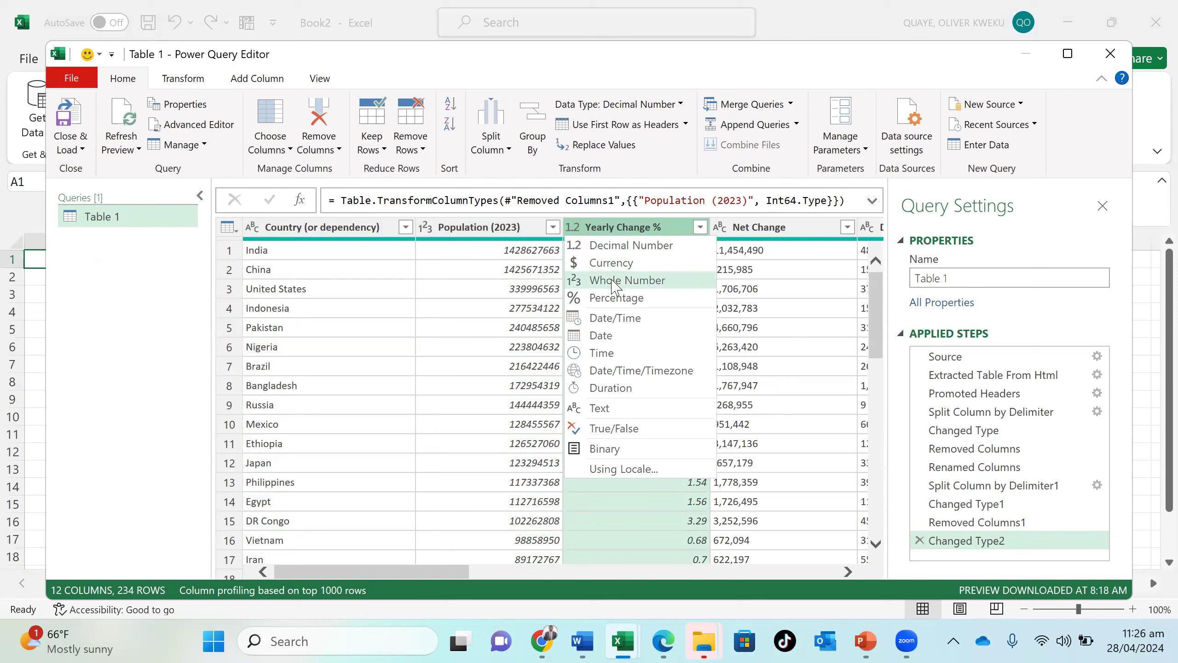
pyautogui.click(638, 245)
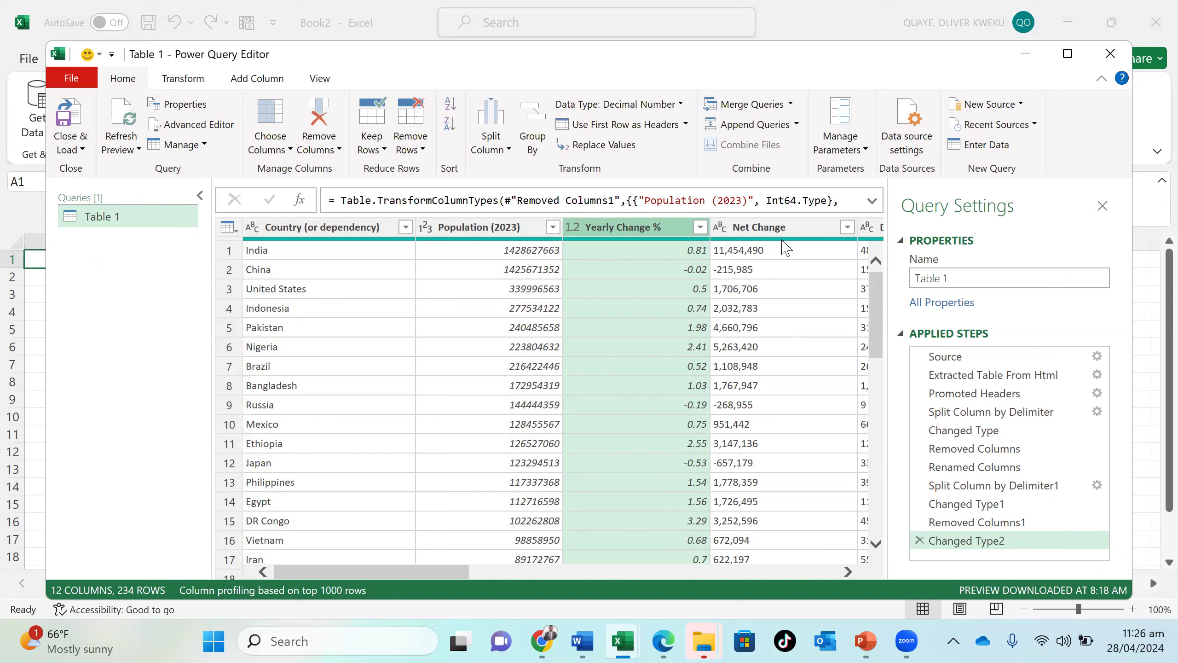
pyautogui.click(727, 231)
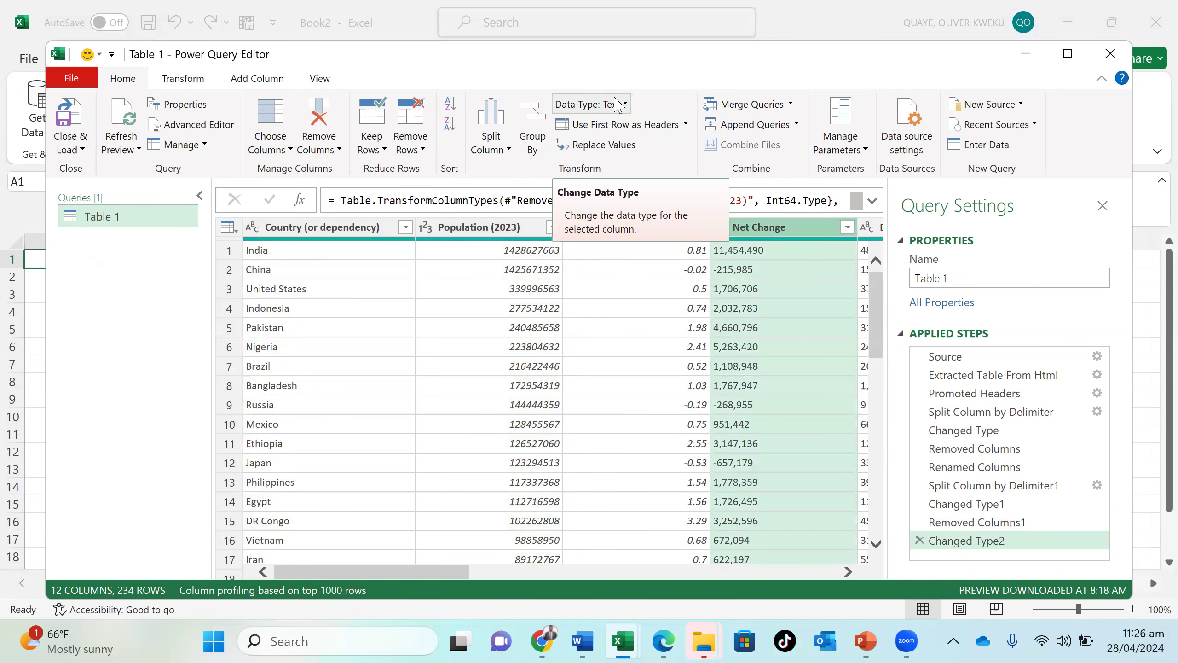
pyautogui.click(615, 104)
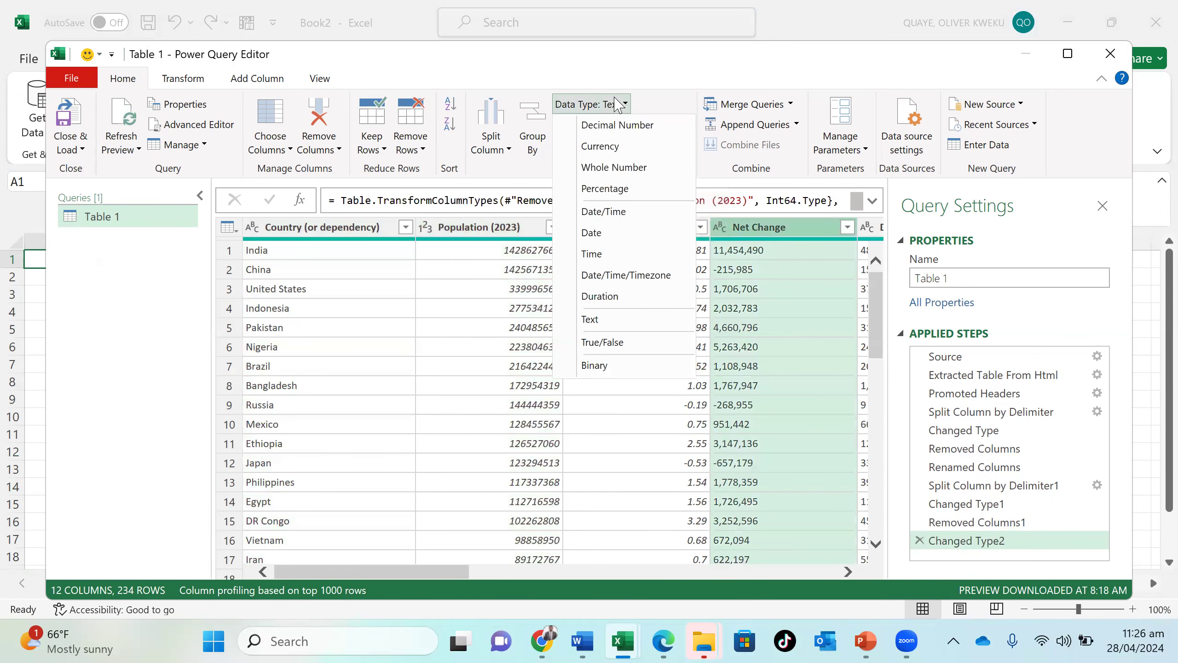
pyautogui.click(631, 129)
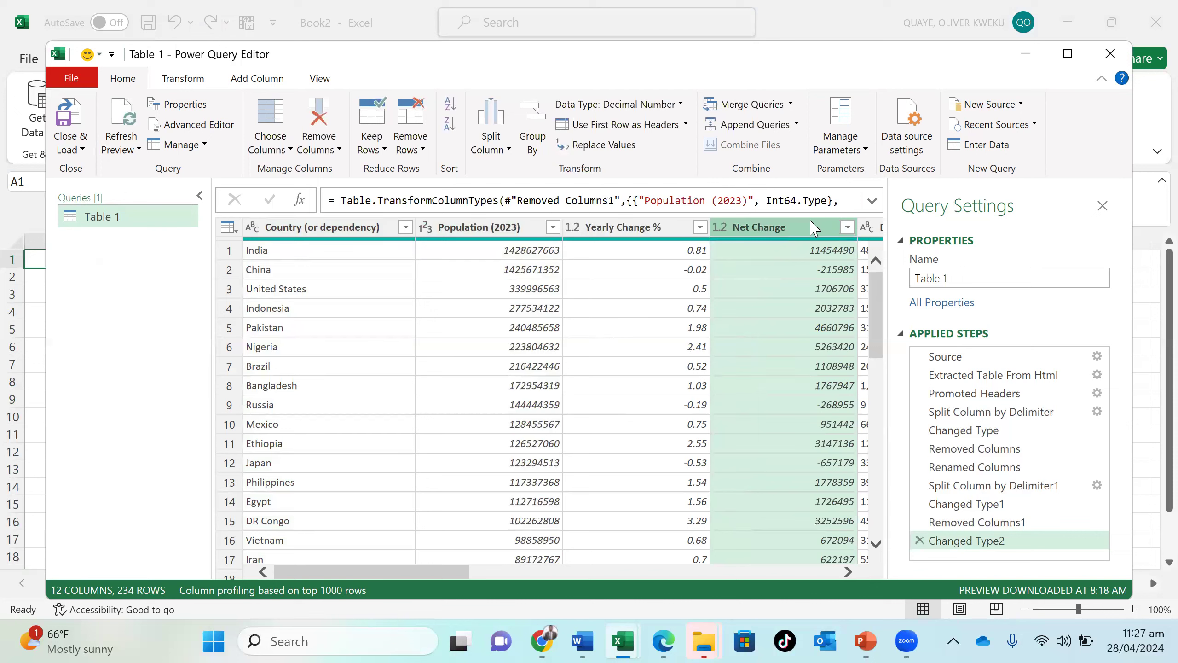
# - Change the Net Change column's data type to Whole Number, replacing its current type conversion
pyautogui.click(679, 111)
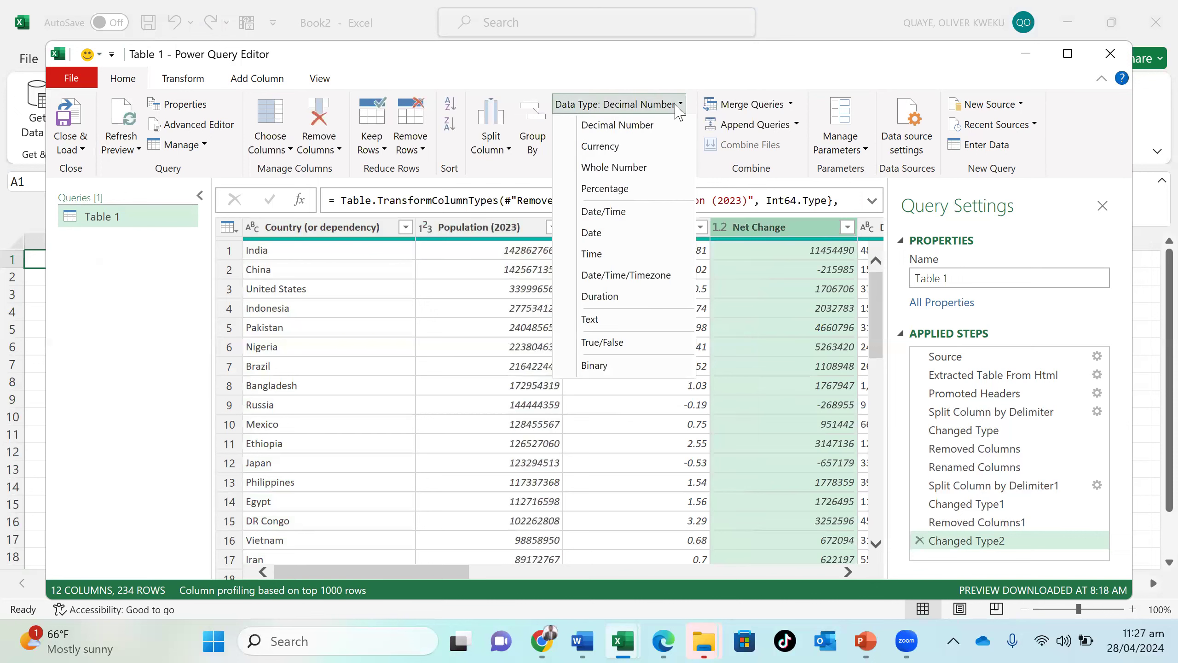
pyautogui.click(651, 167)
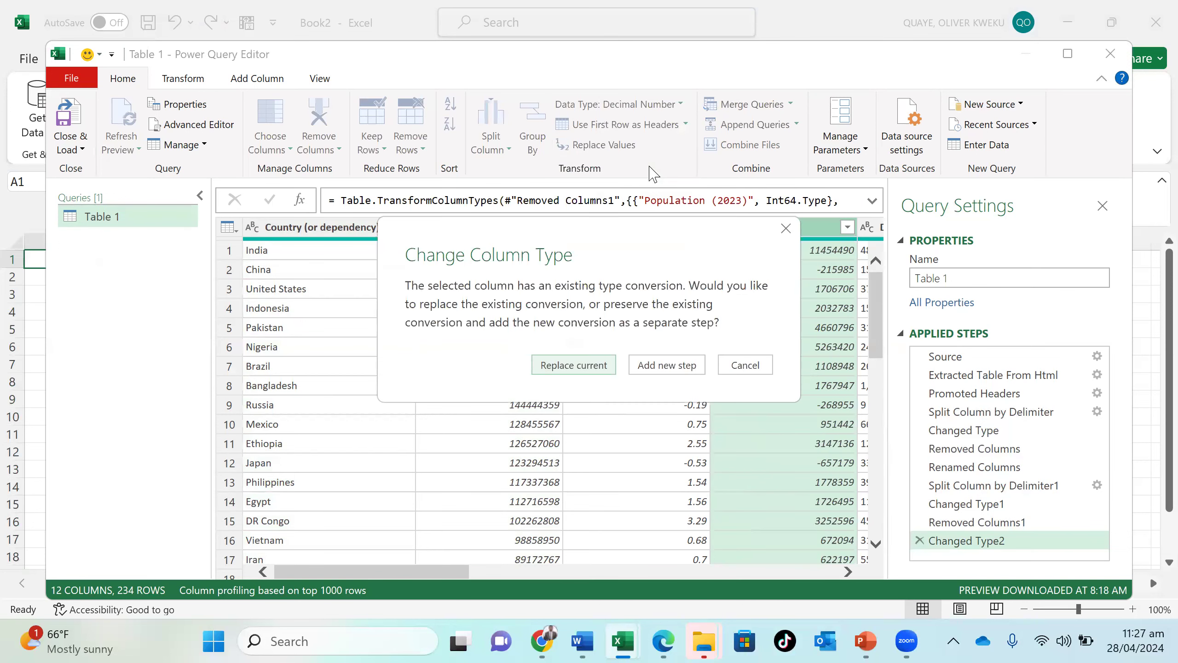
pyautogui.click(596, 377)
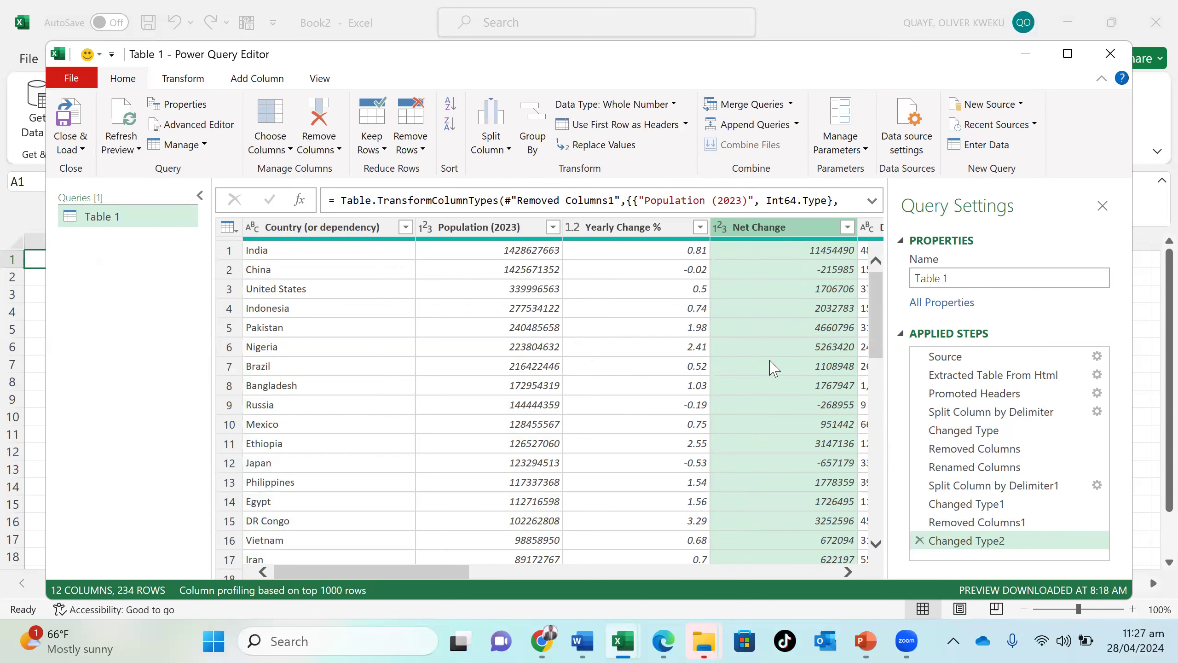
# - Set the data type of the Density (P/Km²) and Land Area (Km²) columns to Whole Number
pyautogui.hscroll(10, 774, 368)
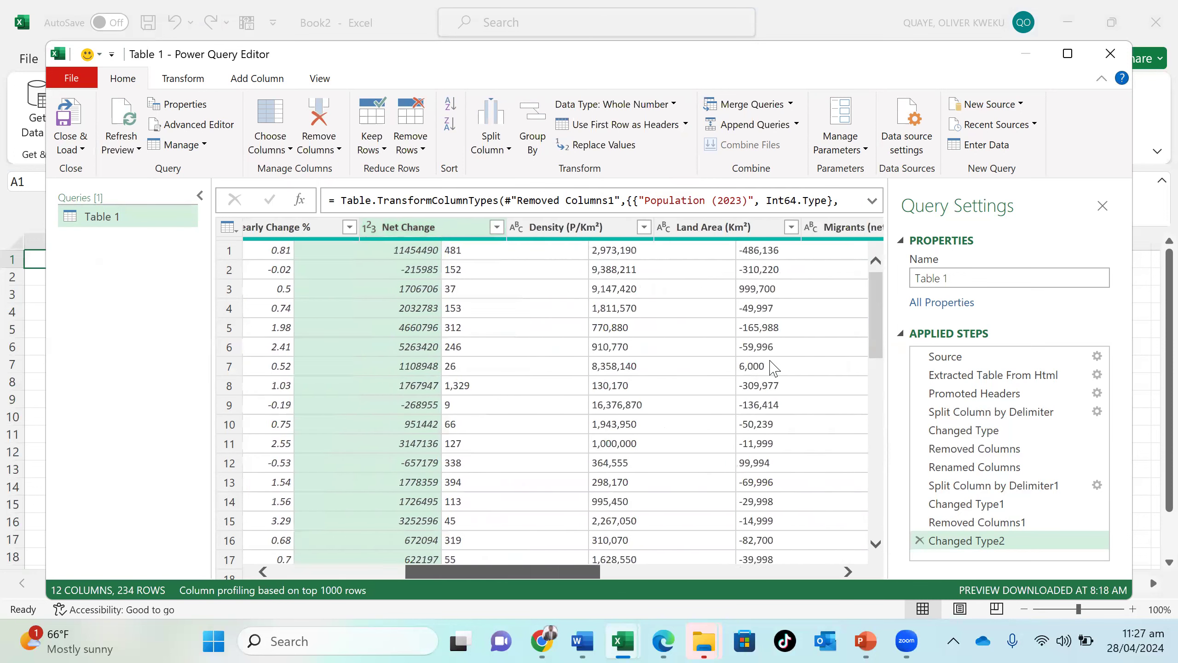
pyautogui.hscroll(4, 771, 367)
pyautogui.hscroll(-5, 765, 367)
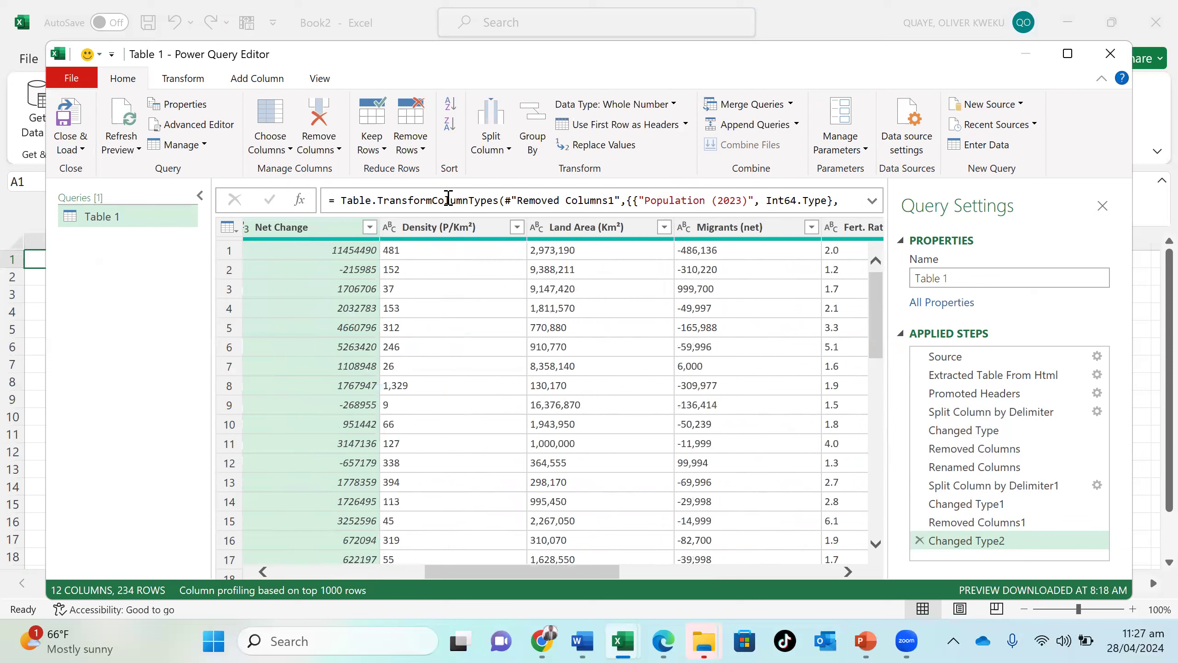
pyautogui.click(446, 232)
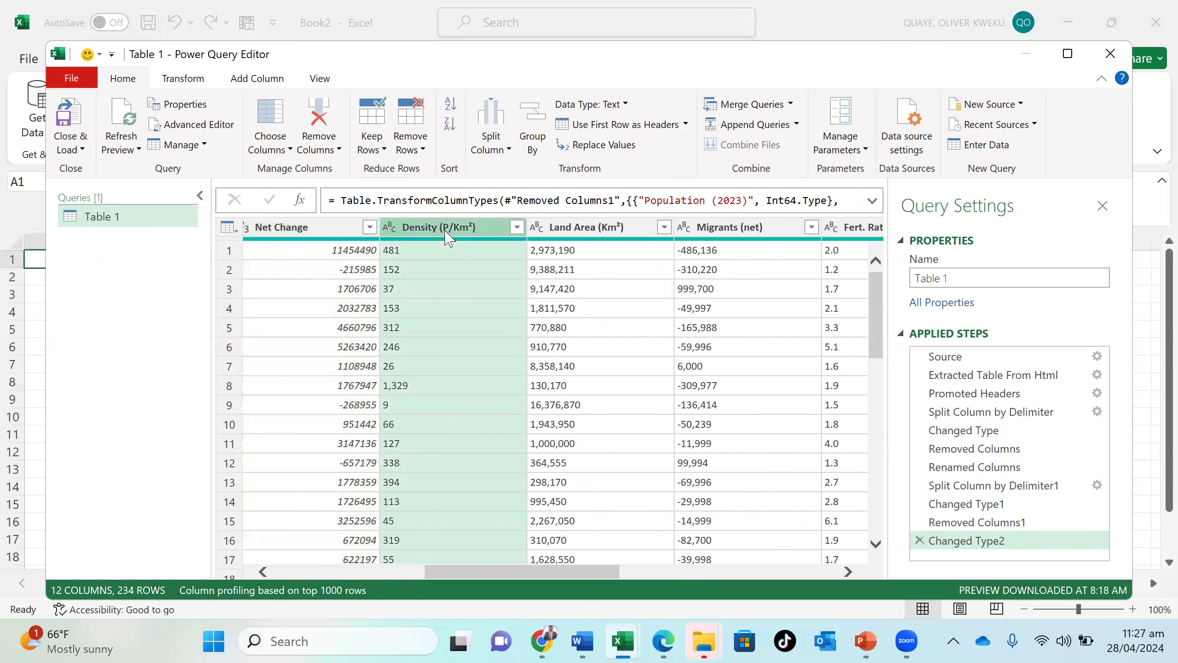
pyautogui.click(612, 112)
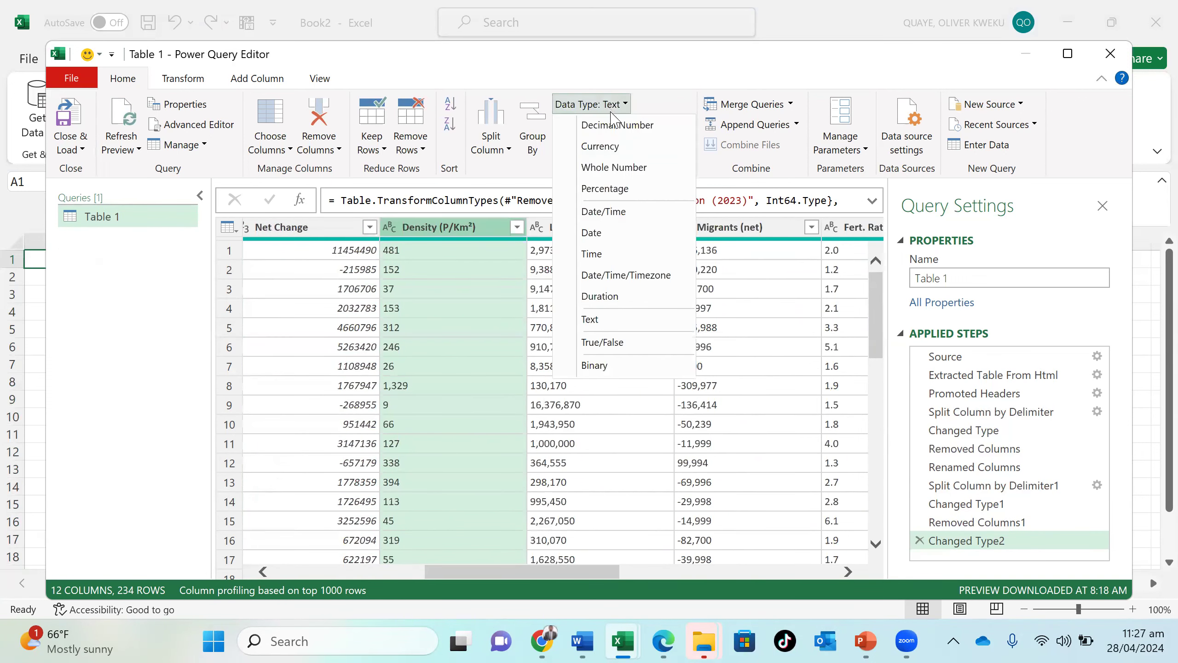
pyautogui.click(632, 170)
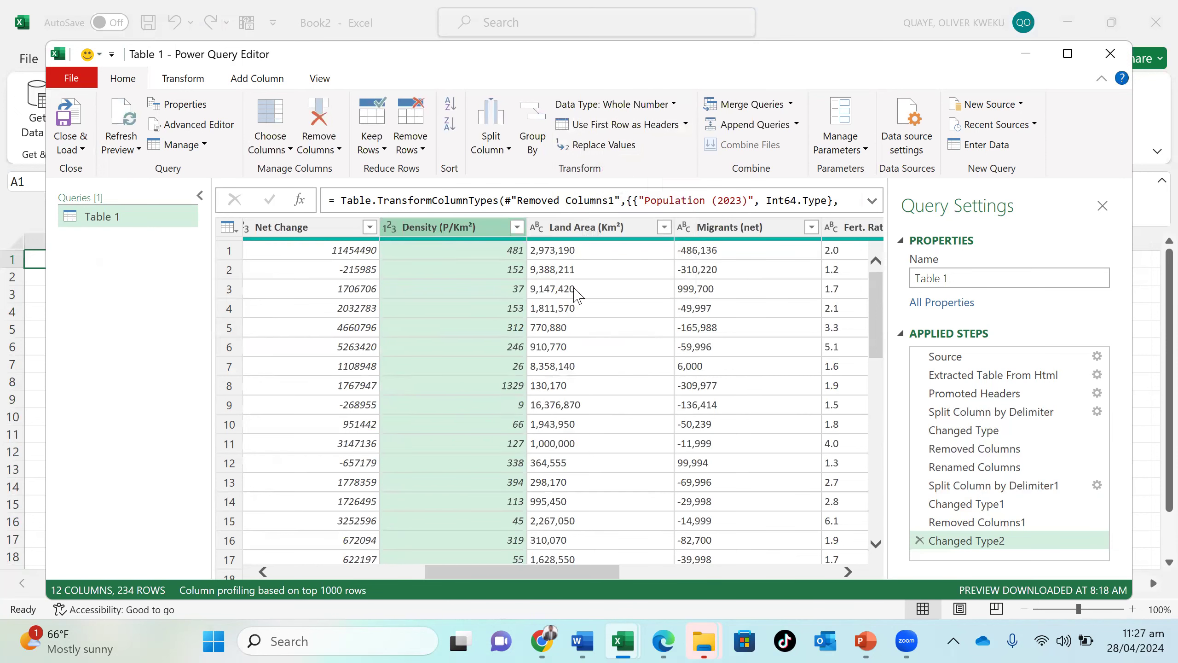
pyautogui.click(587, 227)
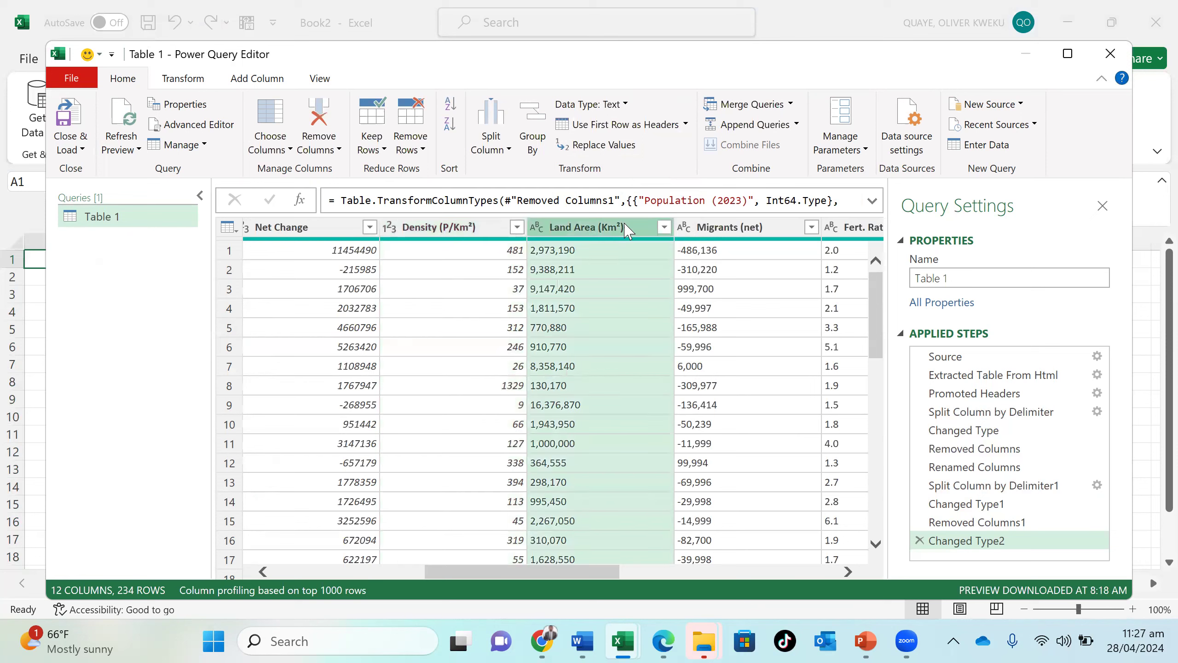
pyautogui.click(627, 106)
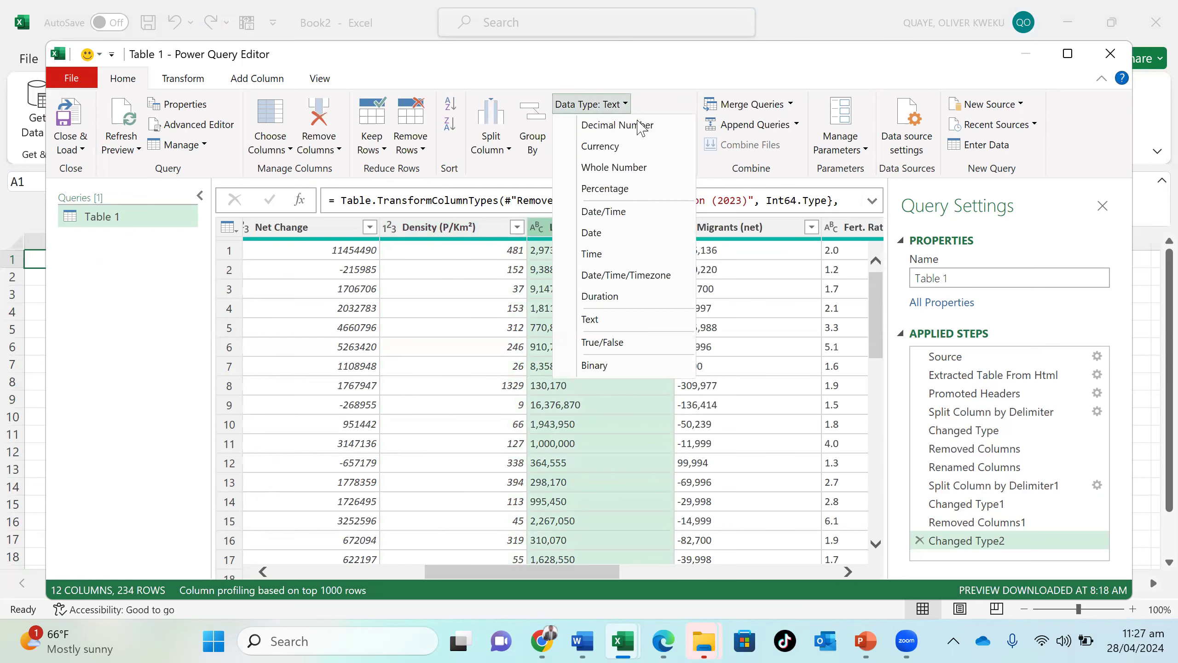
pyautogui.click(640, 168)
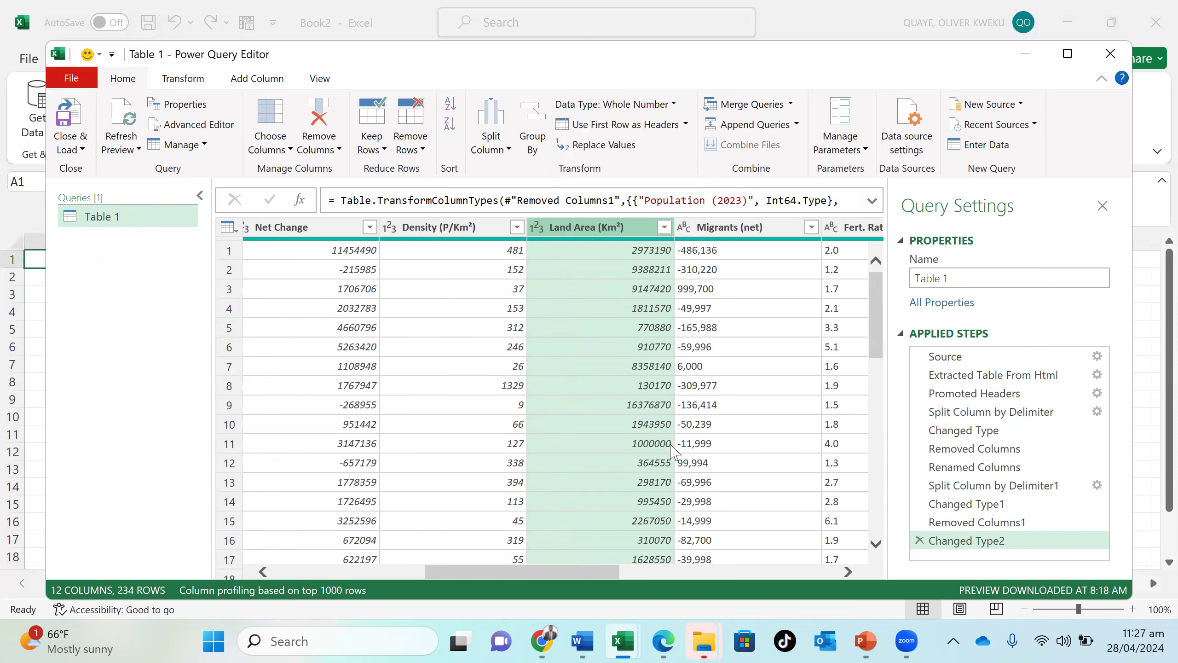
# - Set the data type of the Migrants (net) column to Whole Number
pyautogui.hscroll(3, 619, 550)
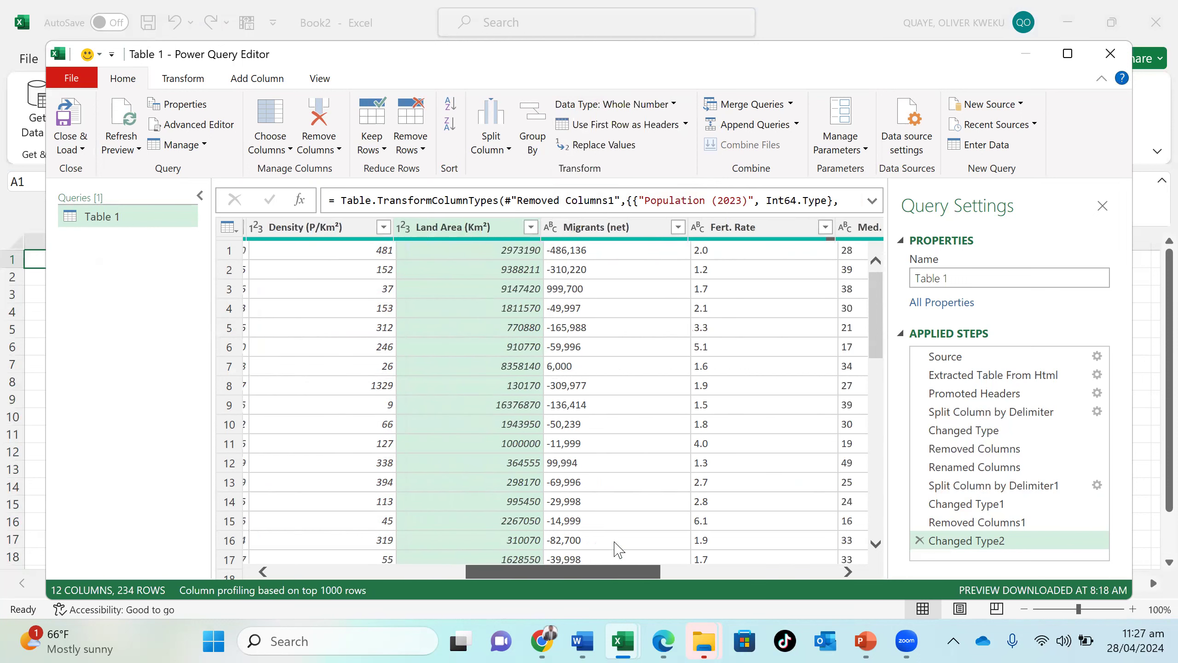
pyautogui.click(614, 290)
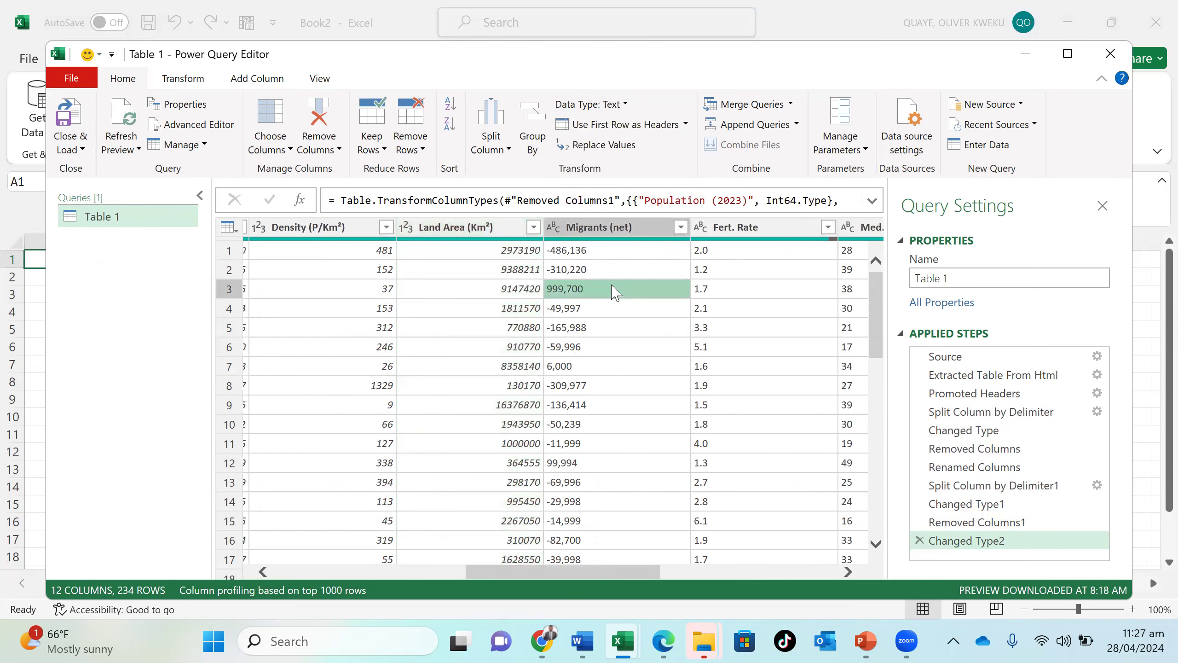
pyautogui.click(624, 233)
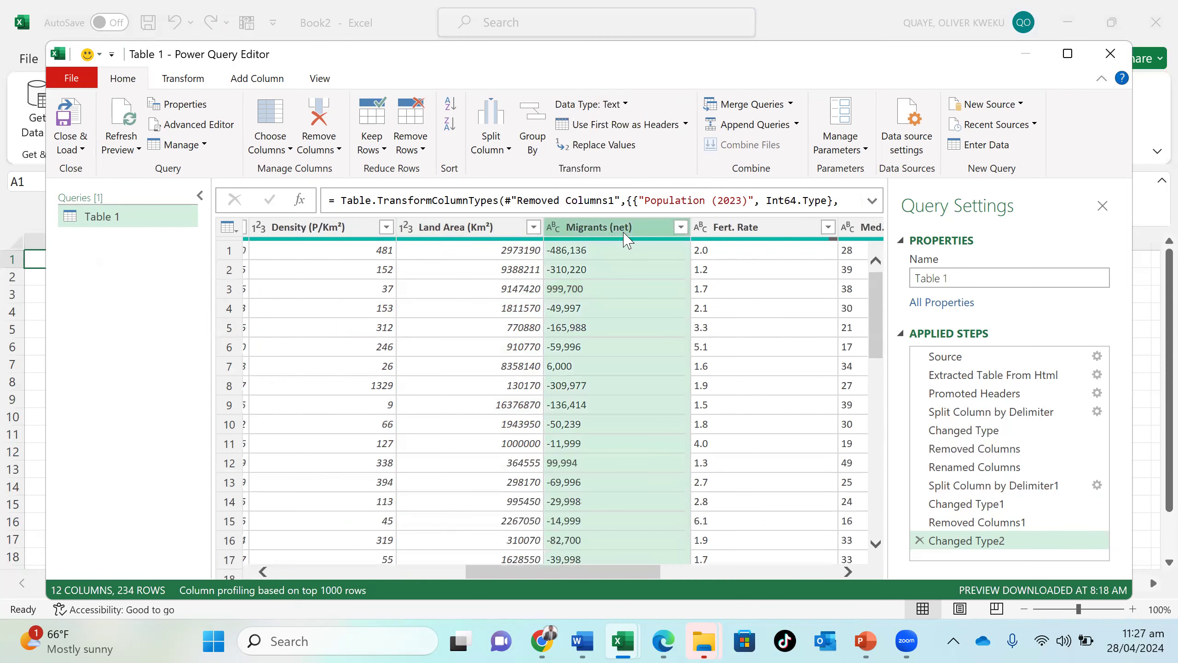
pyautogui.click(626, 105)
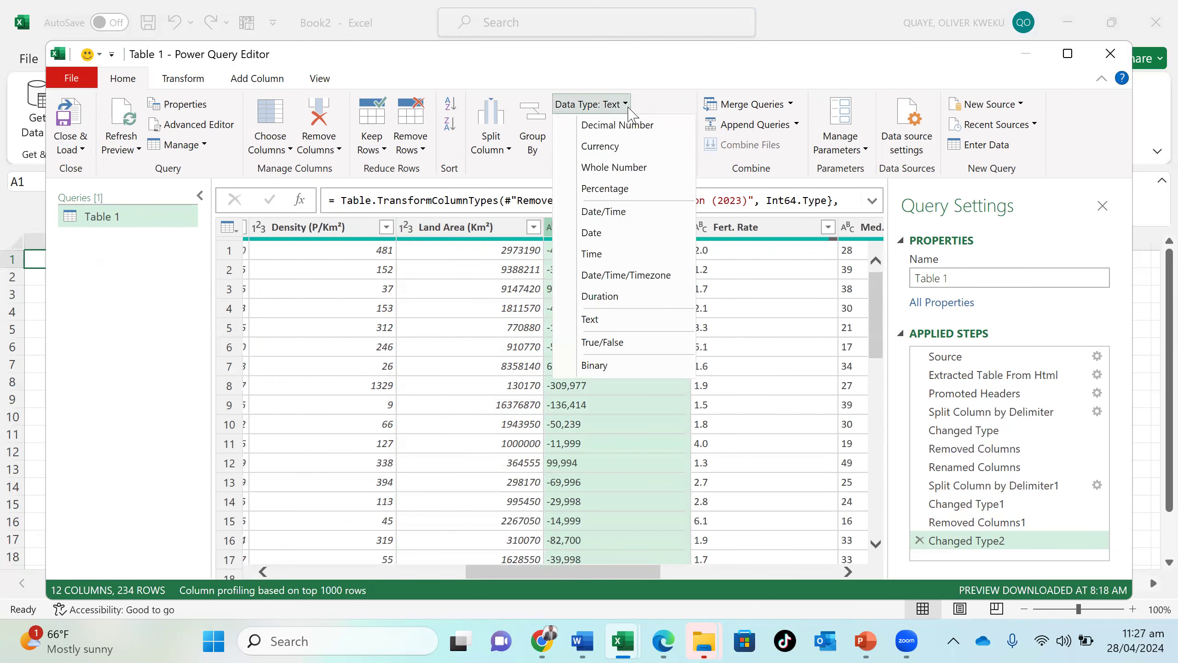
pyautogui.click(633, 174)
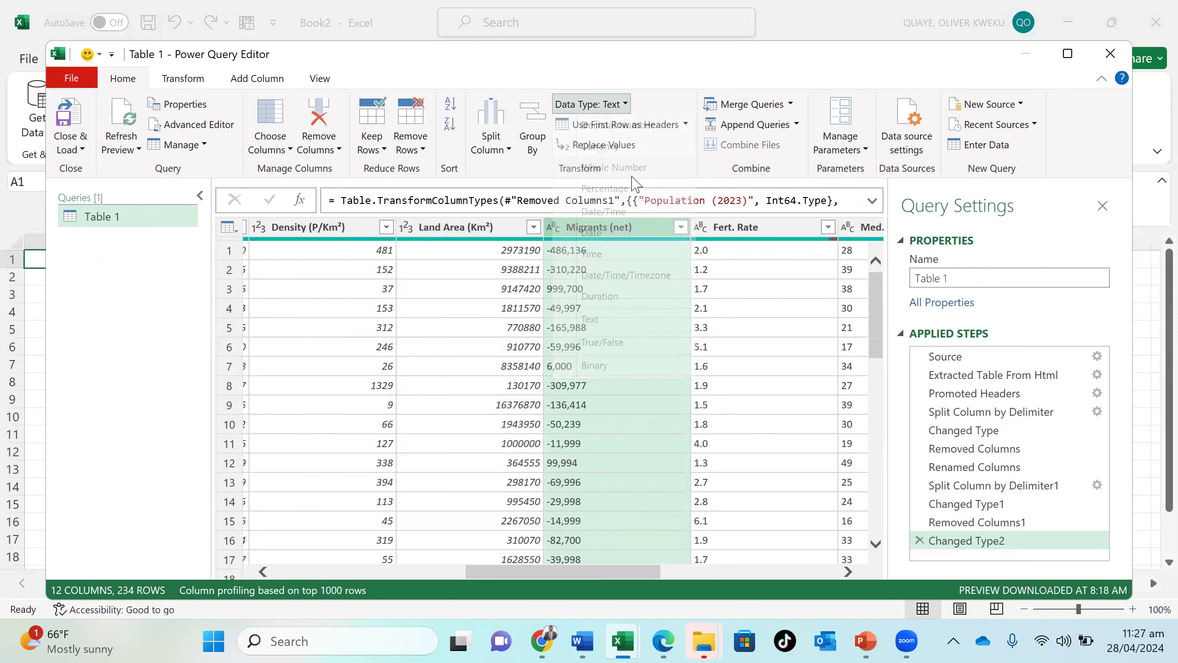
# - Try the Percentage data type on the Fert. Rate column
pyautogui.click(757, 235)
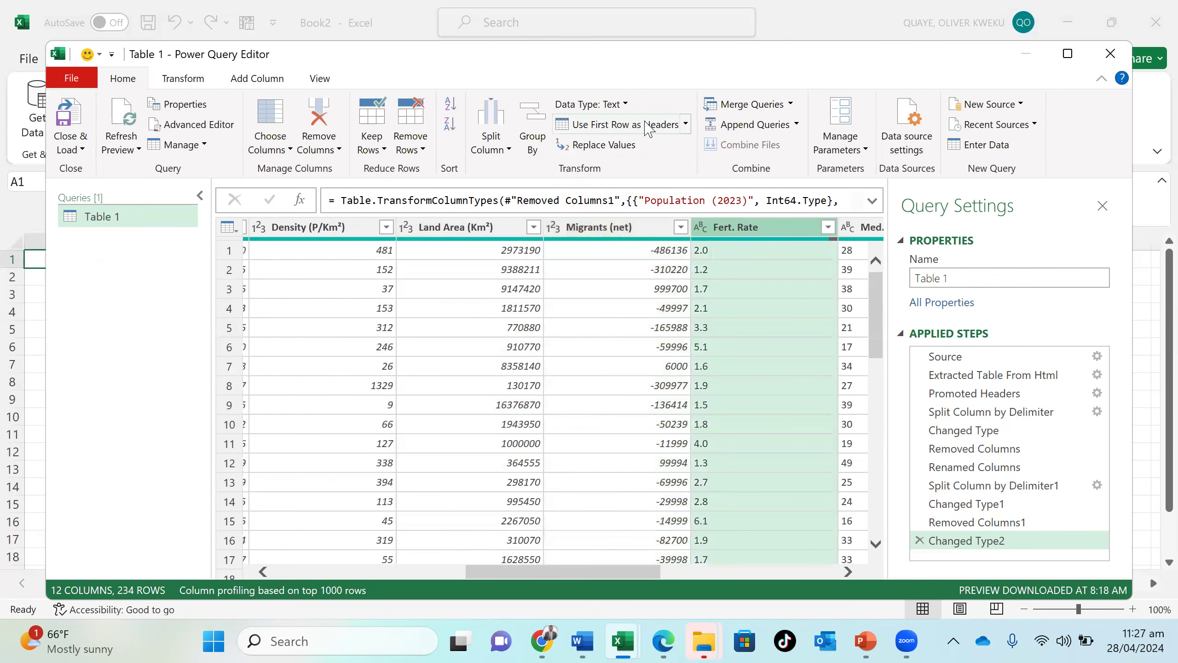
pyautogui.click(624, 104)
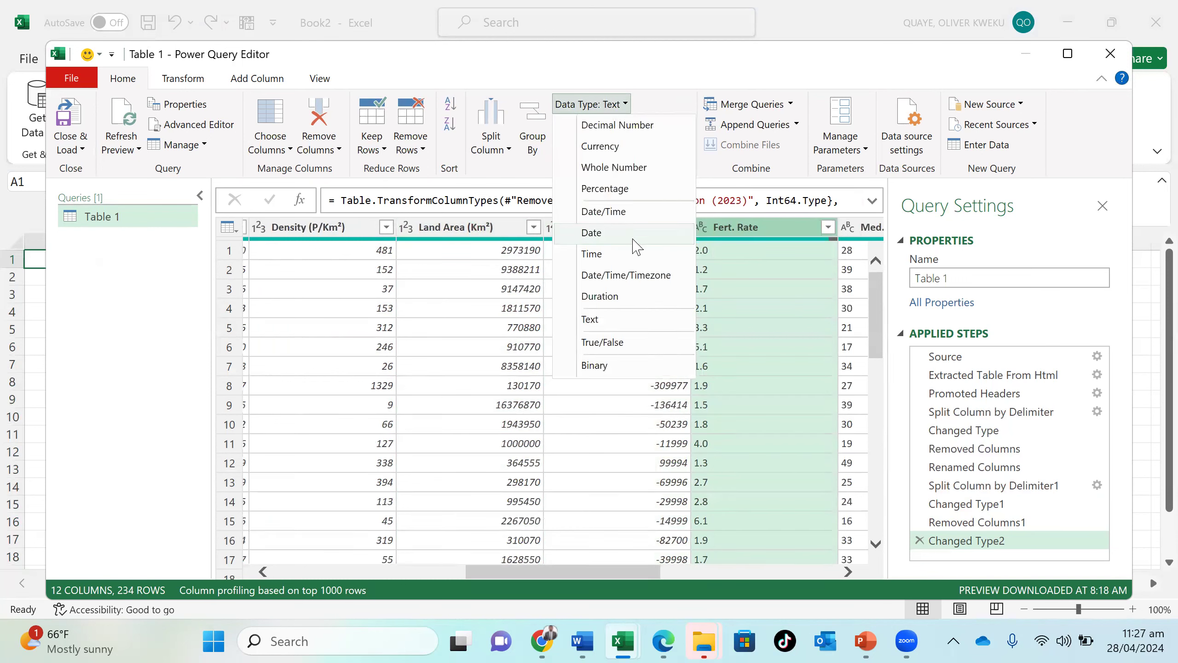
pyautogui.click(641, 190)
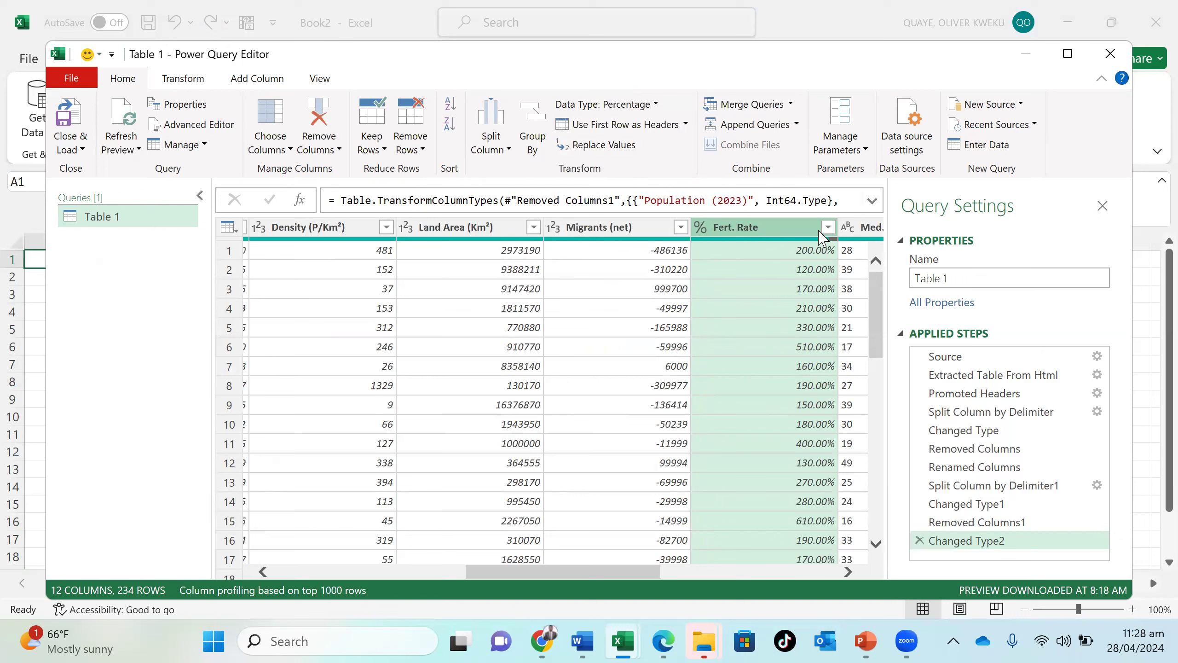
# - Set the Fert. Rate column's data type to Whole Number, replacing the current type conversion
pyautogui.click(652, 105)
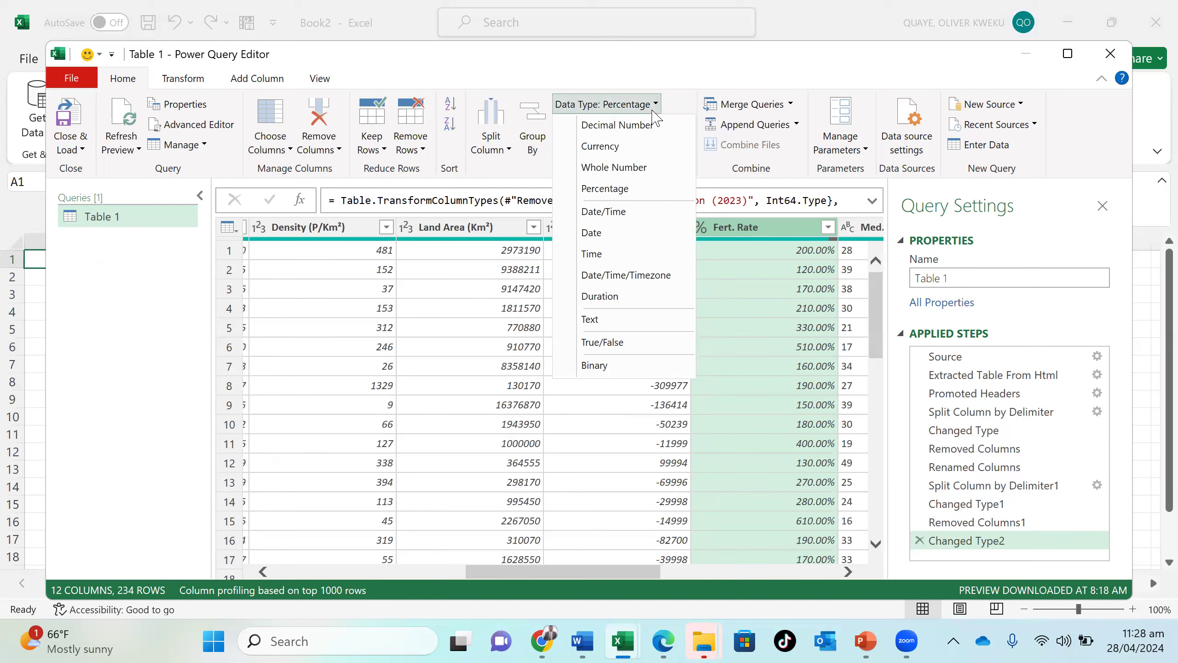
pyautogui.click(644, 173)
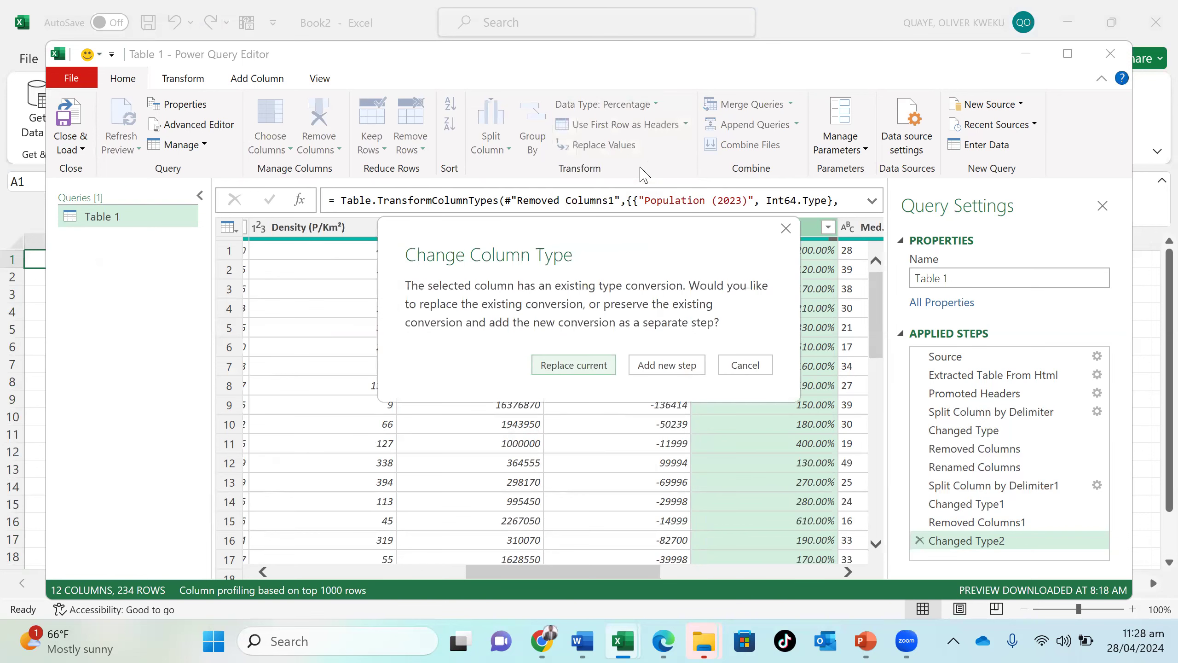
pyautogui.click(595, 362)
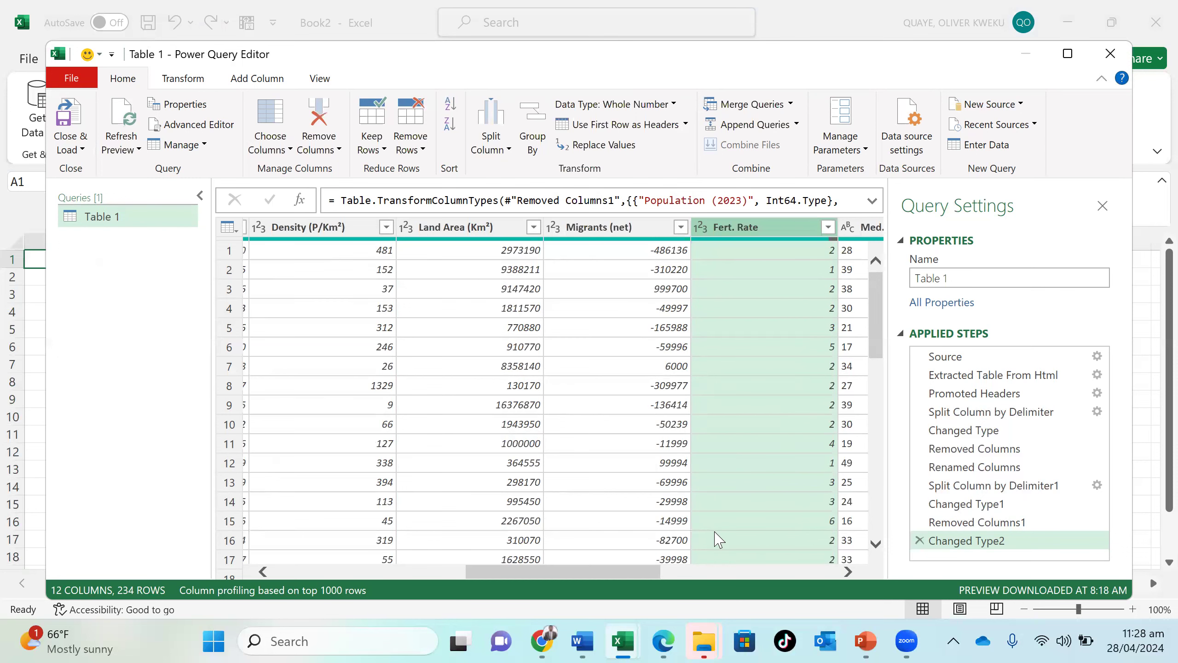
# - Set the data type of the Med. Age column to Whole Number
pyautogui.hscroll(5, 718, 539)
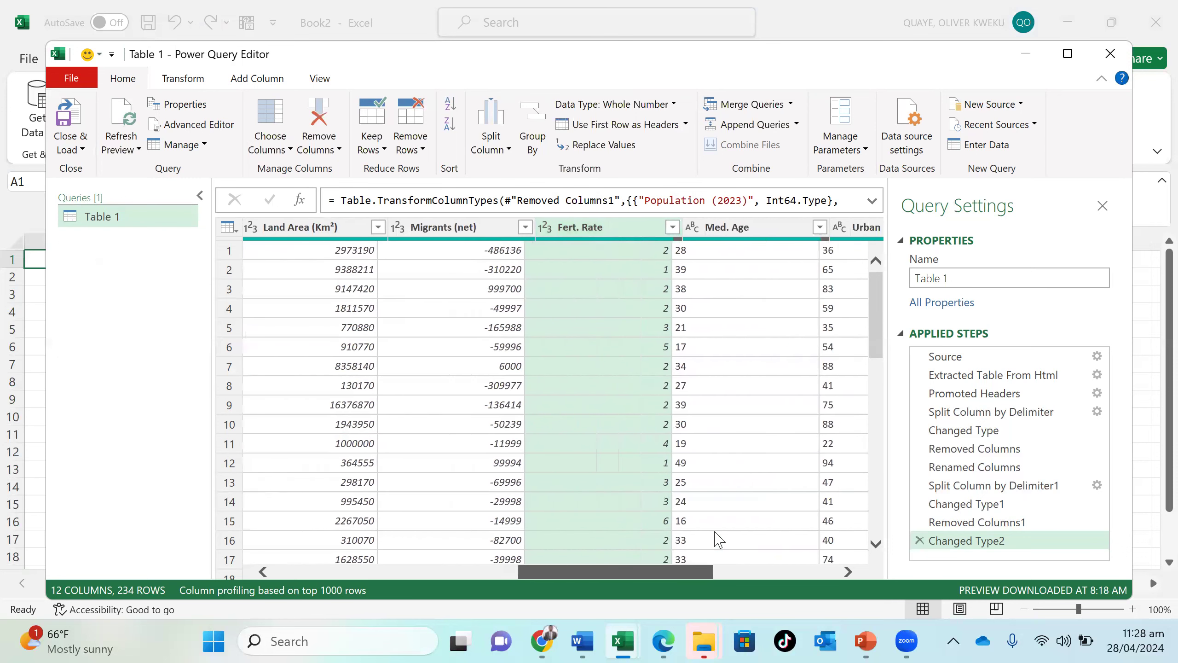
pyautogui.hscroll(9, 718, 538)
pyautogui.hscroll(-5, 717, 539)
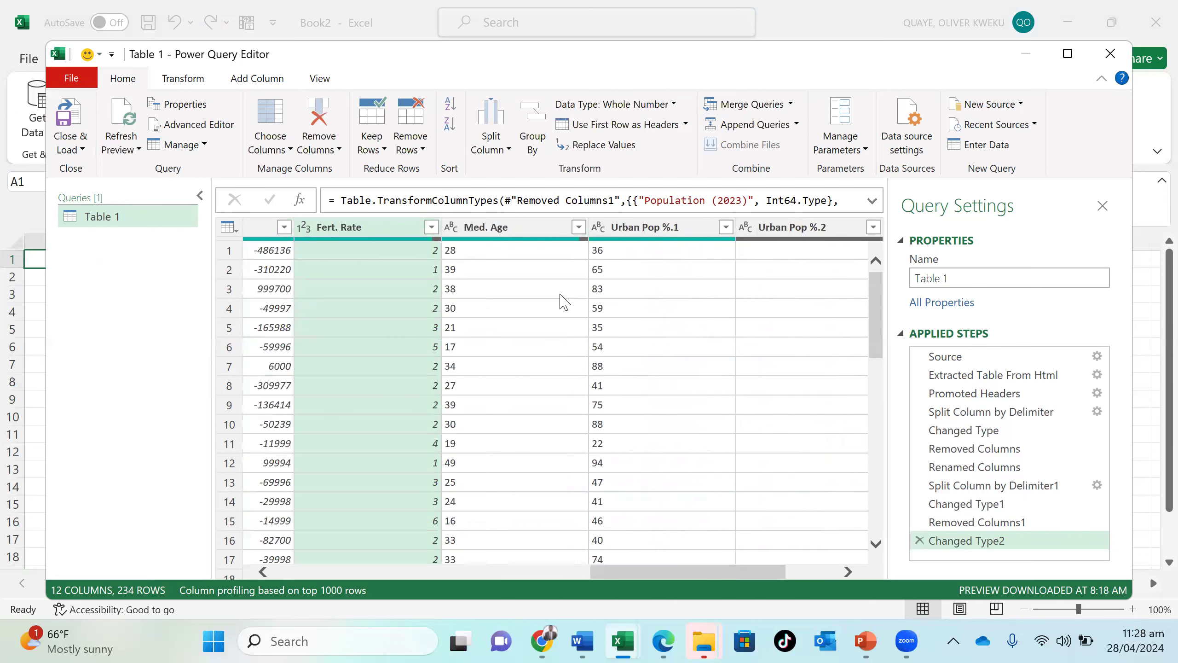
pyautogui.click(497, 232)
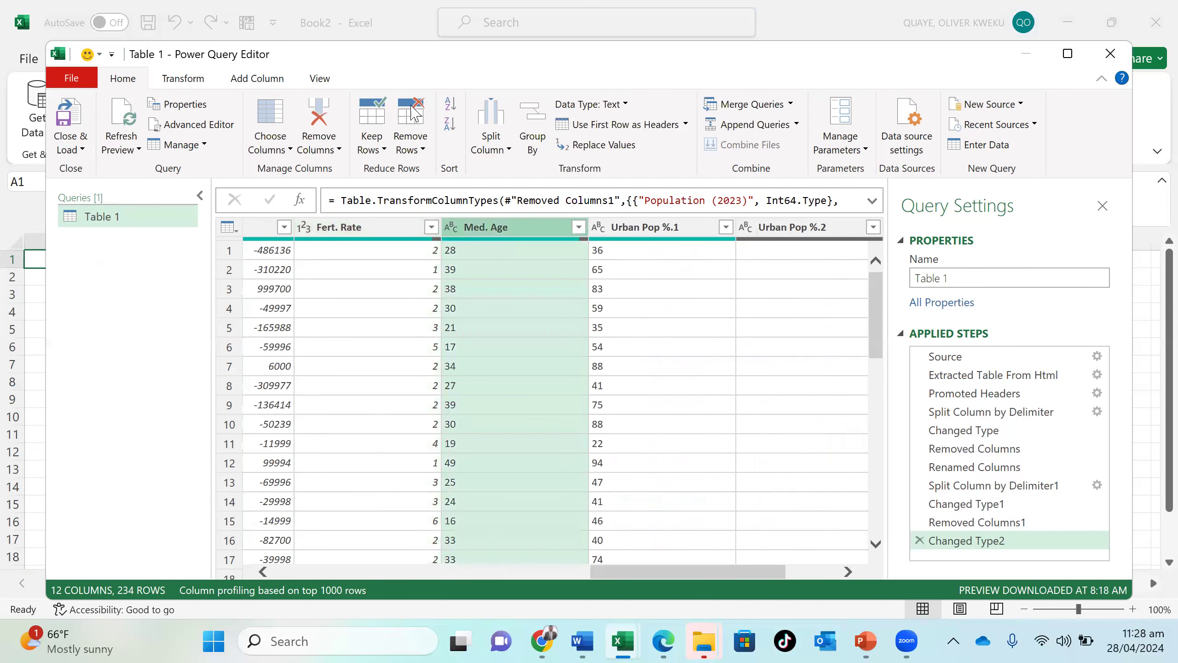
pyautogui.click(624, 104)
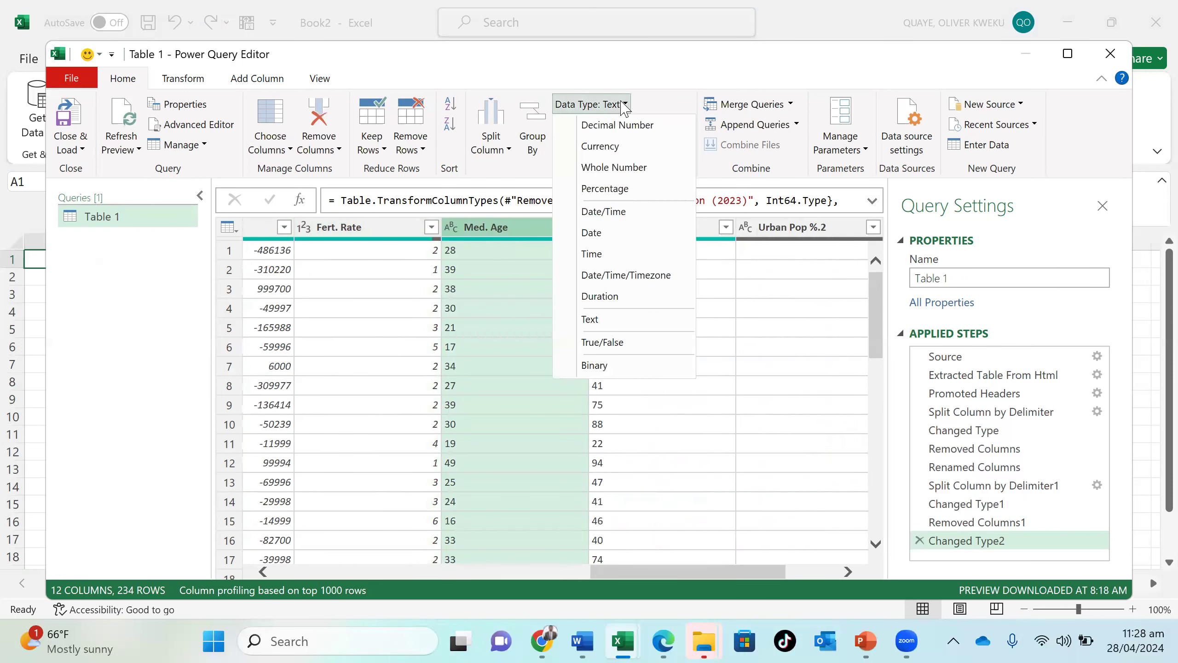
pyautogui.click(614, 167)
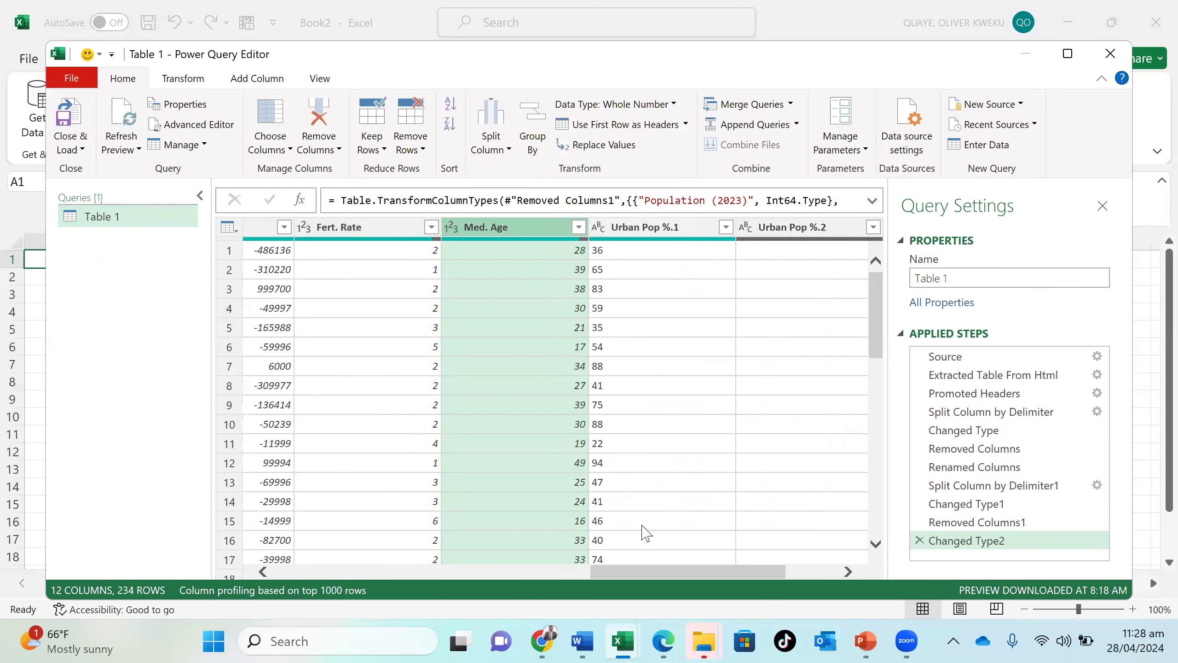
# - Set the data type of the Urban Pop %.1 column to Whole Number
pyautogui.hscroll(3, 645, 533)
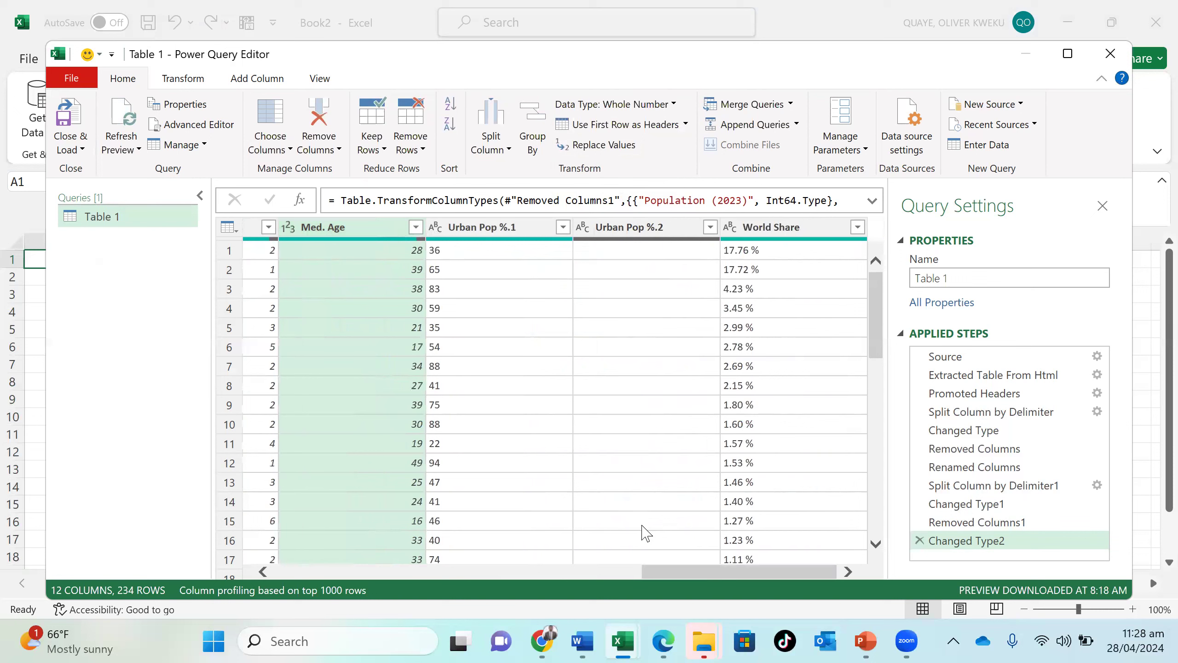
pyautogui.click(537, 229)
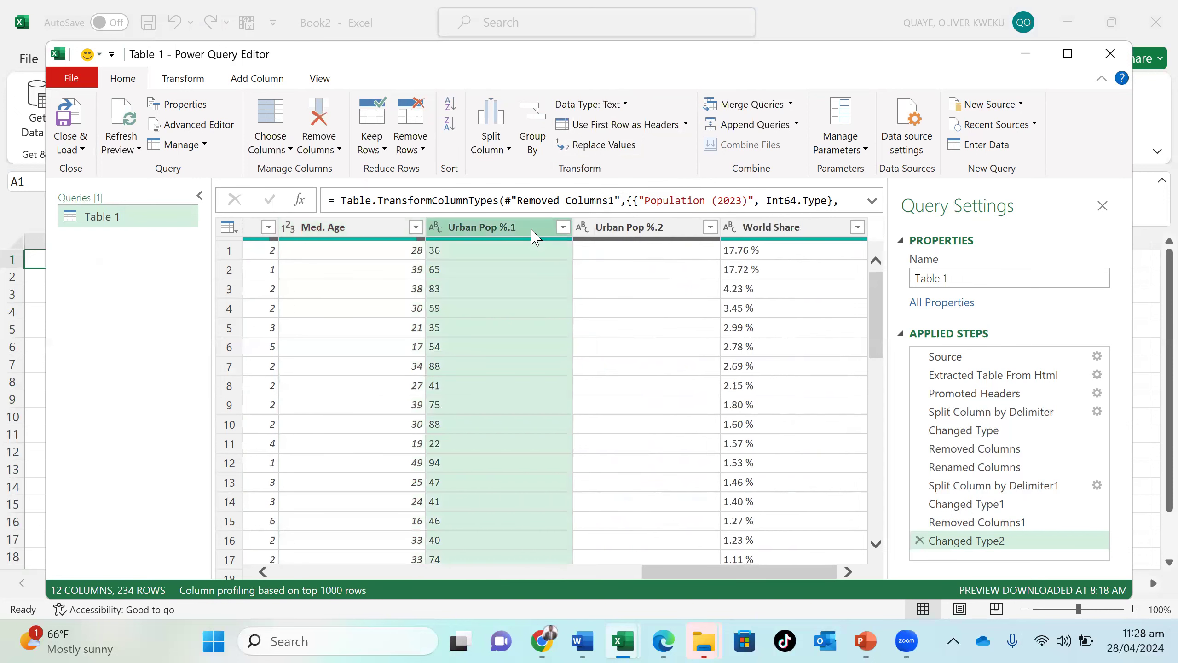
pyautogui.click(587, 105)
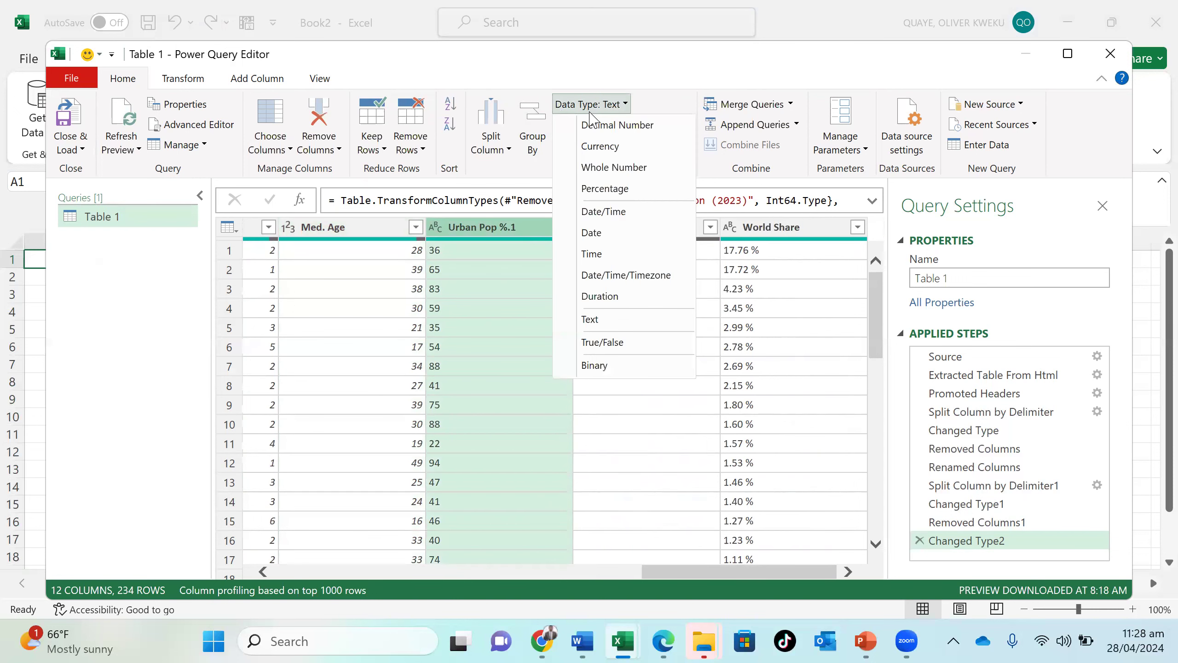
pyautogui.click(613, 168)
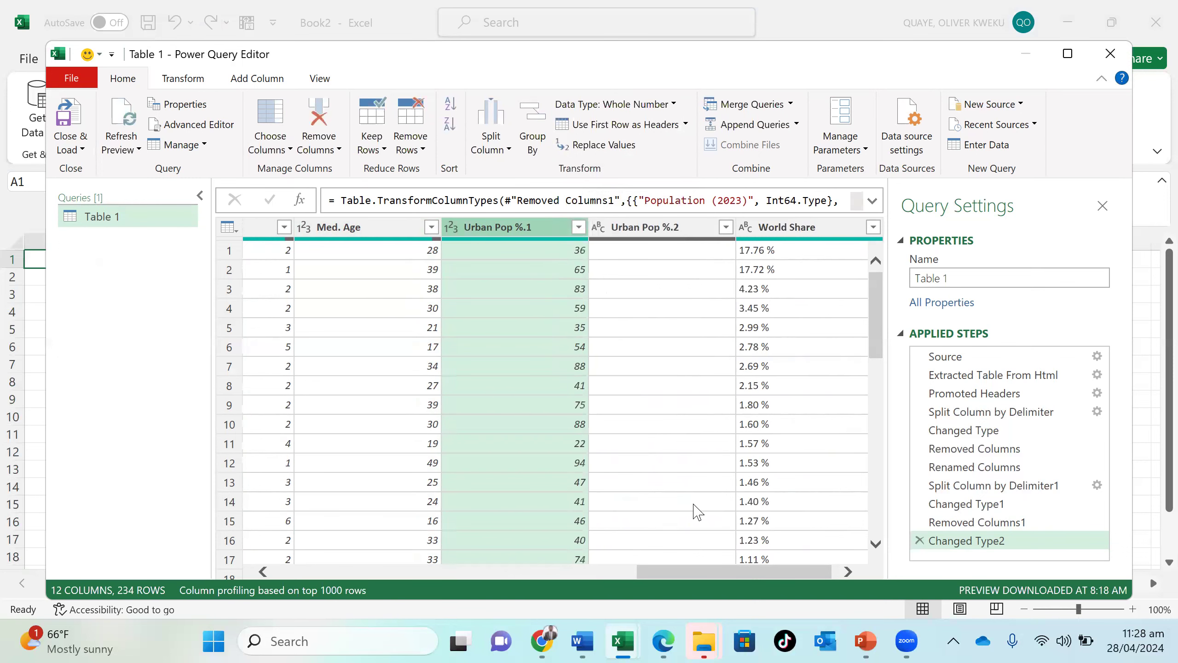
# - Remove the empty Urban Pop %.2 column from the table
pyautogui.click(709, 227)
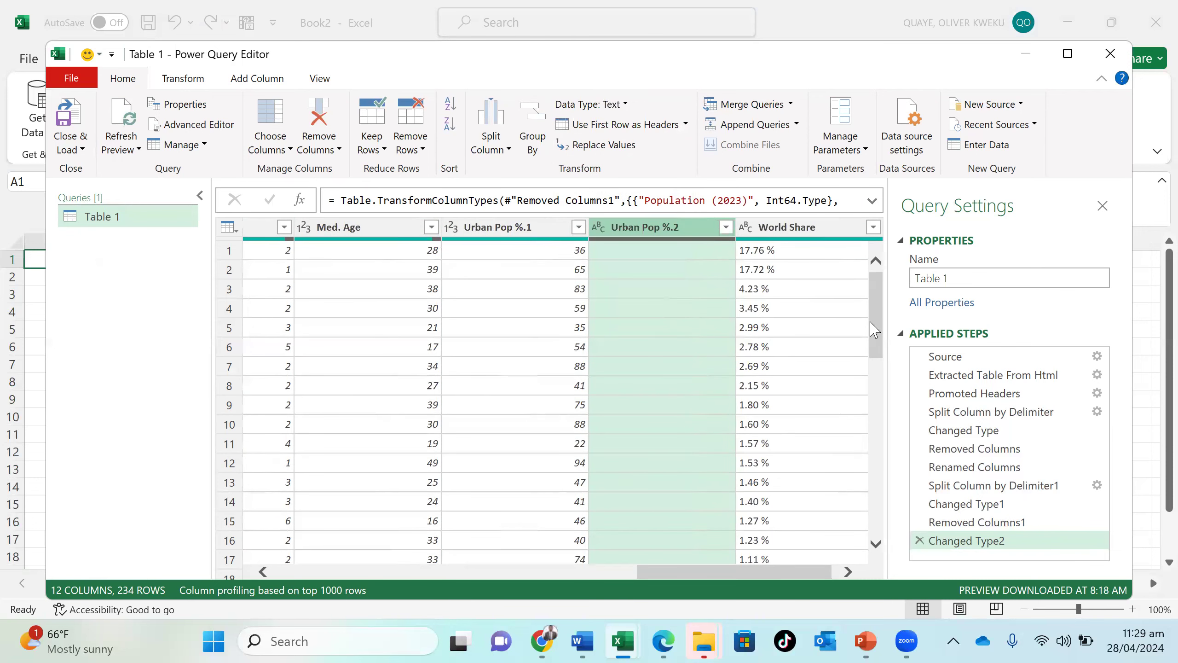
pyautogui.moveTo(874, 329)
pyautogui.mouseDown()
pyautogui.moveTo(876, 540)
pyautogui.moveTo(887, 325)
pyautogui.mouseUp()
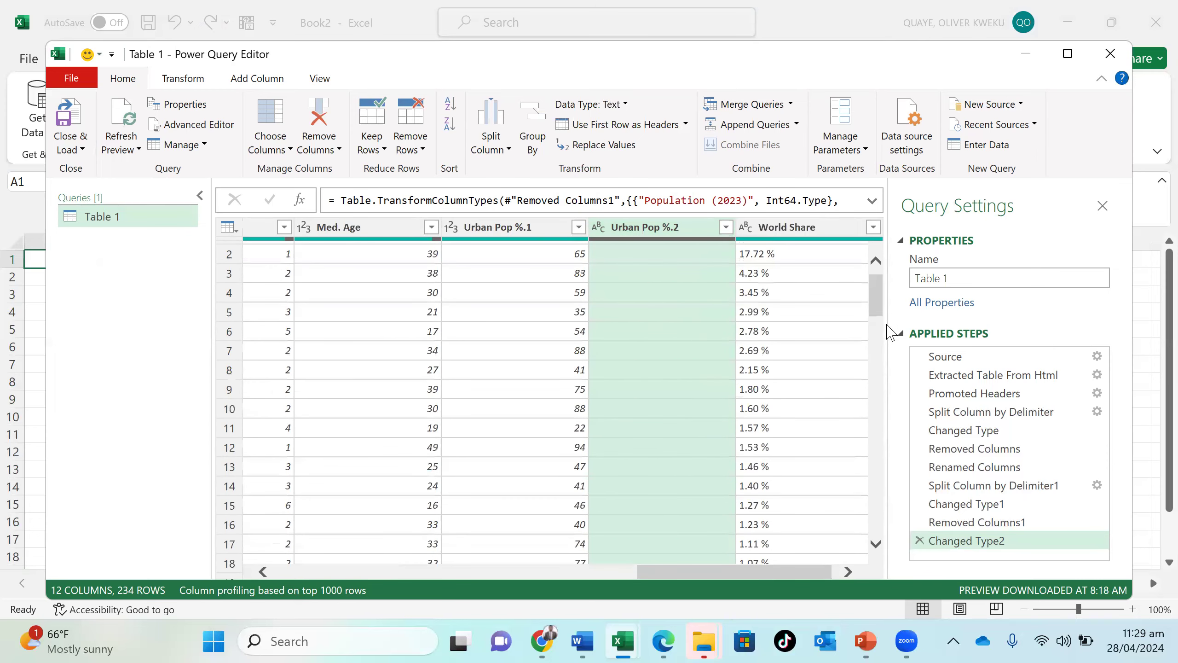
pyautogui.rightClick(703, 227)
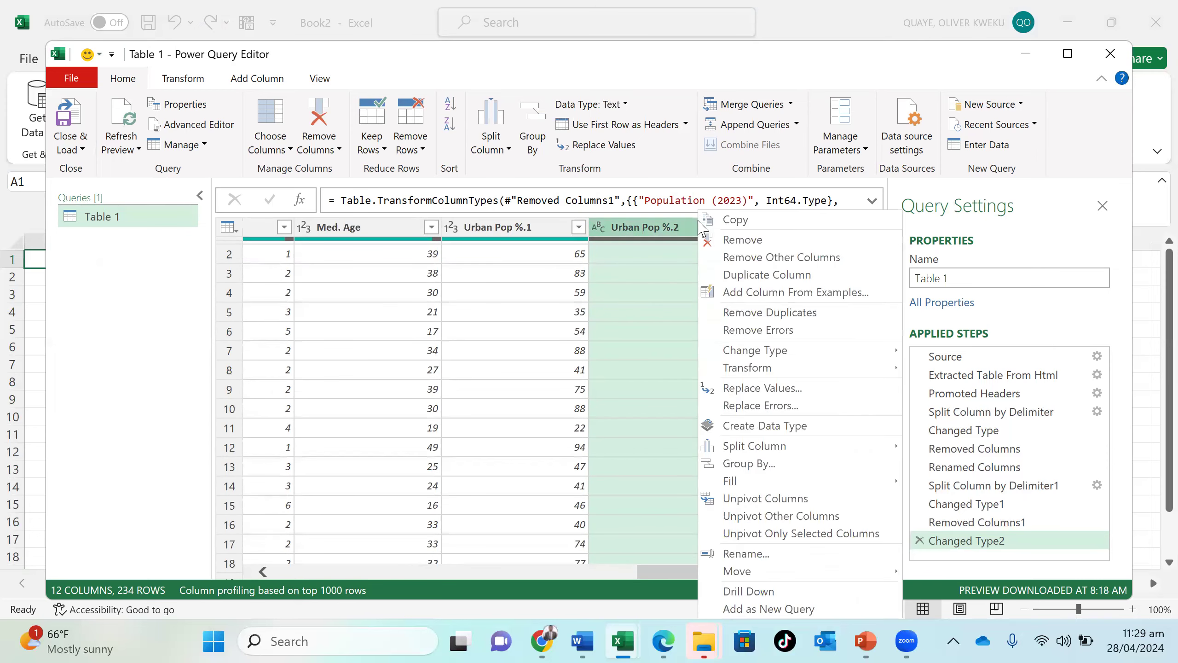
pyautogui.click(726, 240)
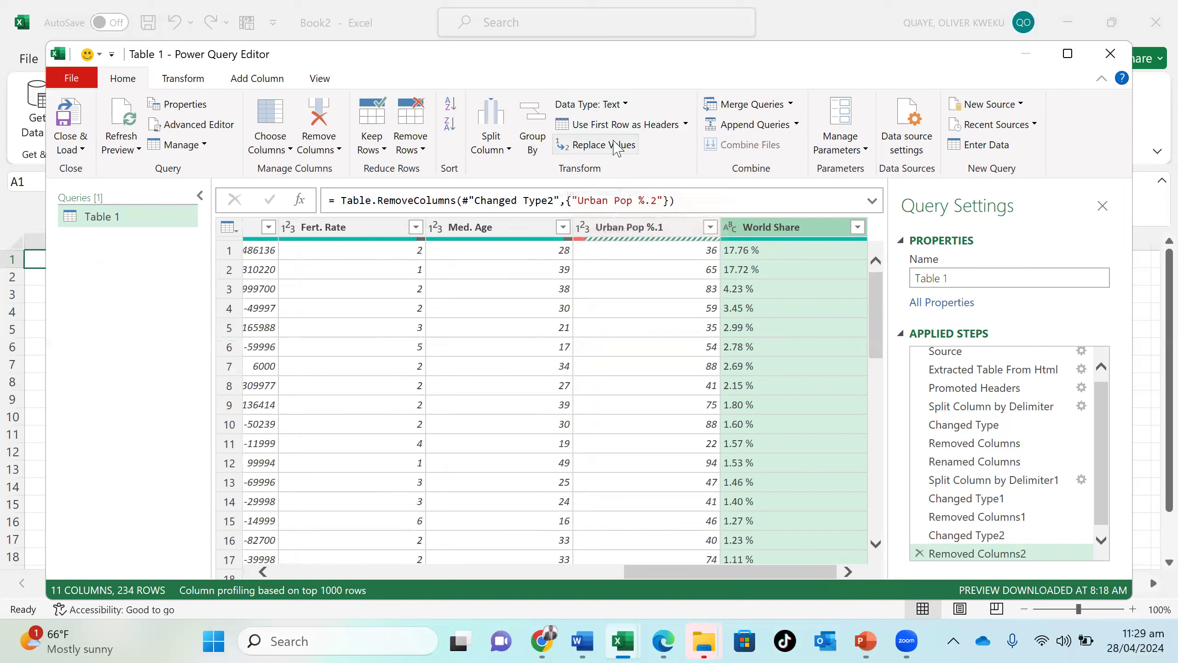
# - Set the data type of the World Share column to Percentage
pyautogui.click(626, 105)
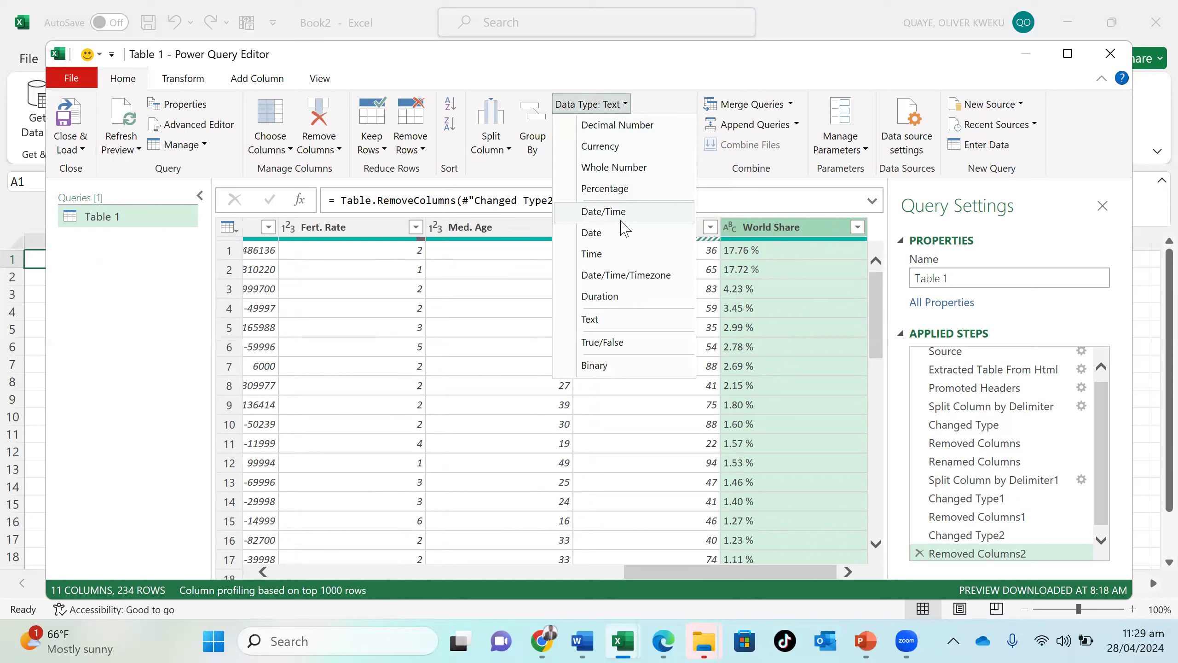
pyautogui.click(626, 189)
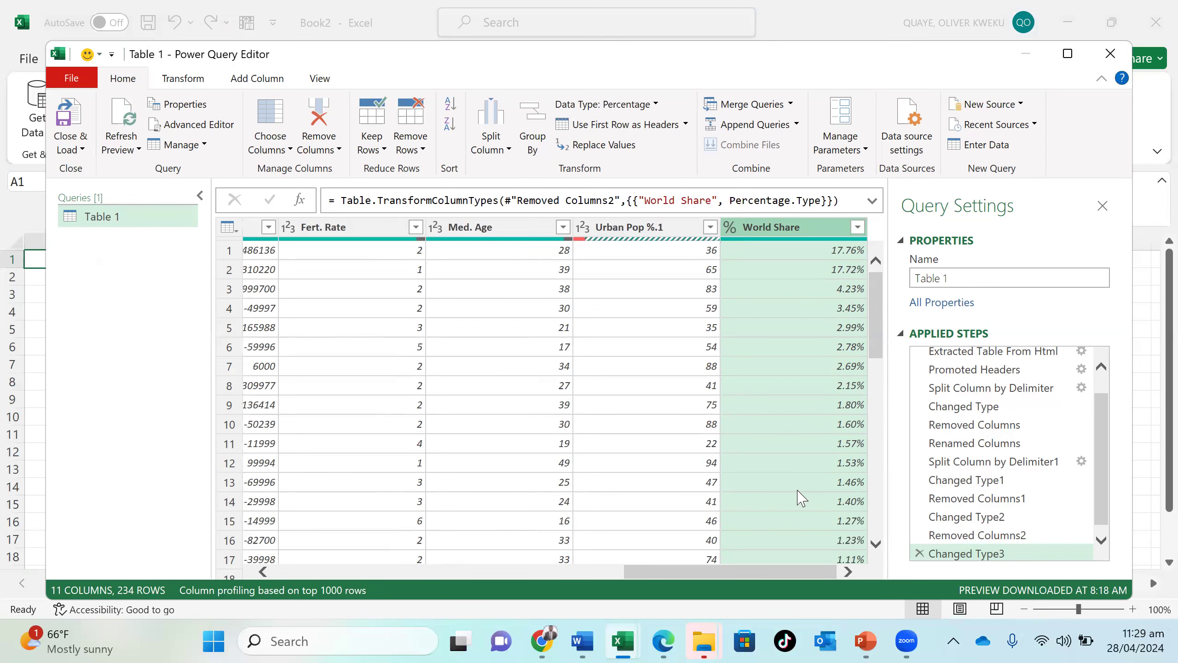
pyautogui.scroll(-3, 802, 496)
pyautogui.scroll(-4, 802, 496)
pyautogui.scroll(7, 595, 507)
# - Close the query editor, load the cleaned table into a new worksheet, and close the Queries & Connections pane
pyautogui.click(85, 152)
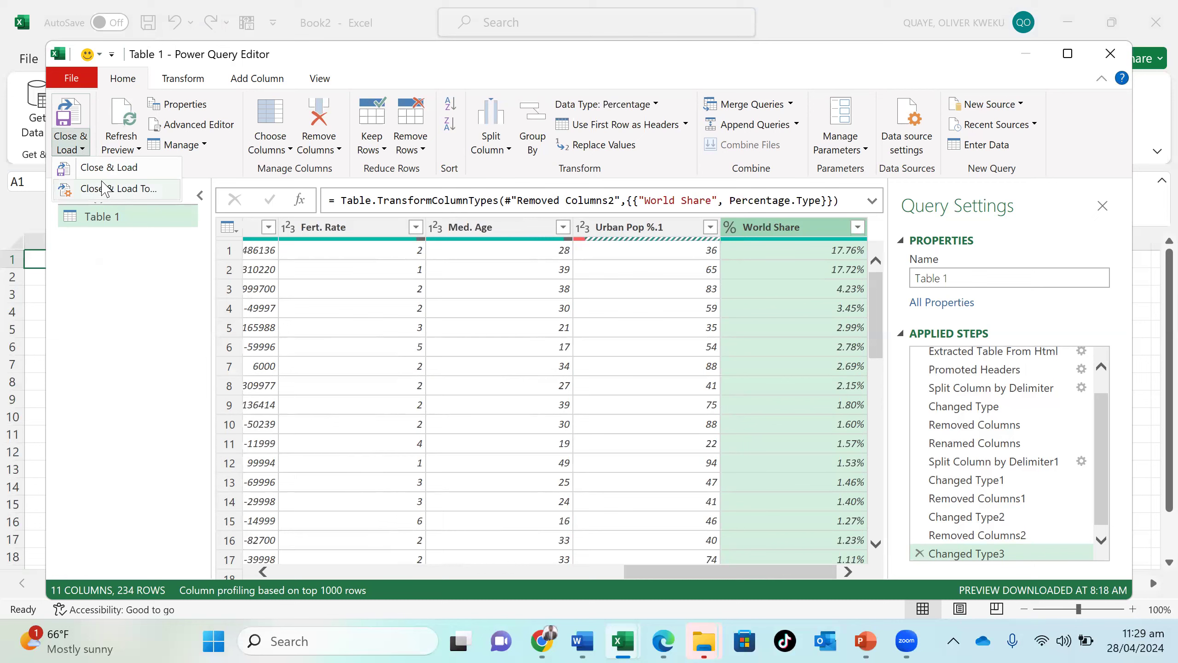
pyautogui.click(108, 167)
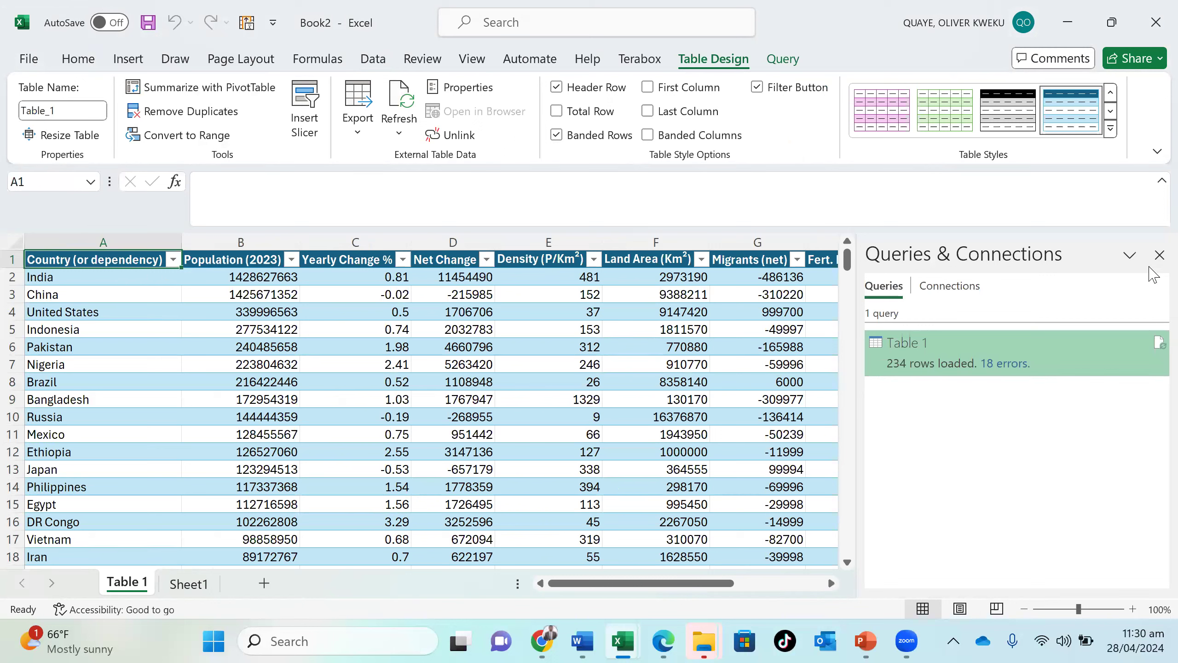
pyautogui.click(1159, 256)
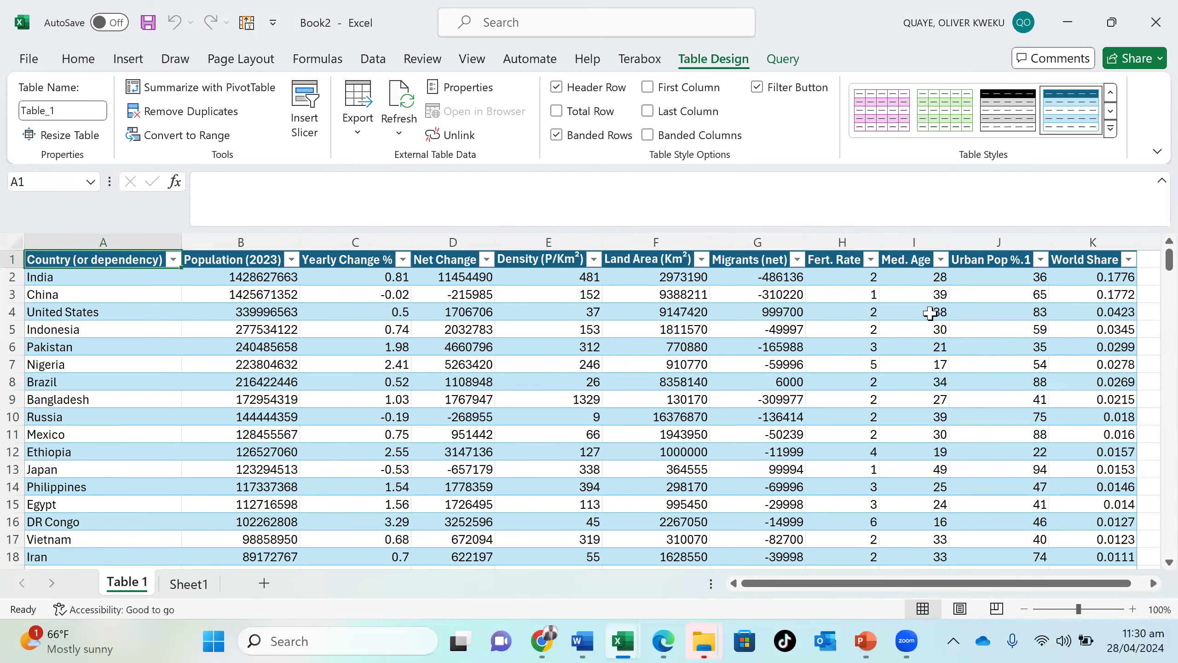
pyautogui.click(909, 320)
pyautogui.scroll(-20, 910, 320)
pyautogui.click(909, 320)
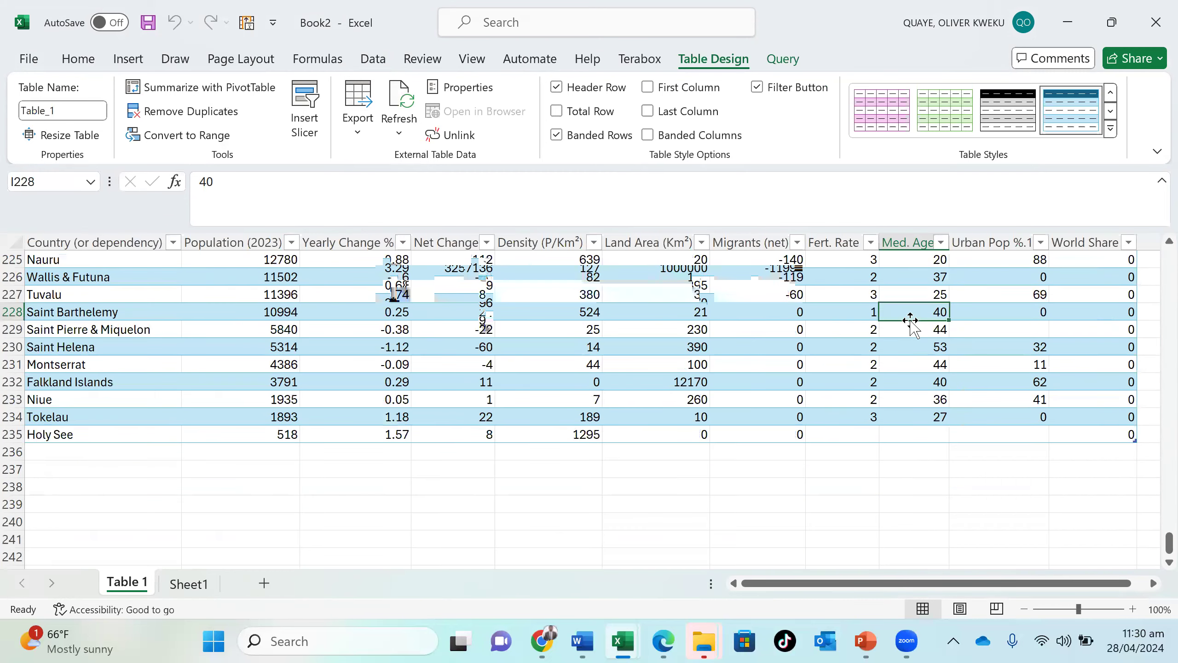
pyautogui.scroll(20, 911, 321)
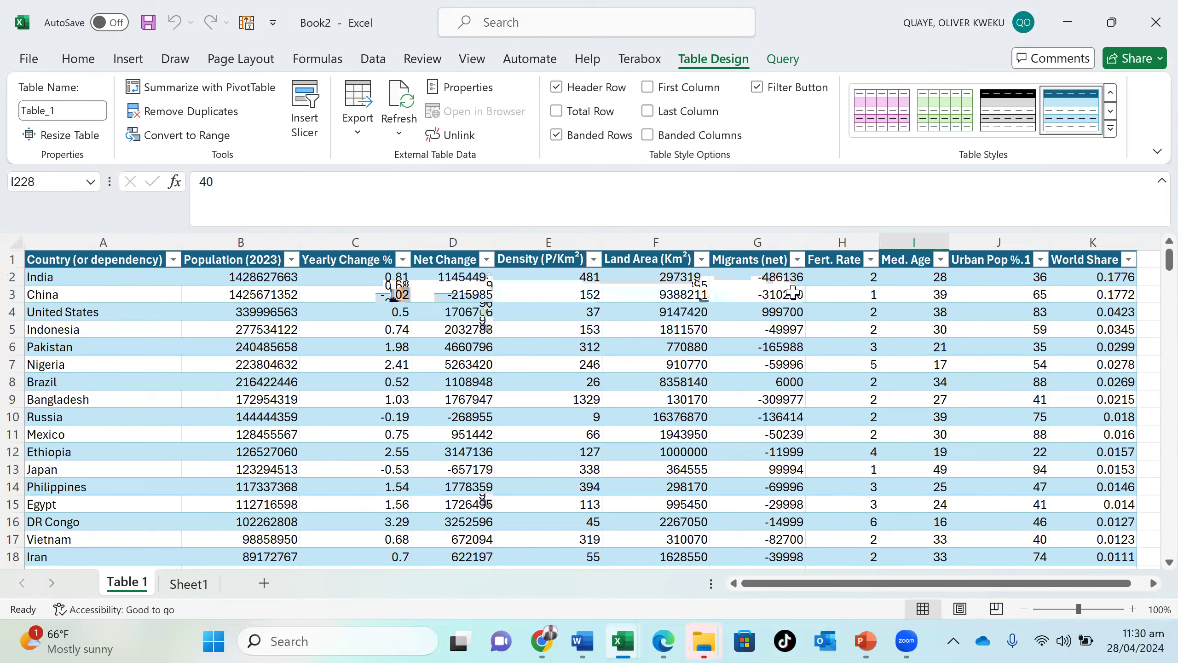
# - Inspect the rows with load errors in the Table 1 query, then discard the generated error query and return to the full table
pyautogui.click(374, 59)
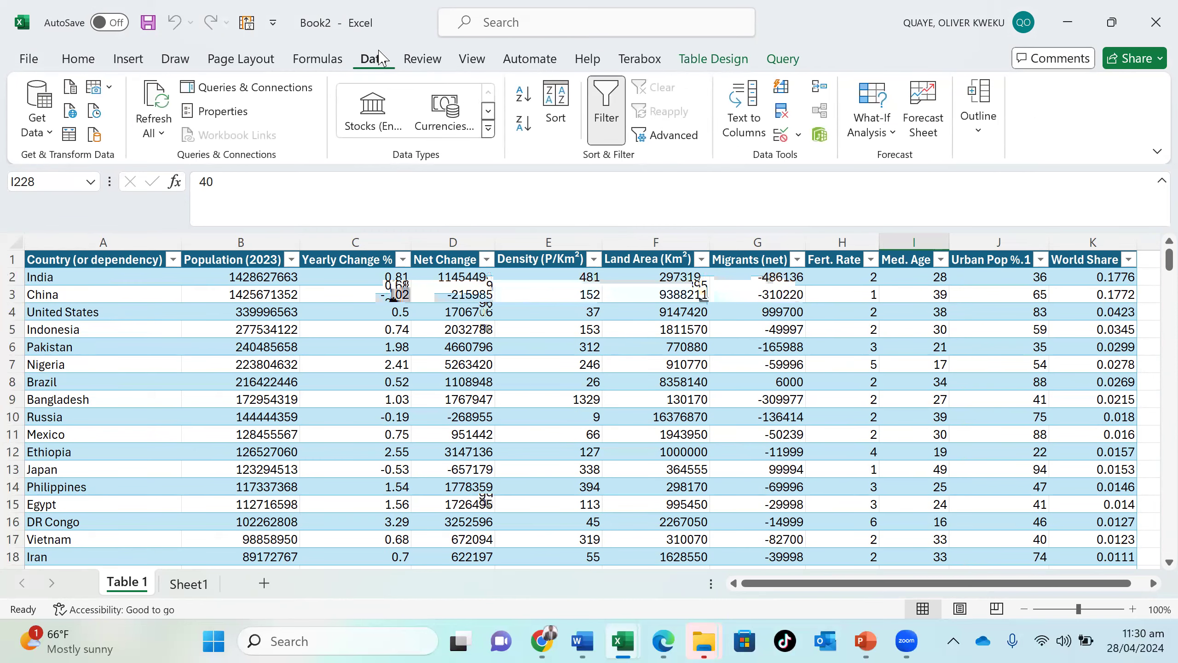
pyautogui.click(239, 88)
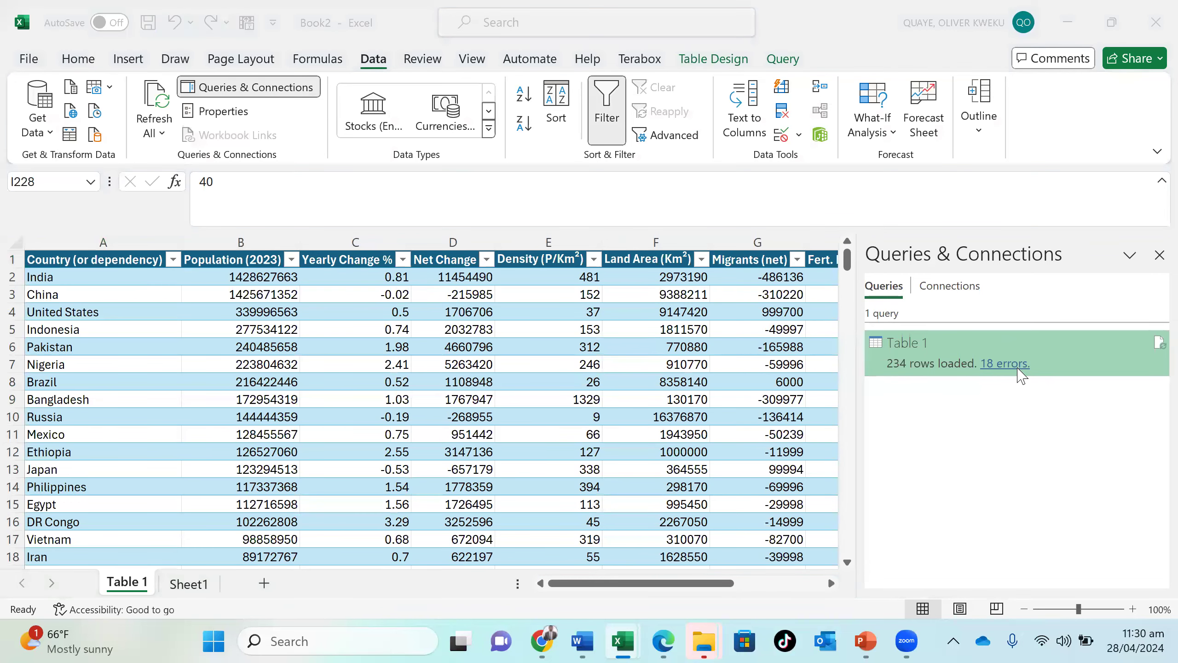
pyautogui.click(1016, 366)
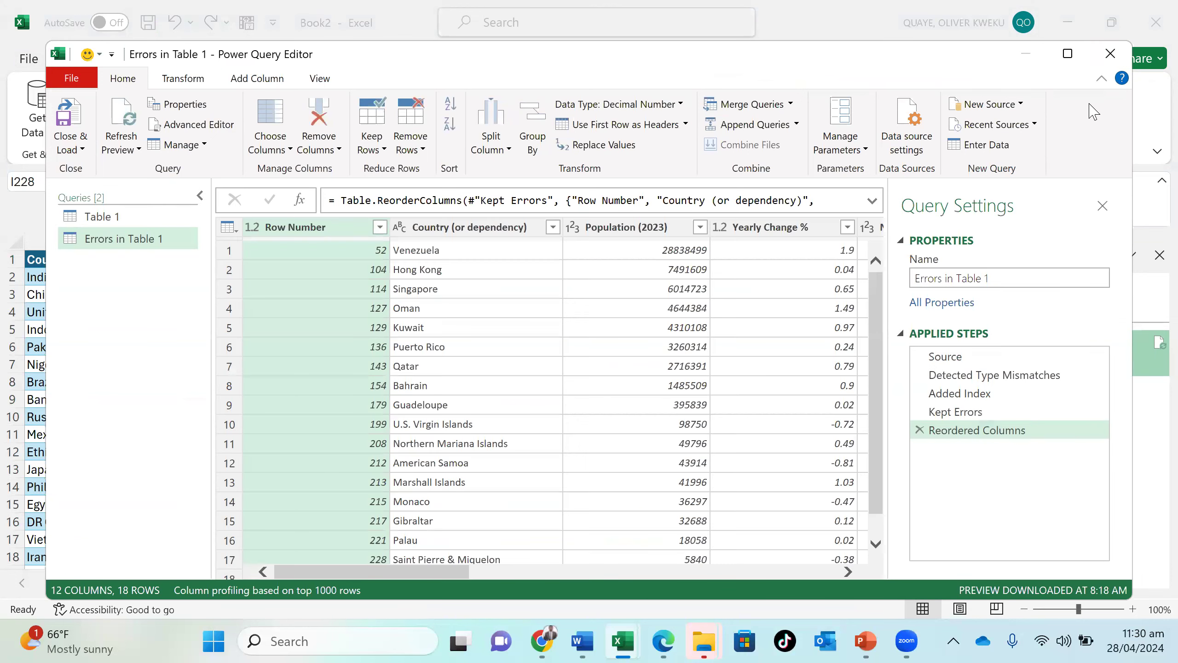
pyautogui.click(1111, 54)
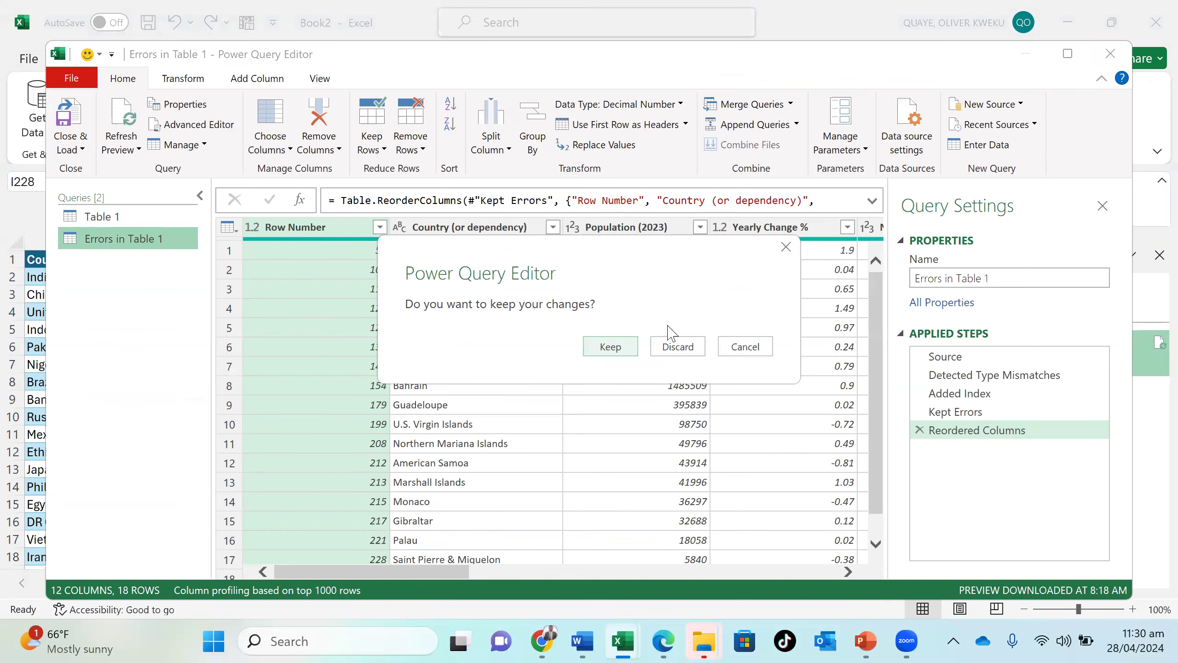
pyautogui.click(678, 347)
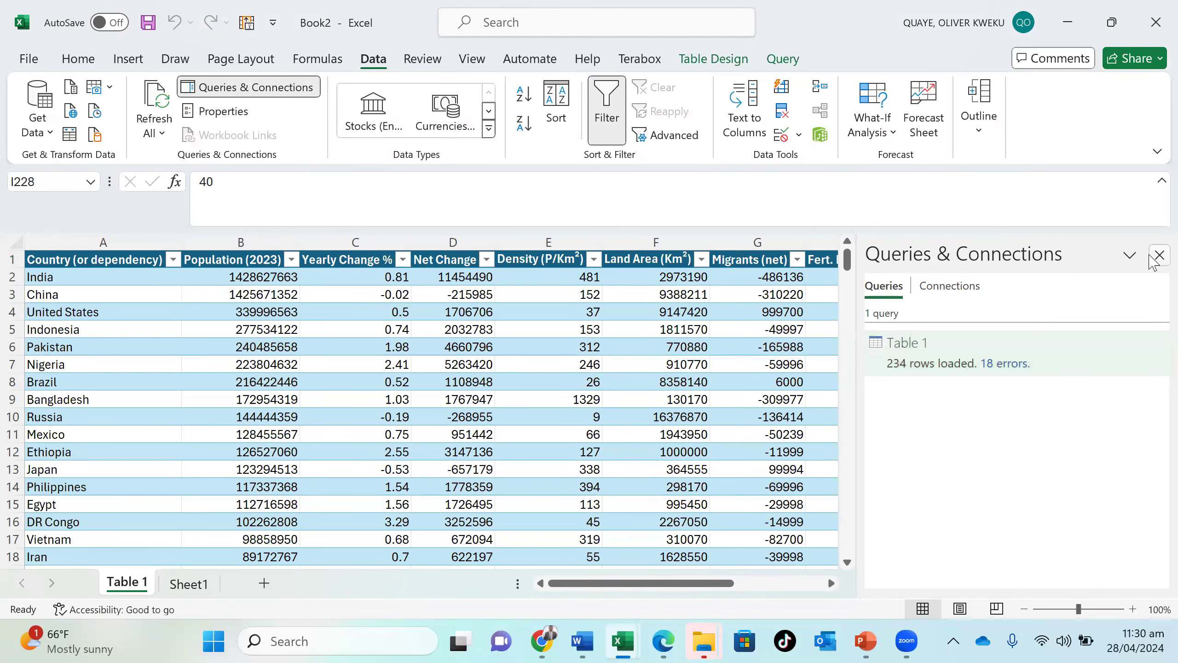
pyautogui.click(1159, 256)
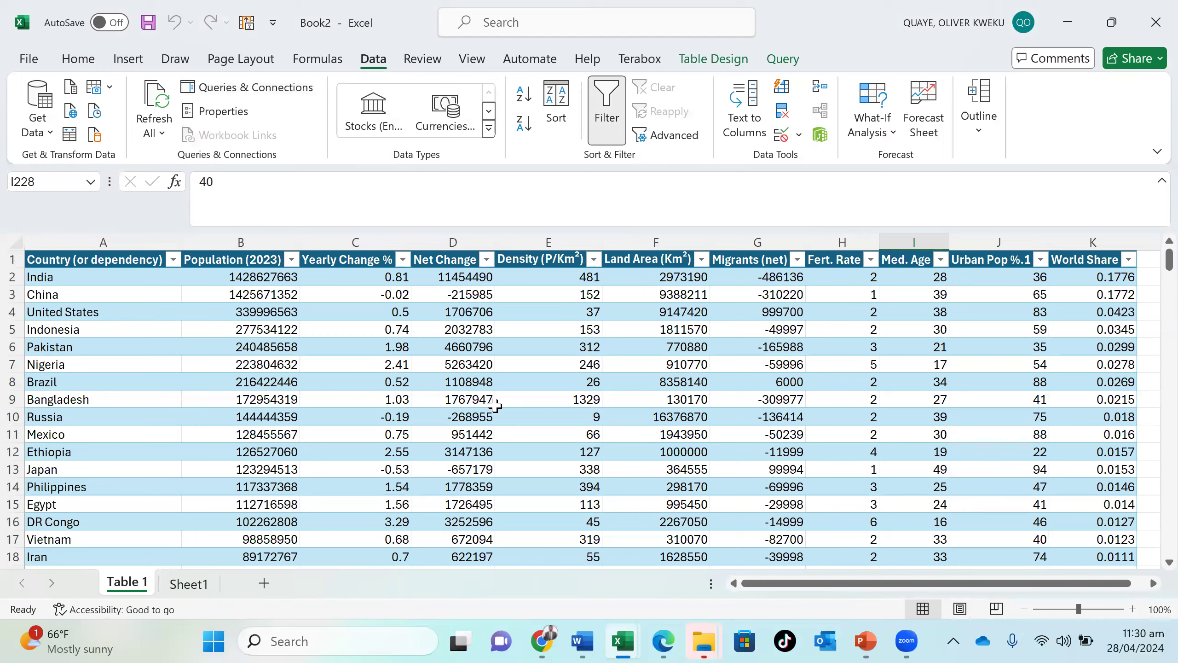
pyautogui.hscroll(2, 495, 405)
pyautogui.hscroll(-2, 495, 405)
pyautogui.scroll(-20, 302, 461)
pyautogui.scroll(20, 302, 461)
# - Start saving the workbook under a new name and choose the POWER QUERY folder on the Desktop as its location
pyautogui.click(39, 59)
pyautogui.click(84, 387)
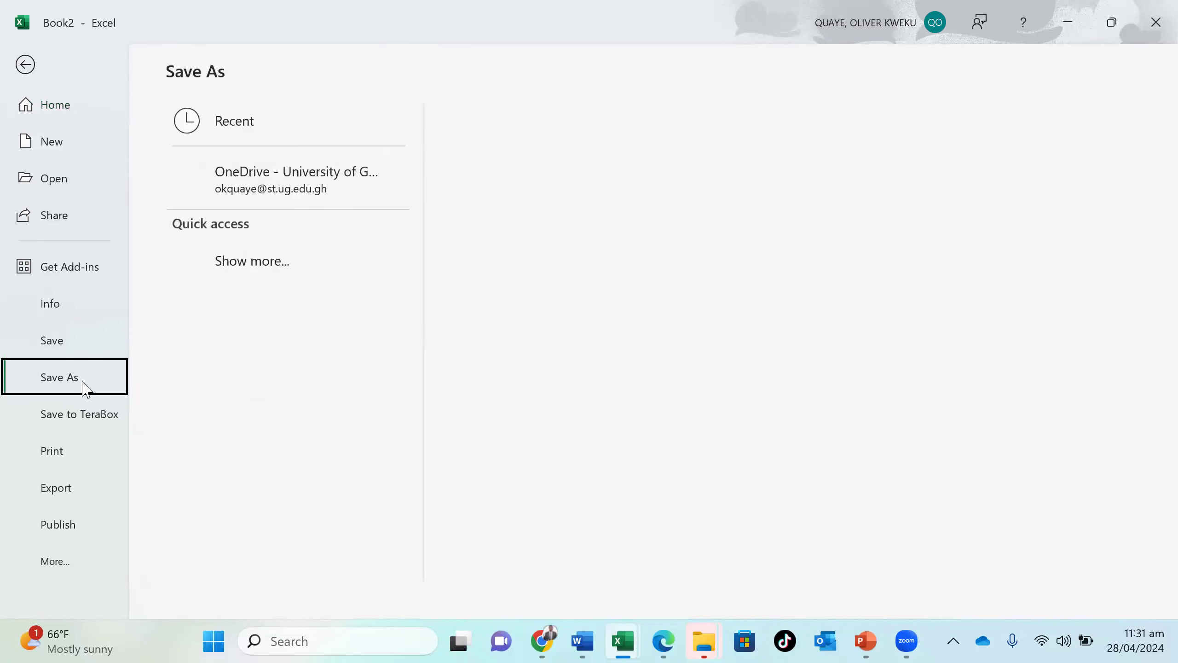
pyautogui.click(323, 539)
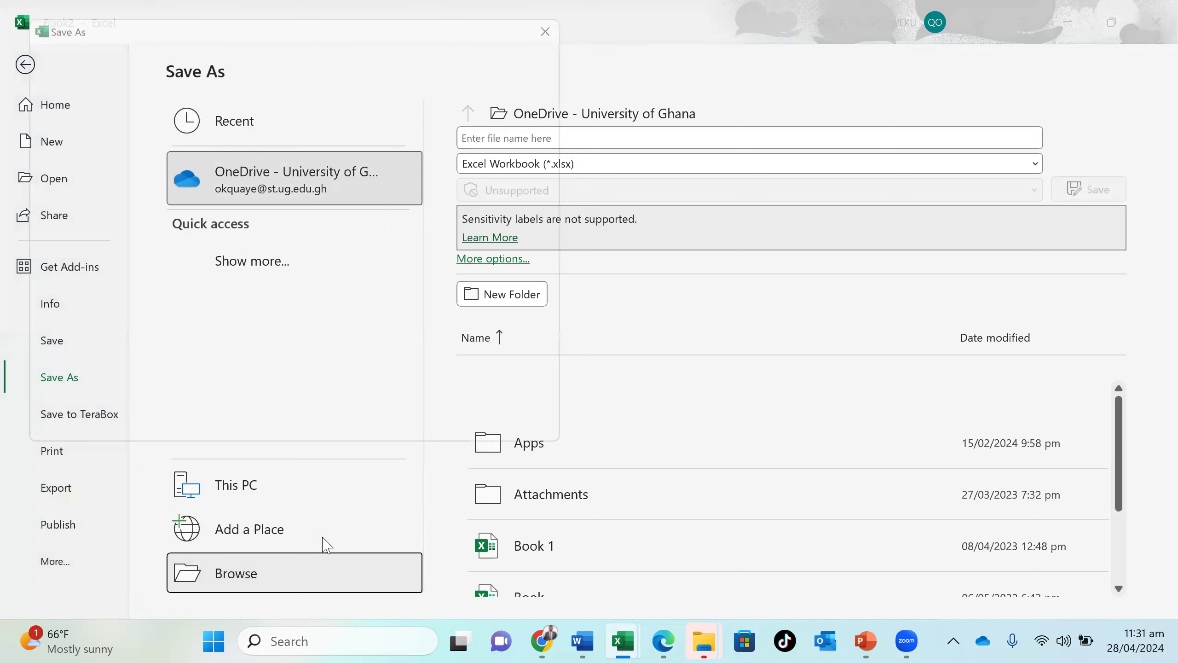
pyautogui.scroll(5, 107, 178)
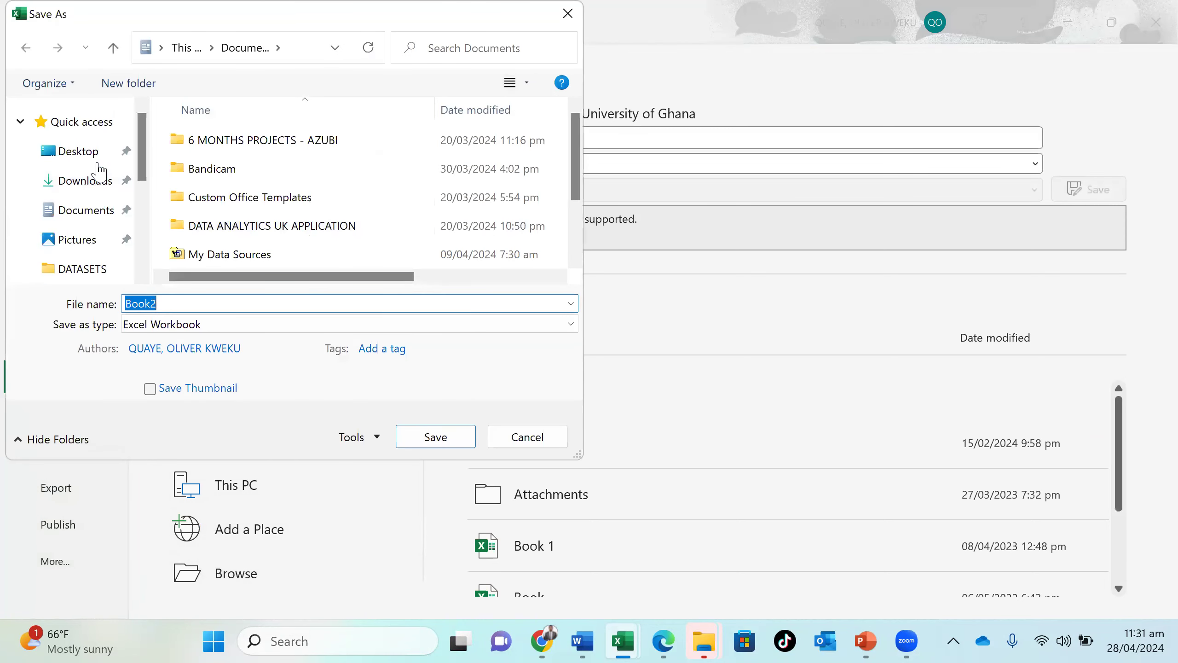
pyautogui.click(84, 153)
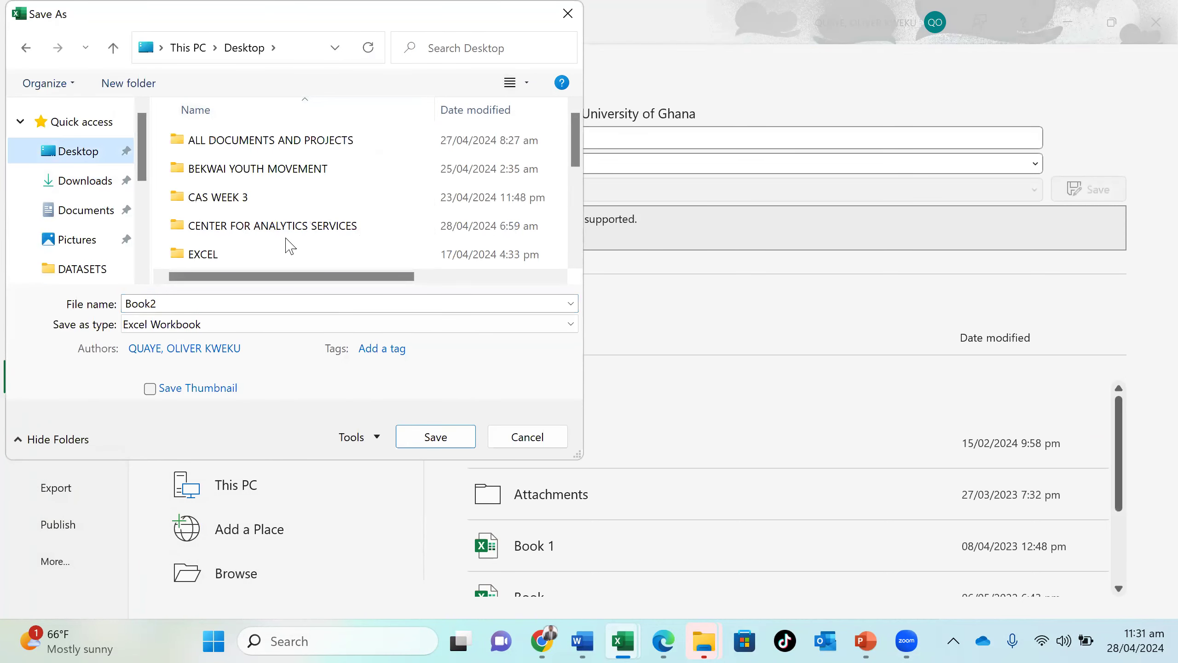
pyautogui.click(294, 229)
pyautogui.scroll(-3, 290, 139)
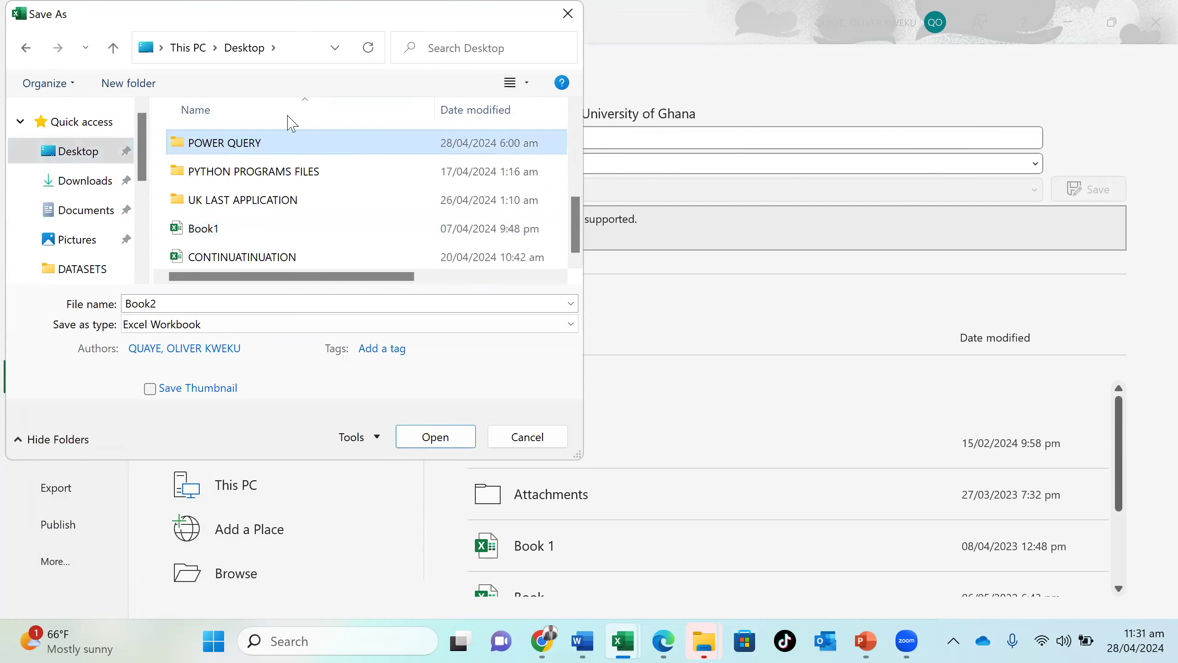
pyautogui.doubleClick(277, 148)
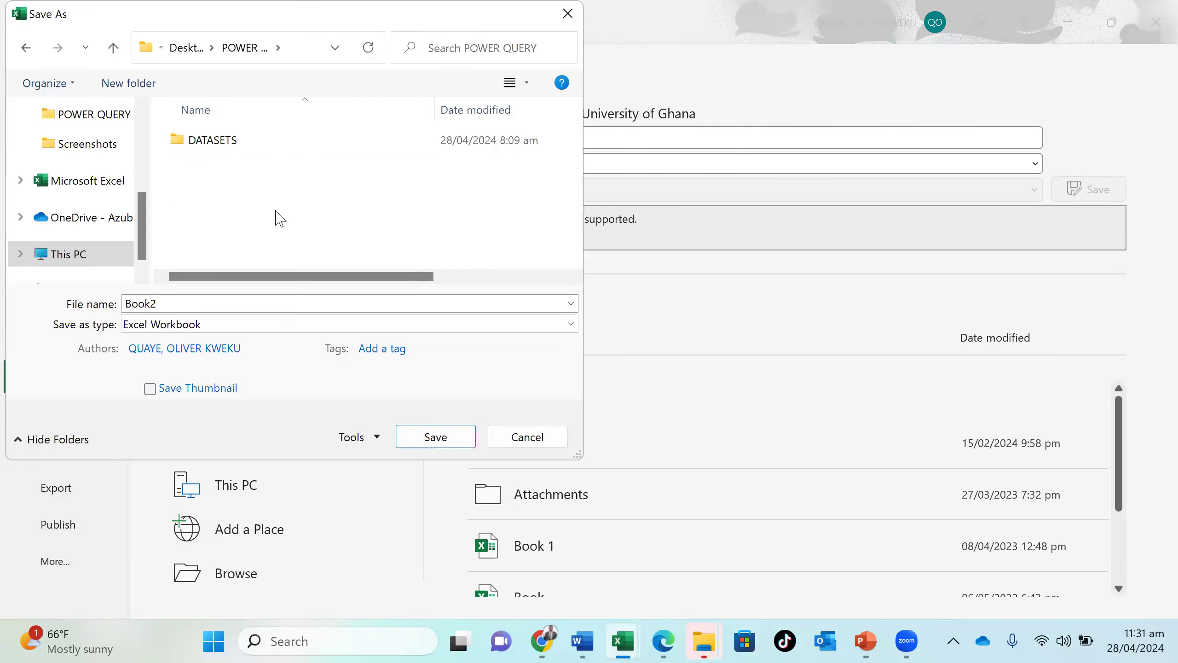
# - Name the workbook WORLD POP 2024 and save it as an Excel Workbook
pyautogui.doubleClick(248, 304)
pyautogui.write('WORLD POP 2024')
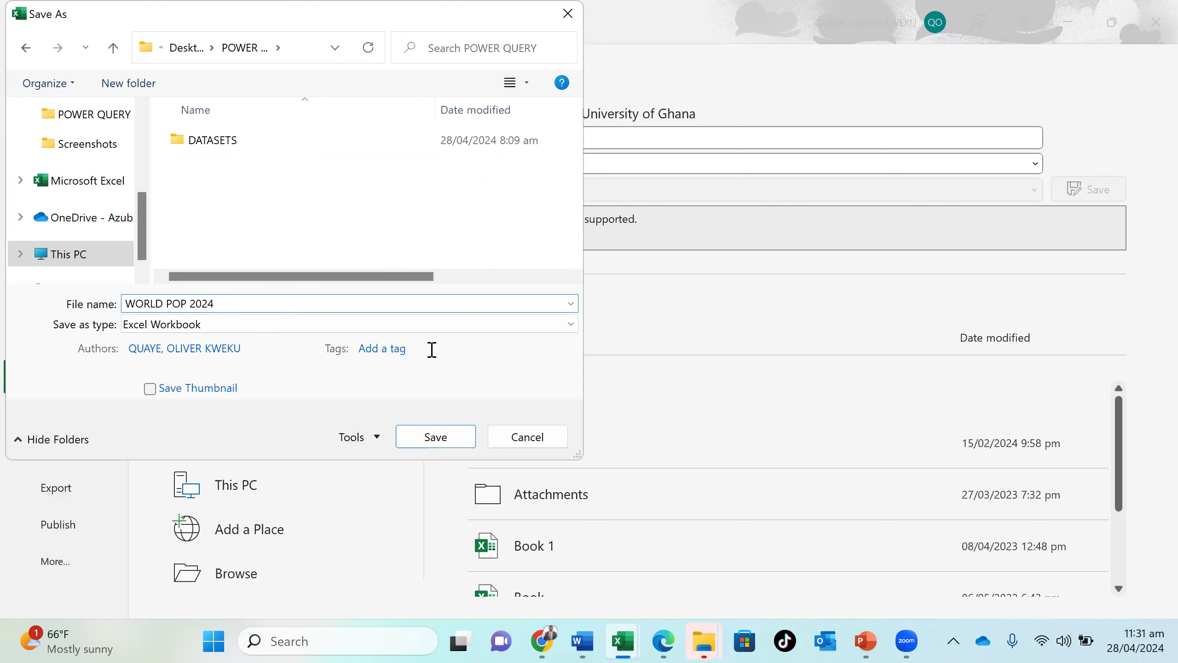
pyautogui.click(457, 440)
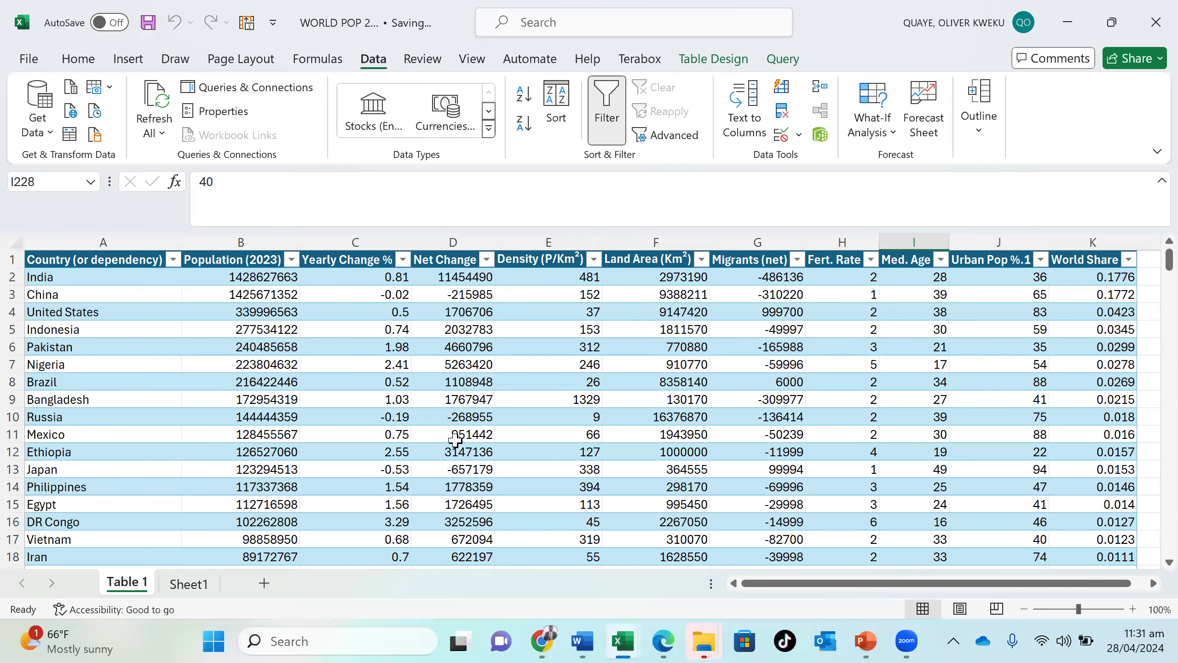
# - From Sheet1, import the annual-enterprise-survey-2021-financial-year-provisional-size-bands-csv.csv file and open its data in the Power Query Editor
pyautogui.click(189, 584)
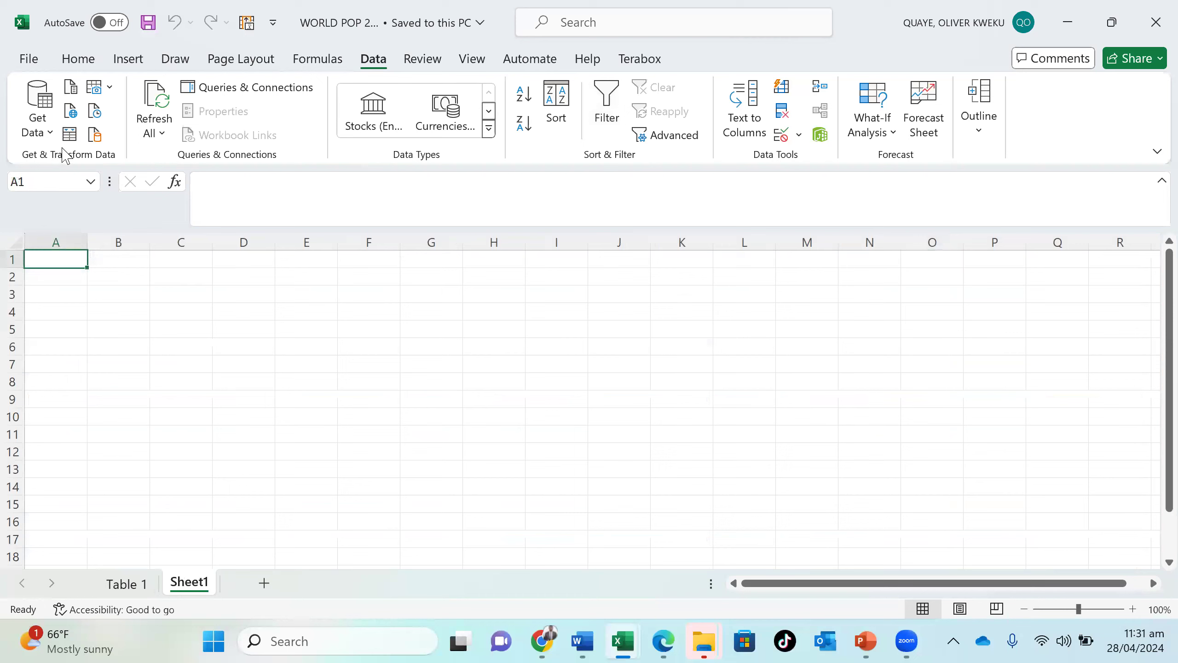
pyautogui.click(52, 134)
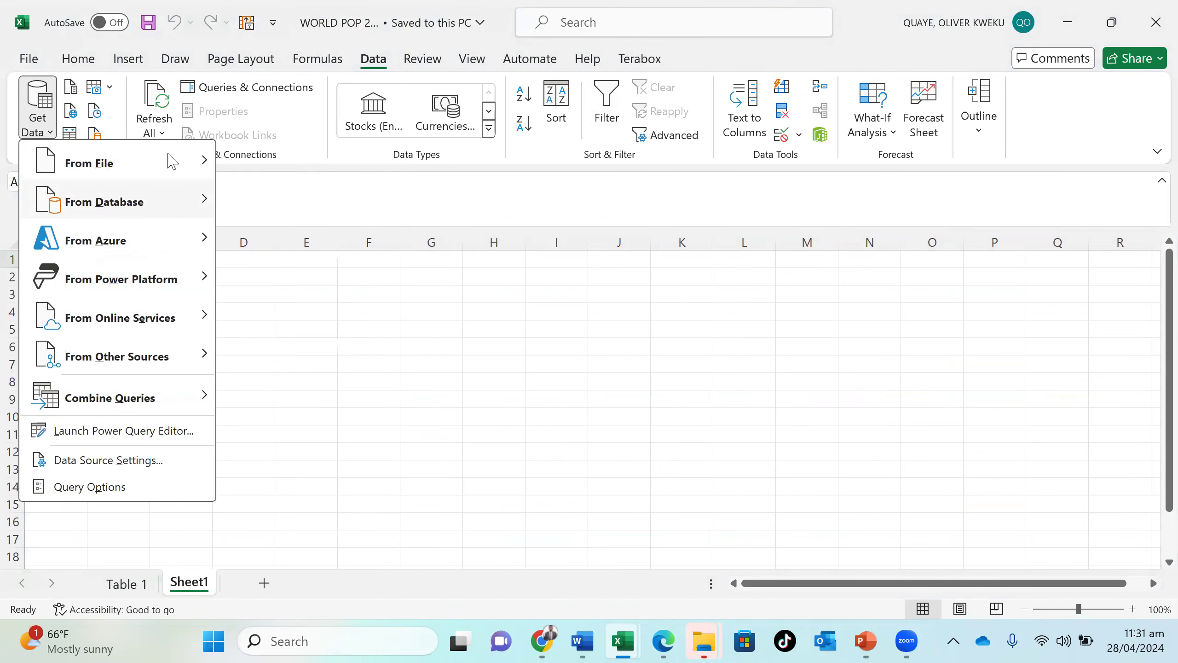
pyautogui.moveTo(173, 157)
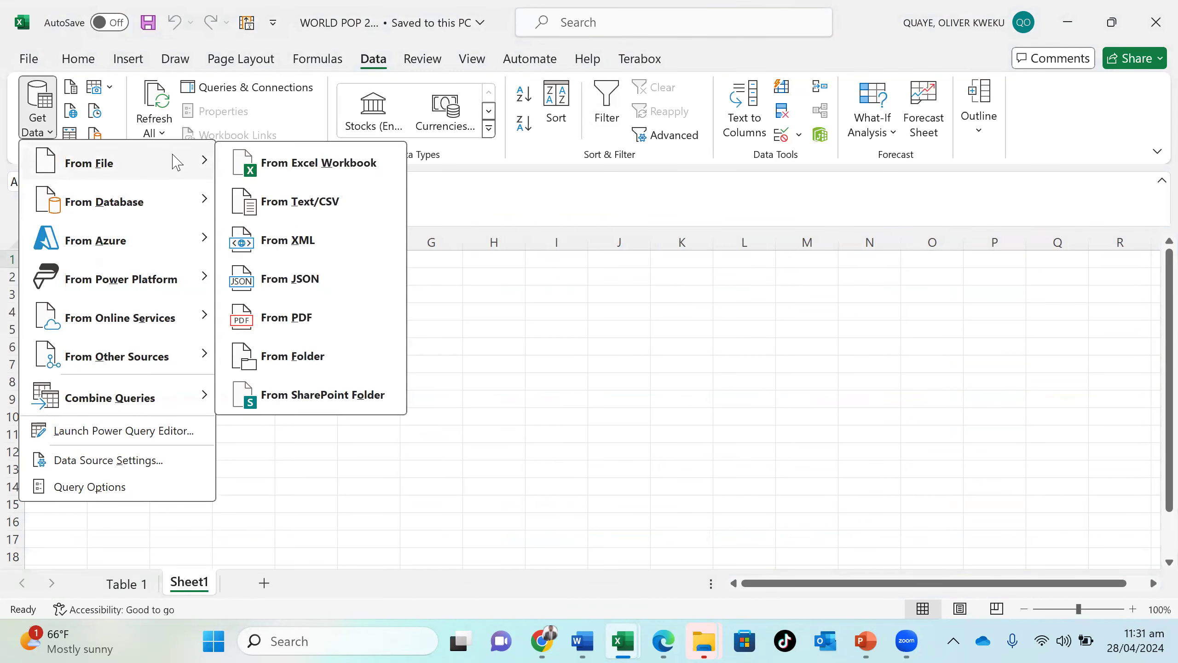
pyautogui.click(240, 200)
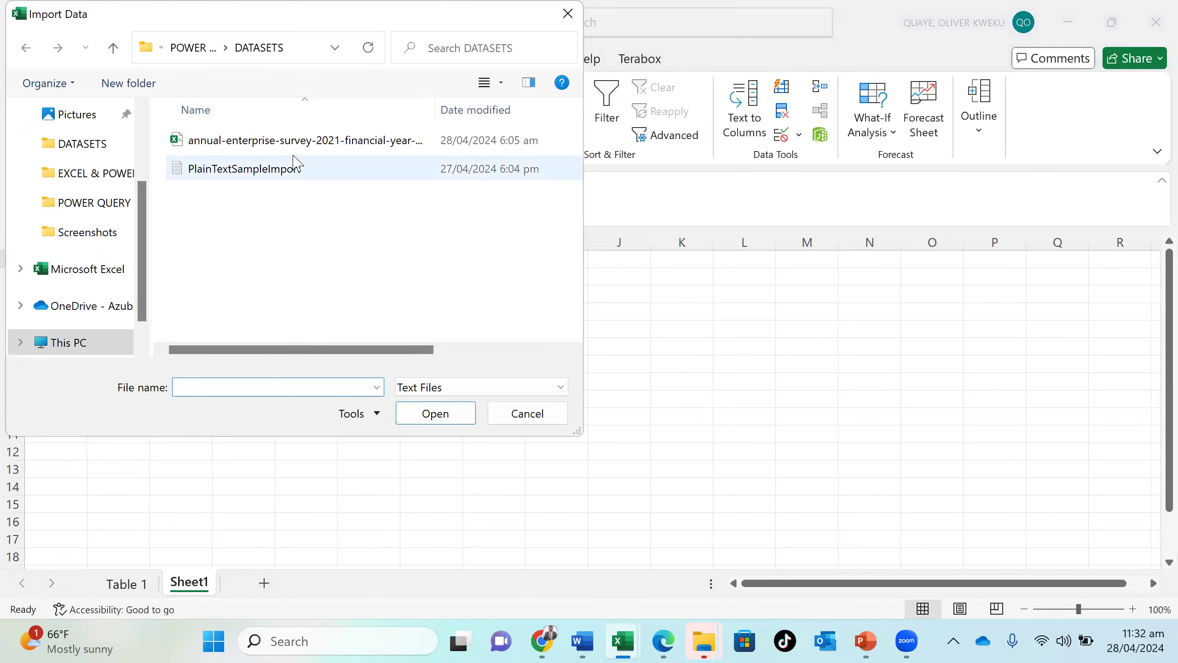
pyautogui.click(303, 144)
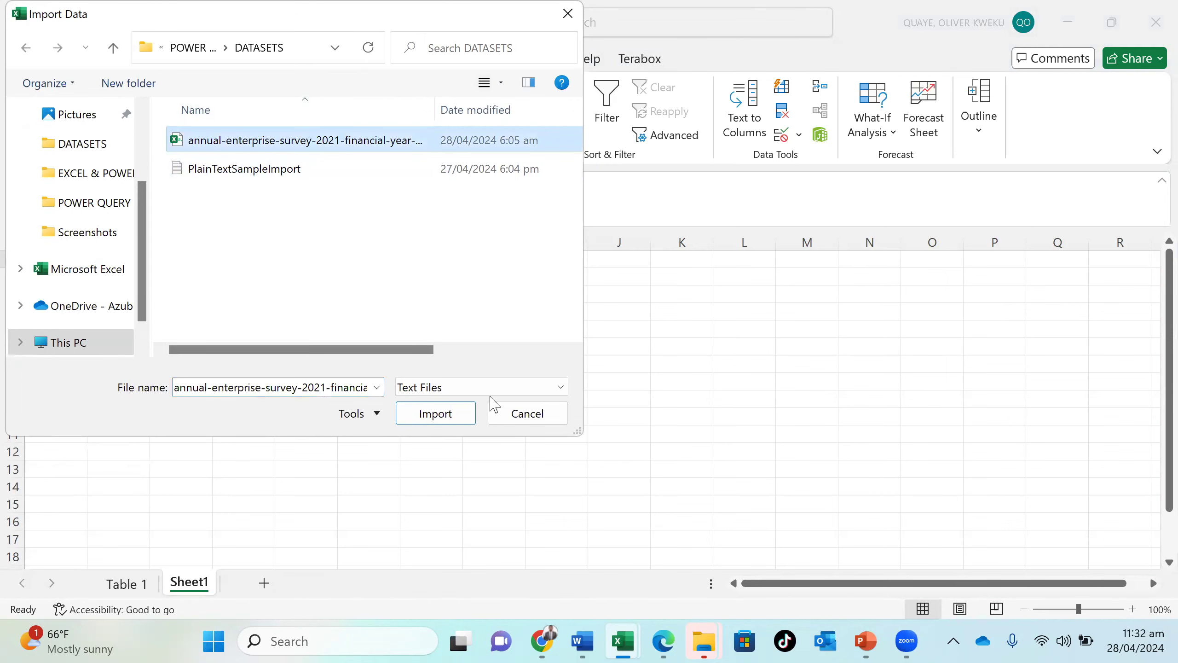
pyautogui.click(455, 421)
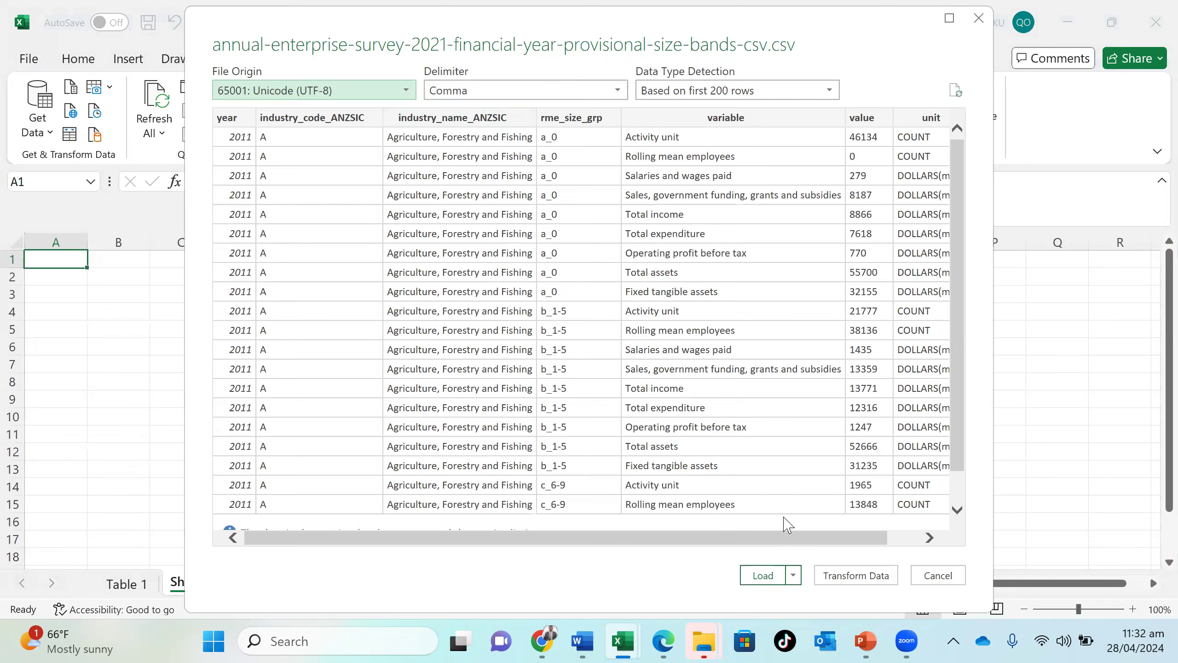
pyautogui.press('Escape')
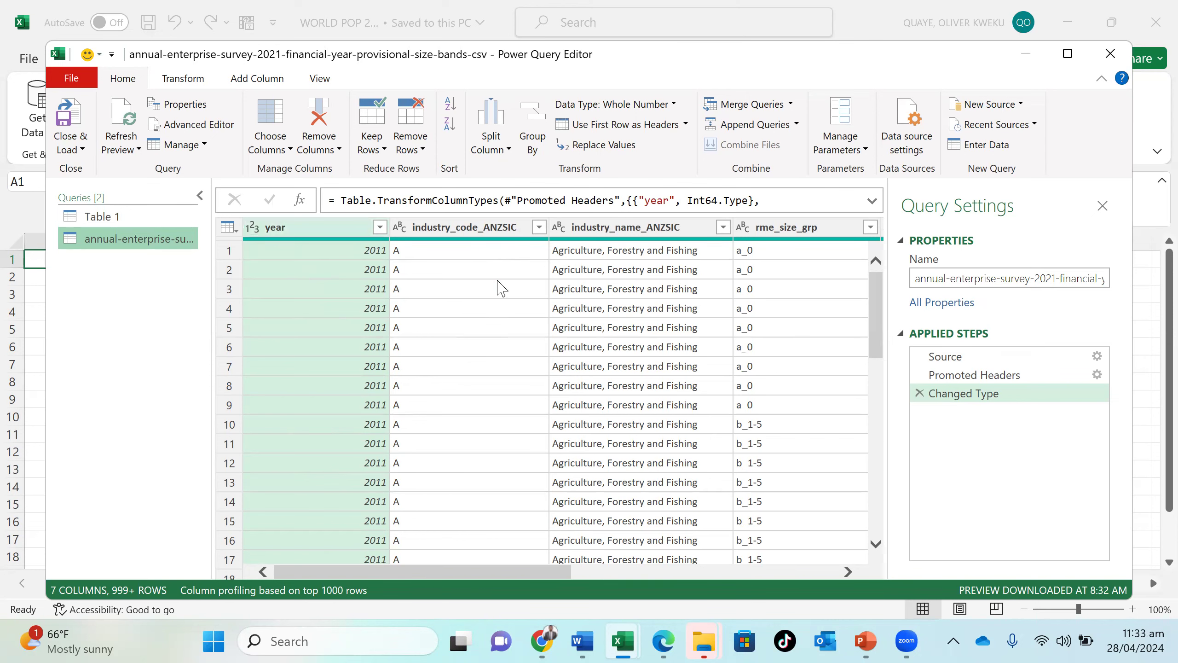
# - Examine the year, industry code, industry name and size group values across the rows of the imported survey data
pyautogui.scroll(-12, 501, 423)
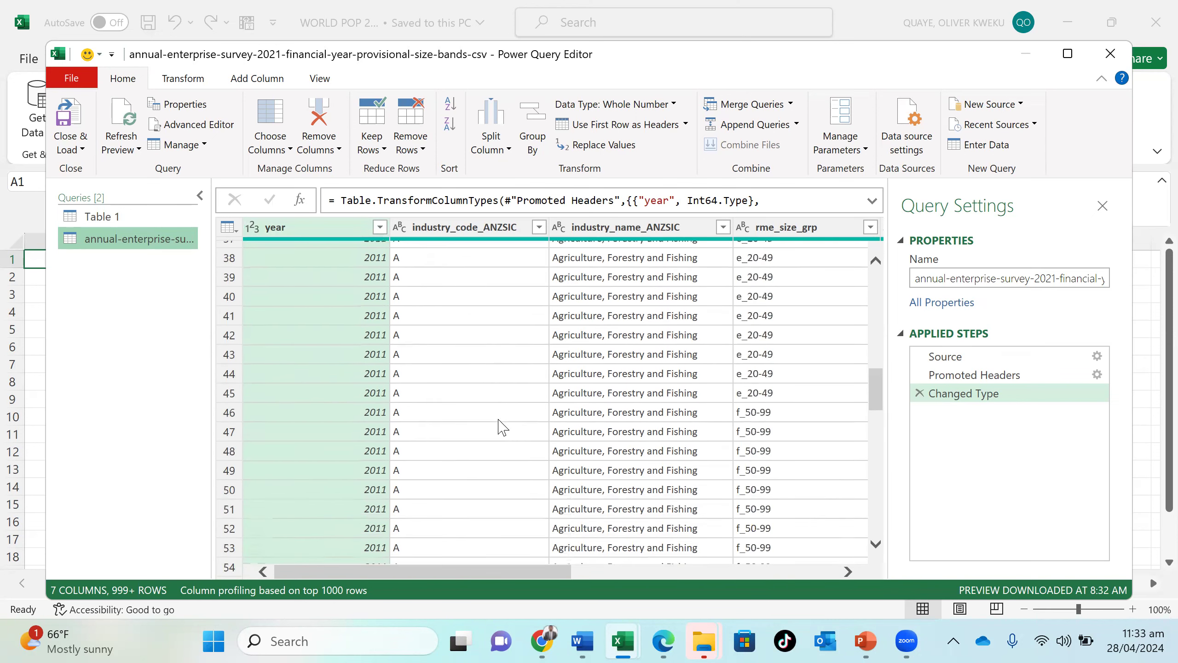
pyautogui.scroll(-20, 503, 427)
pyautogui.scroll(-6, 504, 421)
pyautogui.scroll(20, 504, 421)
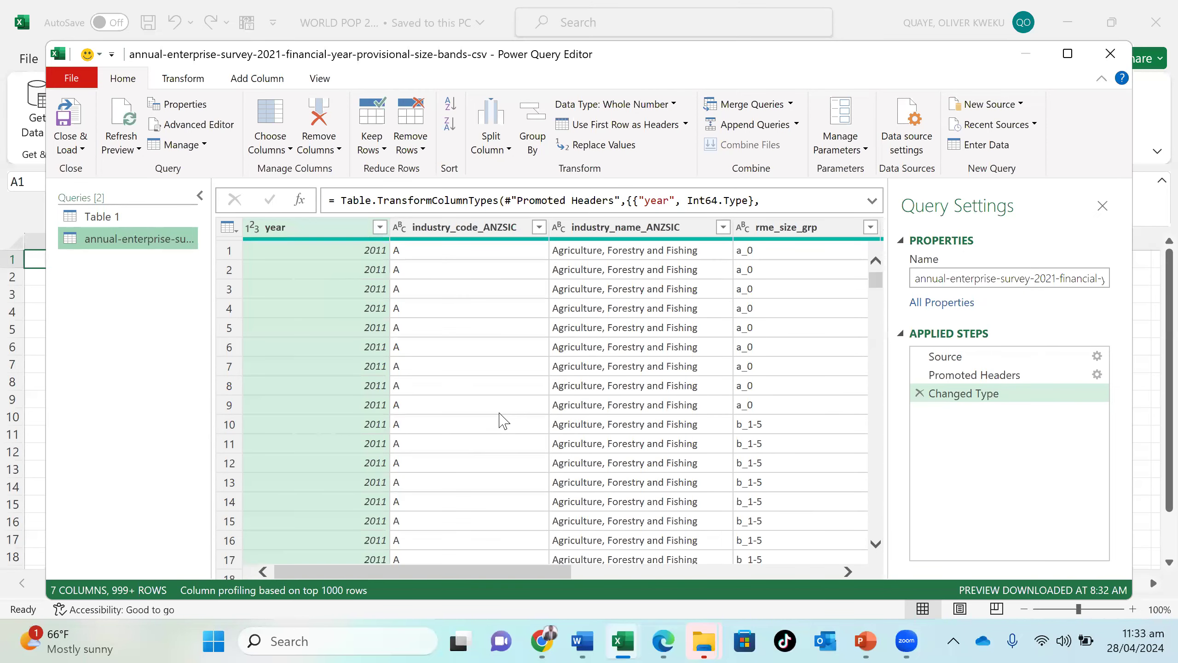
pyautogui.scroll(-20, 504, 420)
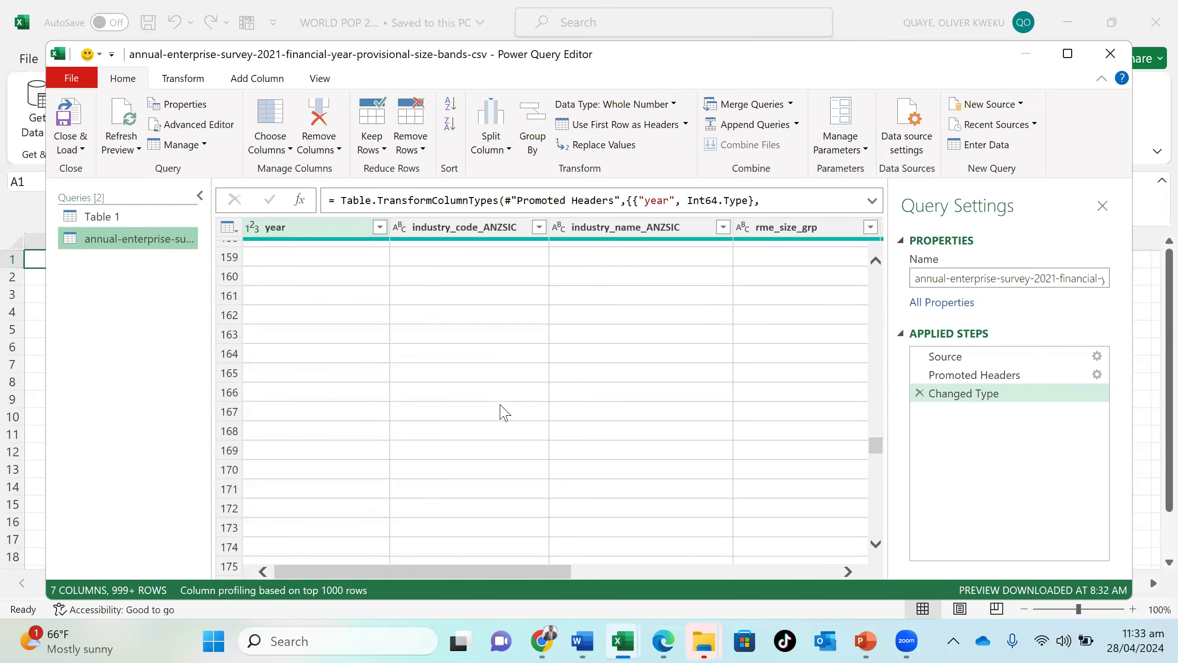
pyautogui.scroll(-20, 504, 412)
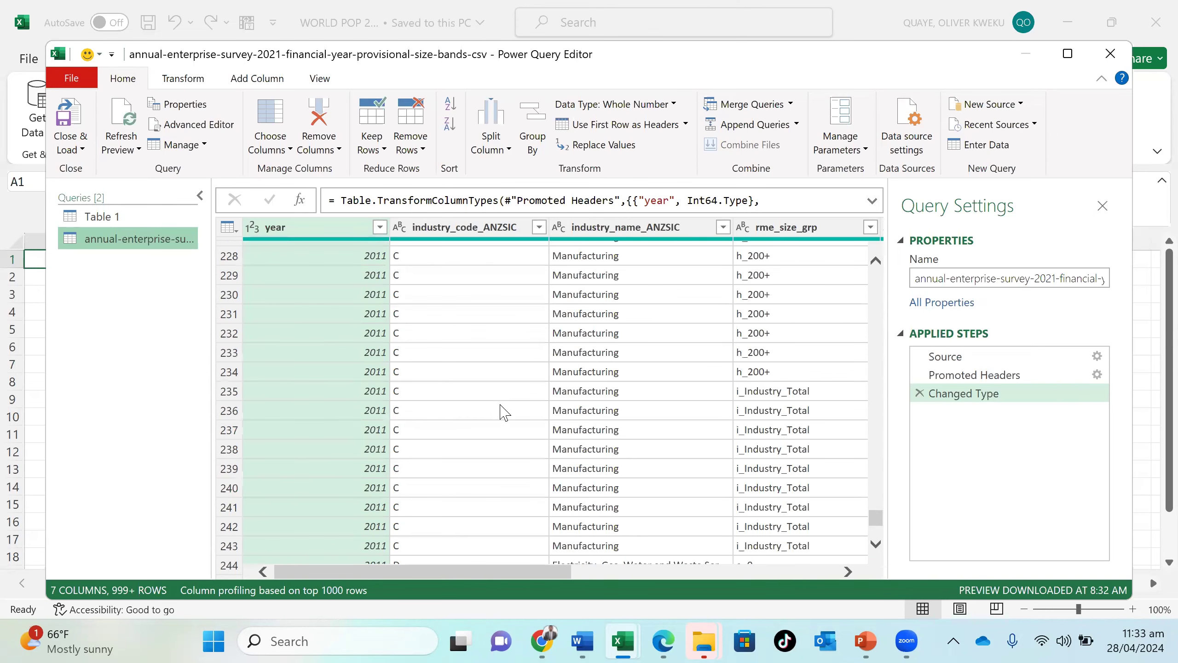
pyautogui.scroll(20, 504, 411)
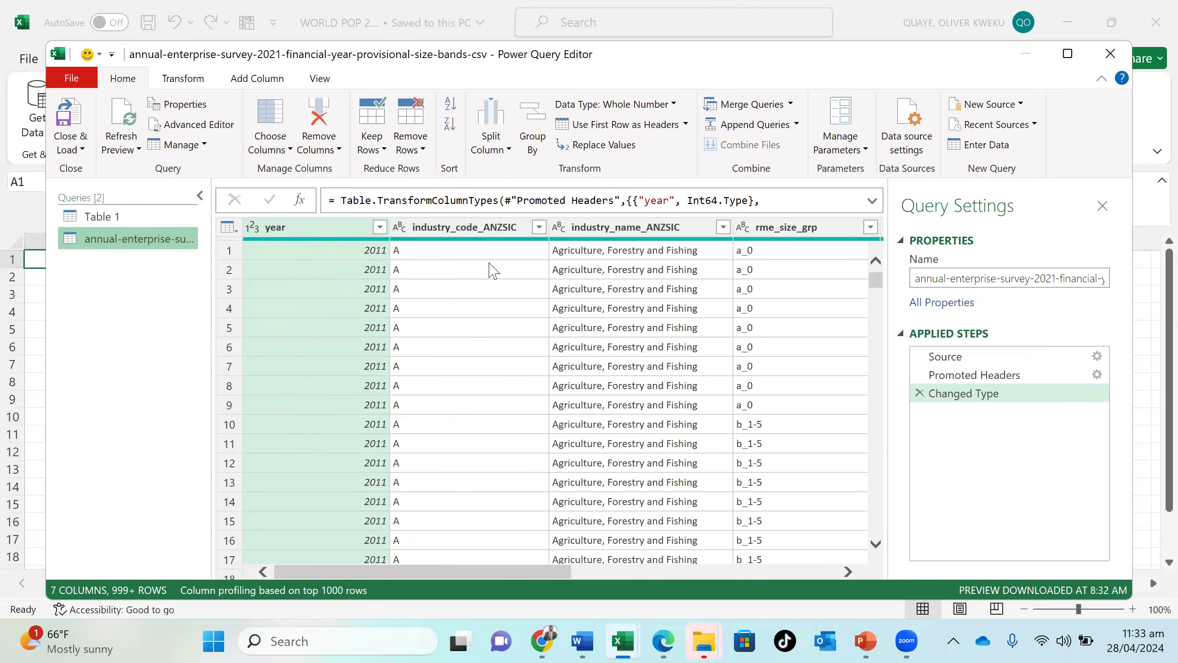
pyautogui.scroll(-20, 472, 380)
pyautogui.scroll(20, 474, 390)
# - Remove the industry_code_ANZSIC column from the survey query
pyautogui.click(469, 386)
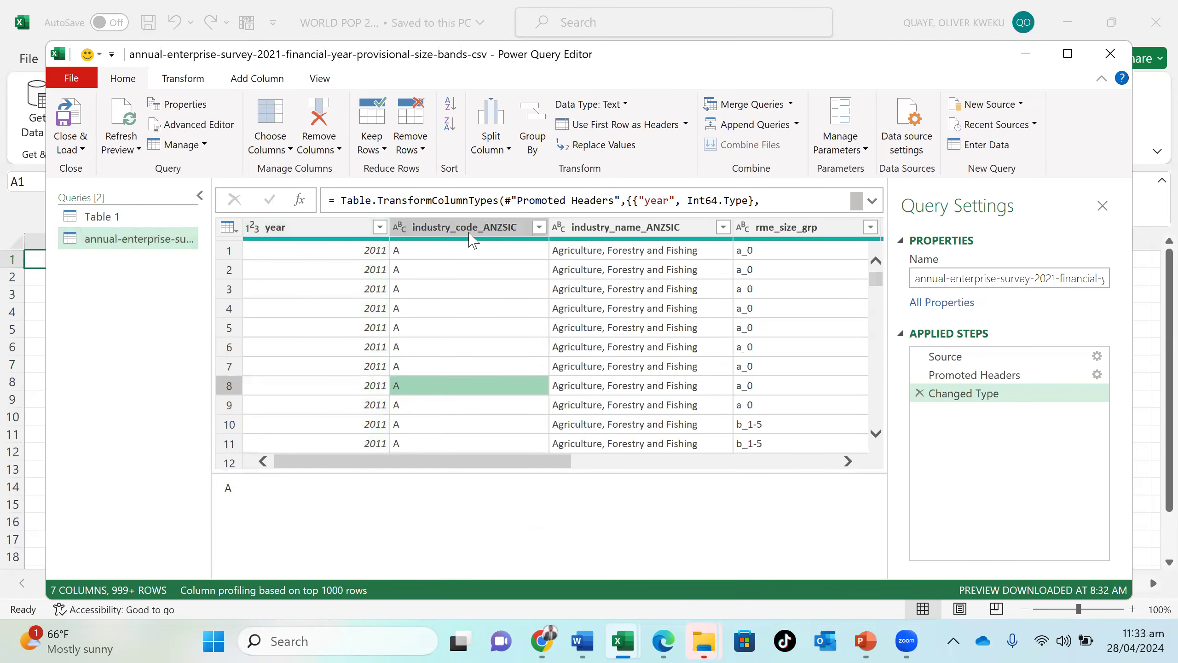
pyautogui.click(470, 235)
pyautogui.rightClick(470, 230)
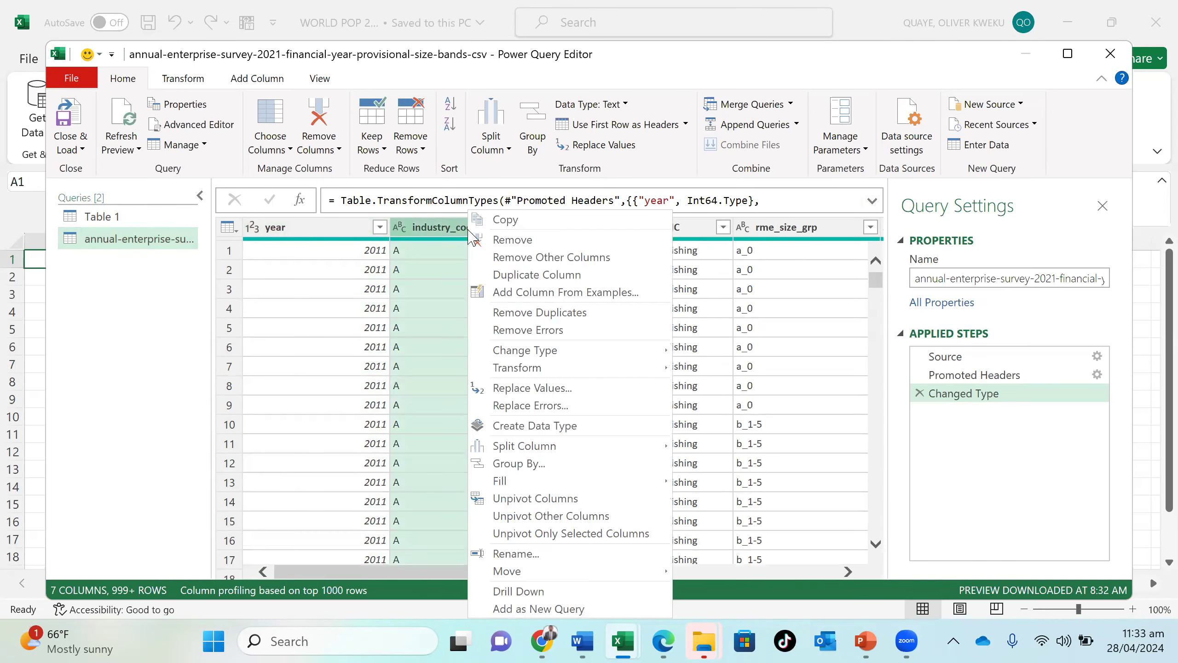
pyautogui.click(511, 239)
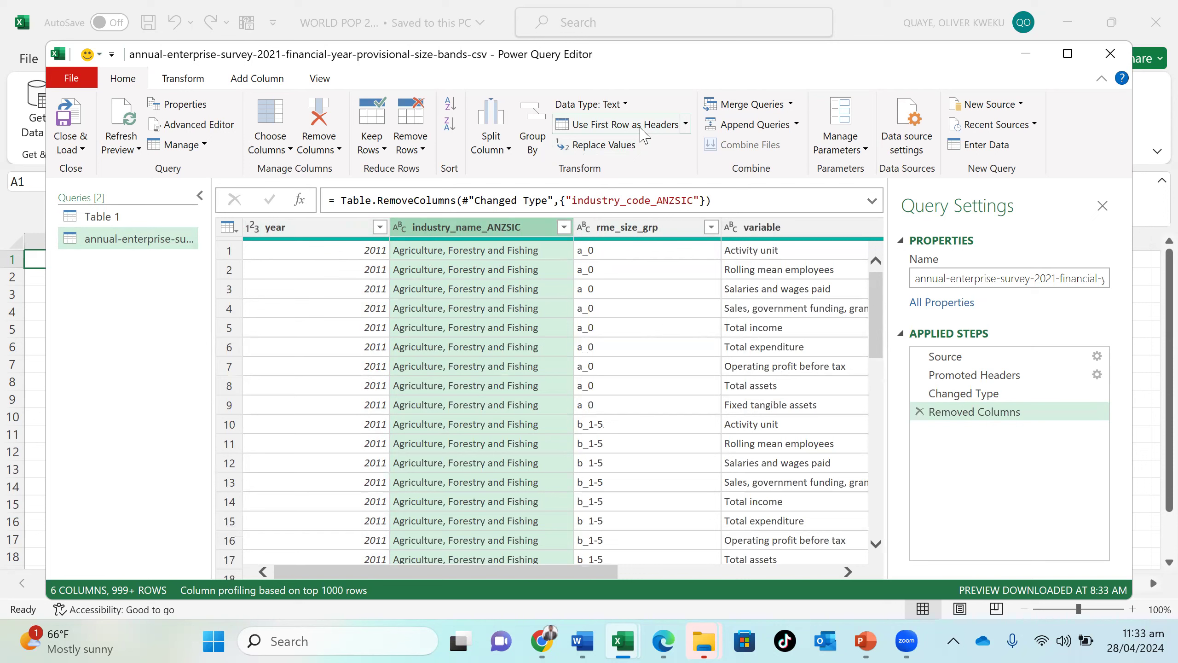
# - Try promoting the first data row to headers twice, and delete the added Promoted Headers and Changed Type steps
pyautogui.click(686, 126)
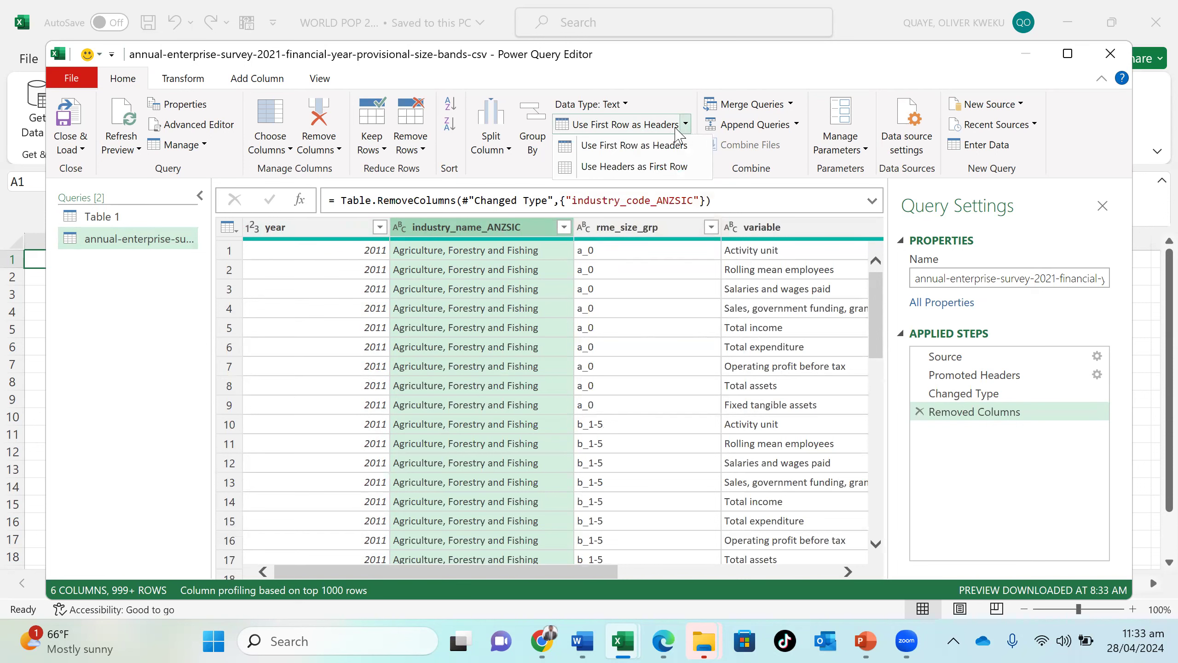
pyautogui.click(663, 144)
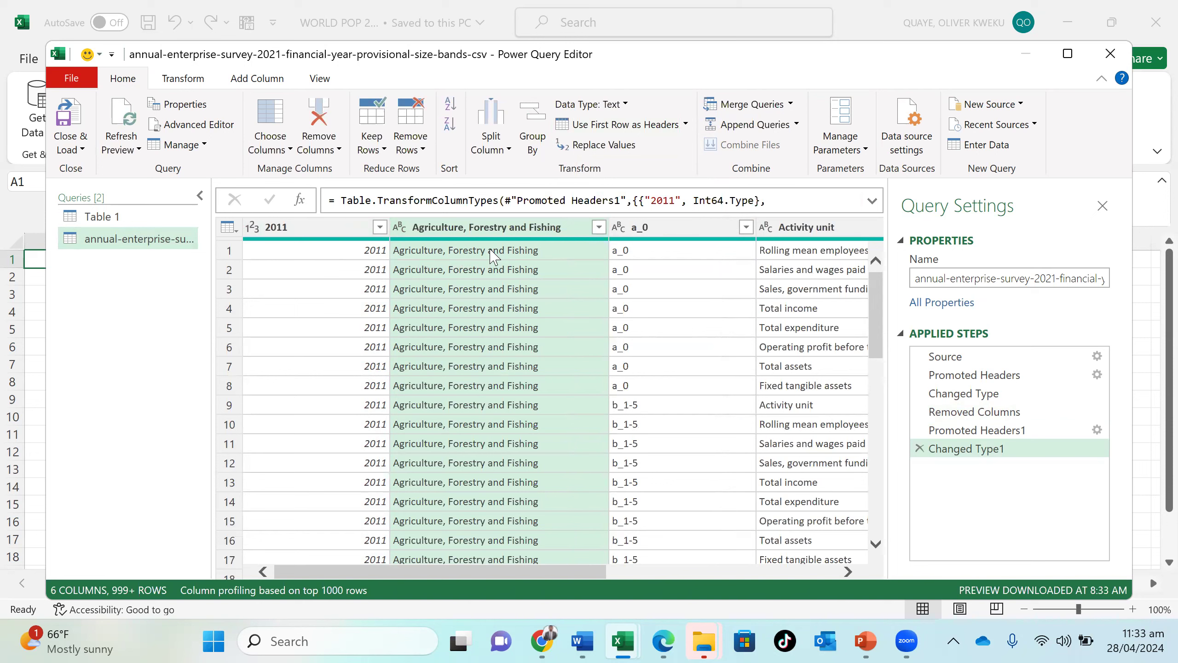
pyautogui.click(920, 449)
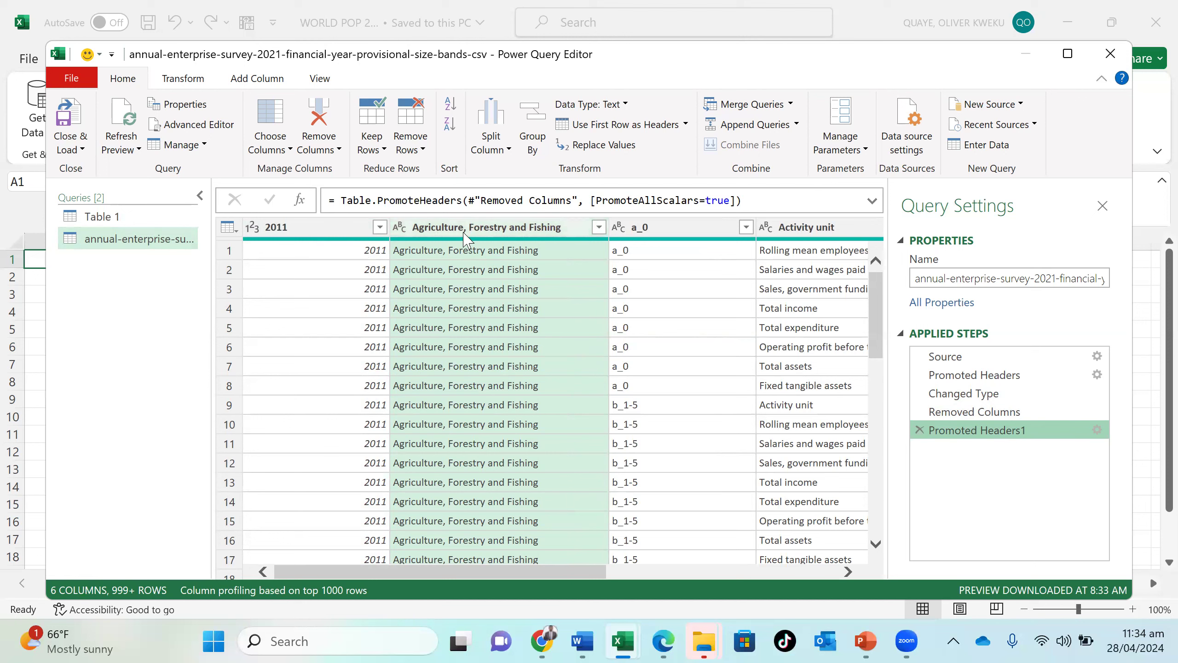
pyautogui.click(643, 127)
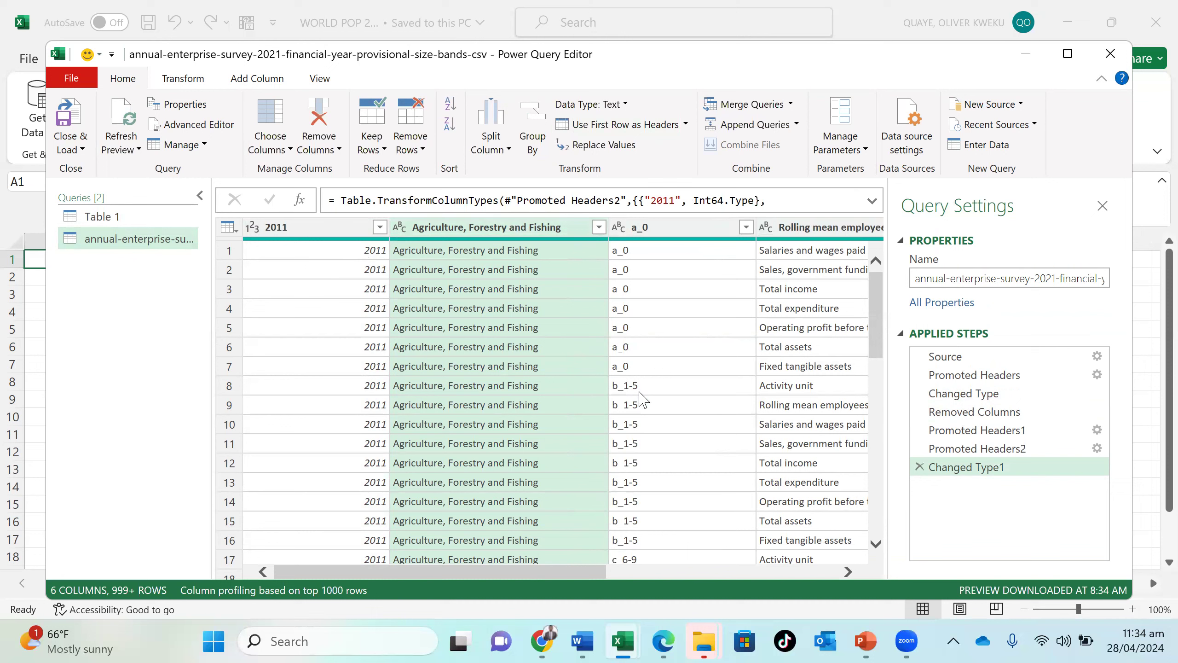
pyautogui.click(920, 466)
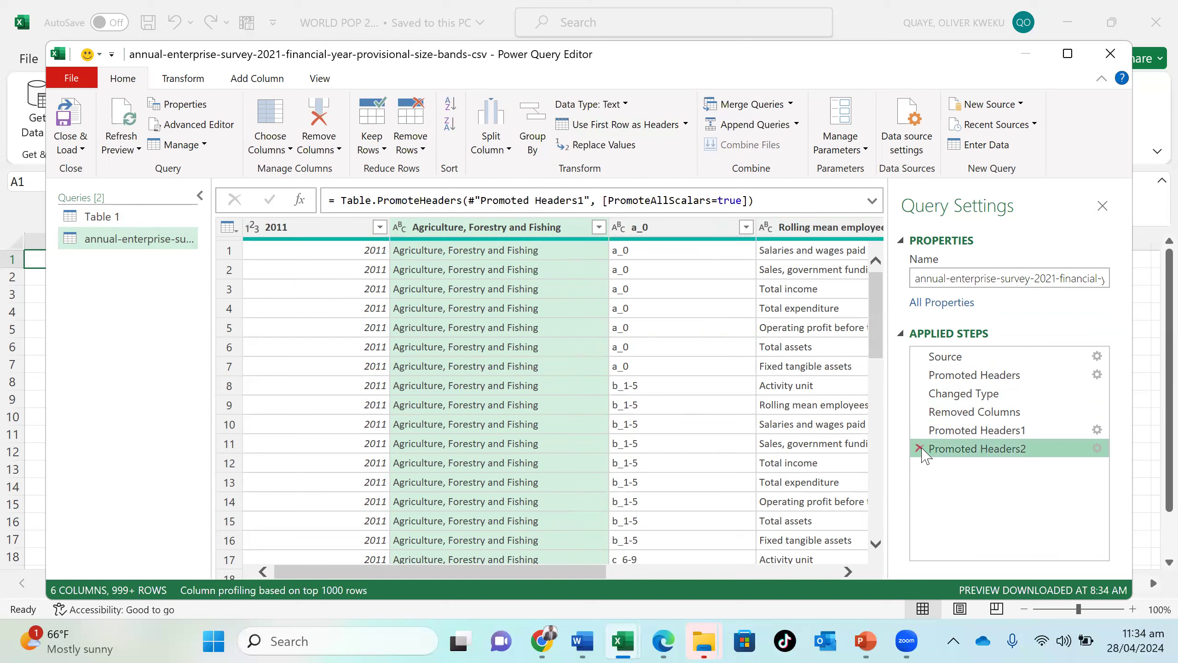
pyautogui.click(920, 448)
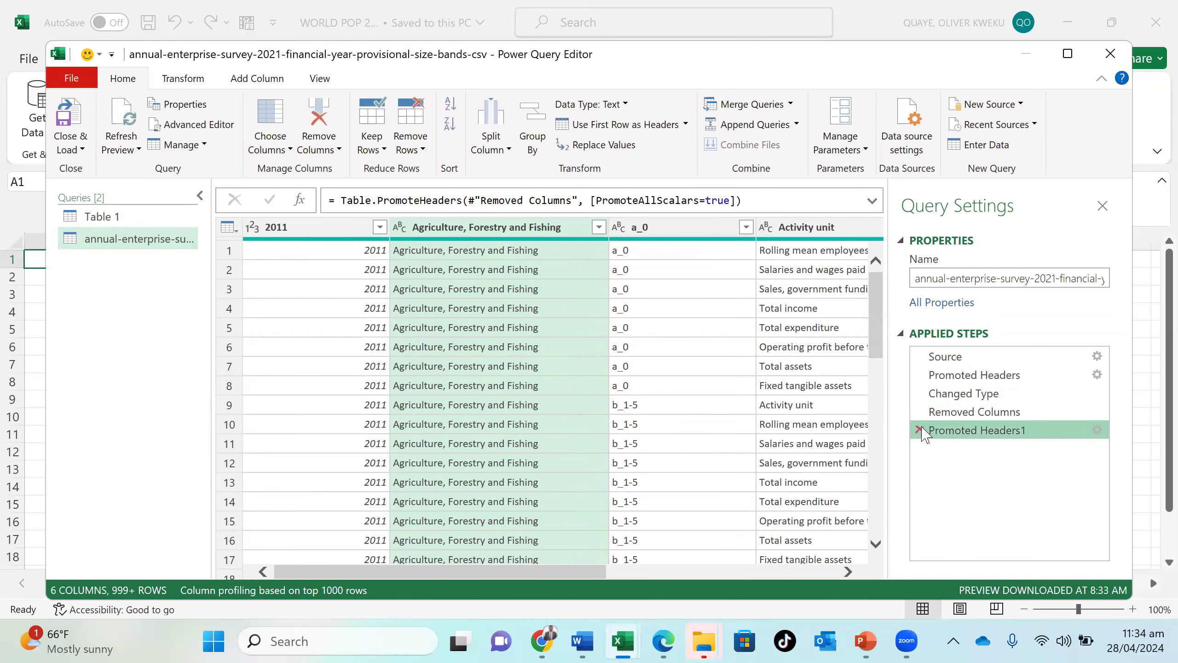
pyautogui.click(920, 430)
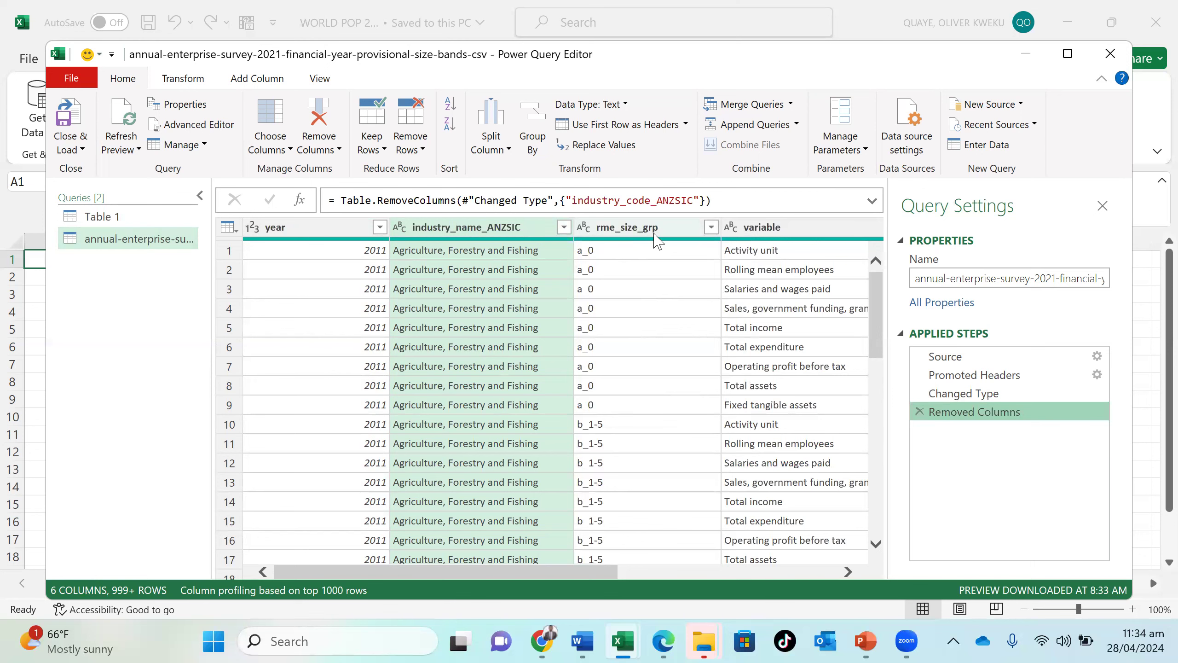
# - Remove the rme_size_grp column from the survey query
pyautogui.scroll(-6, 661, 418)
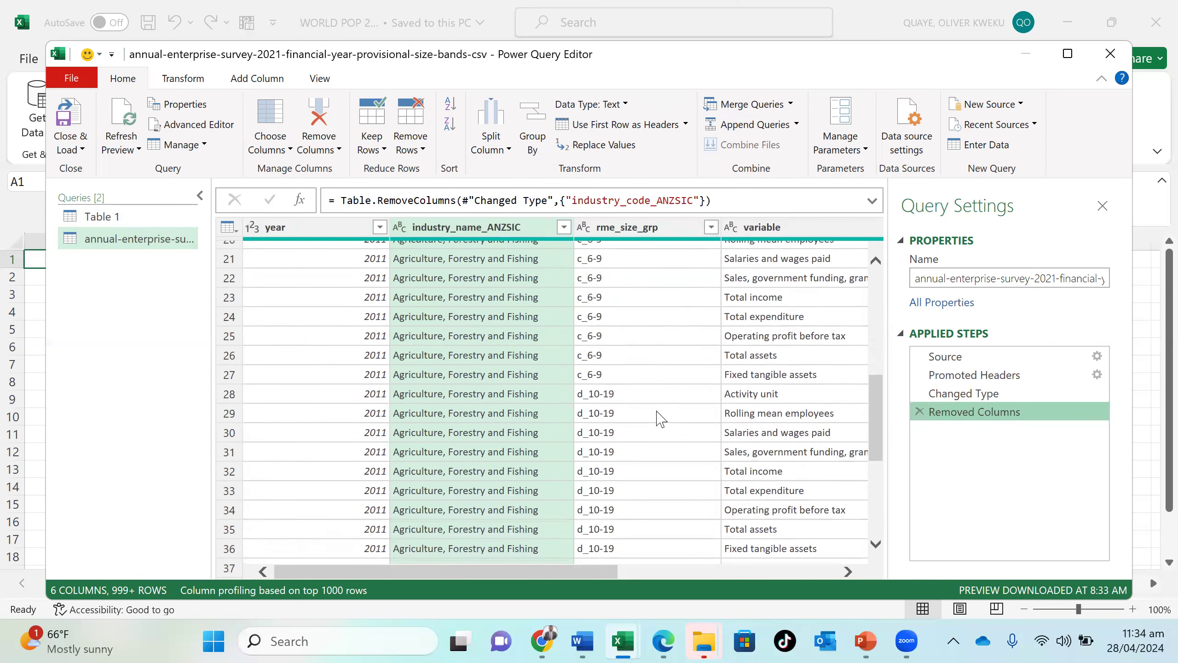
pyautogui.scroll(6, 661, 418)
pyautogui.click(644, 234)
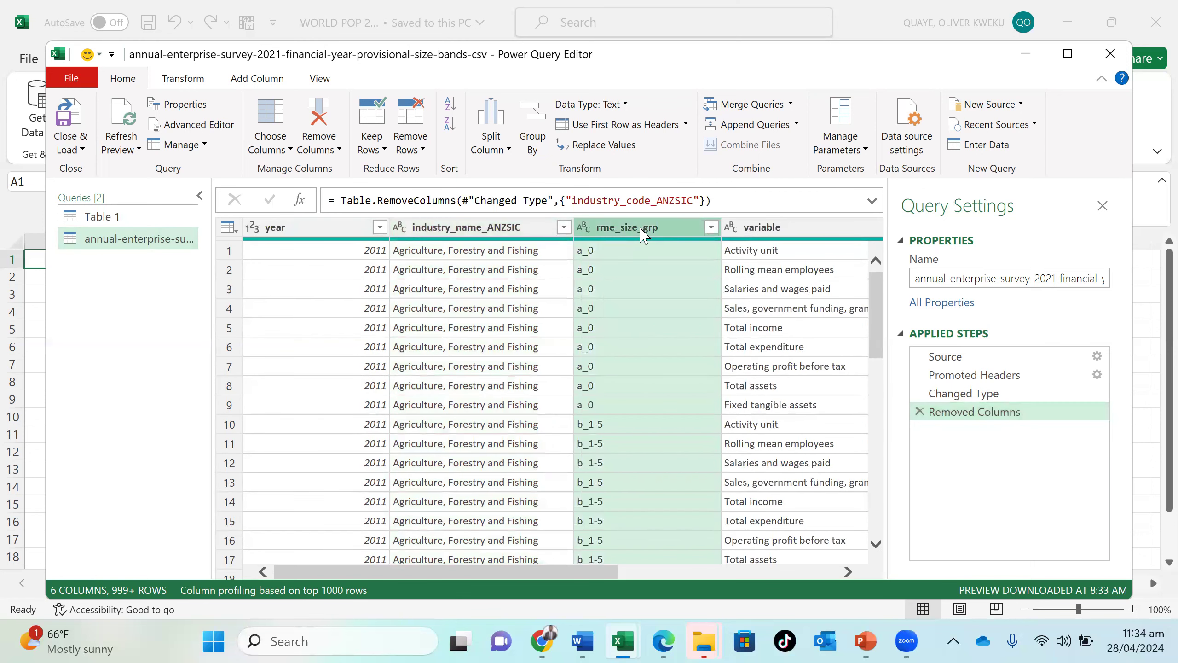
pyautogui.rightClick(643, 232)
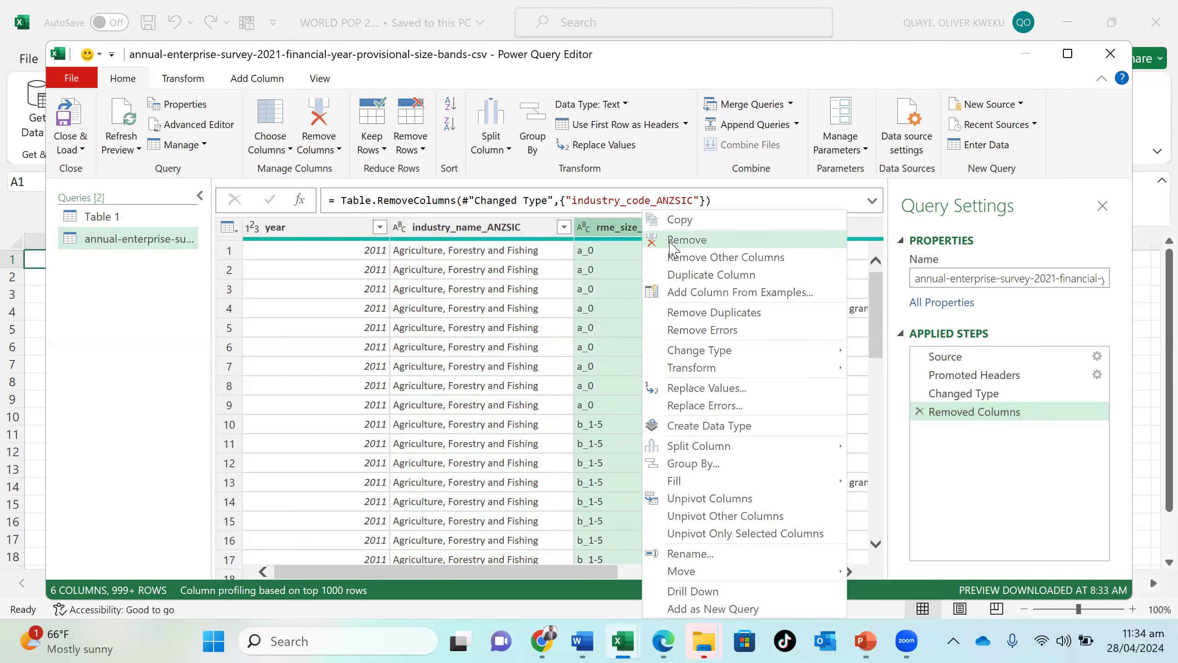
pyautogui.click(687, 239)
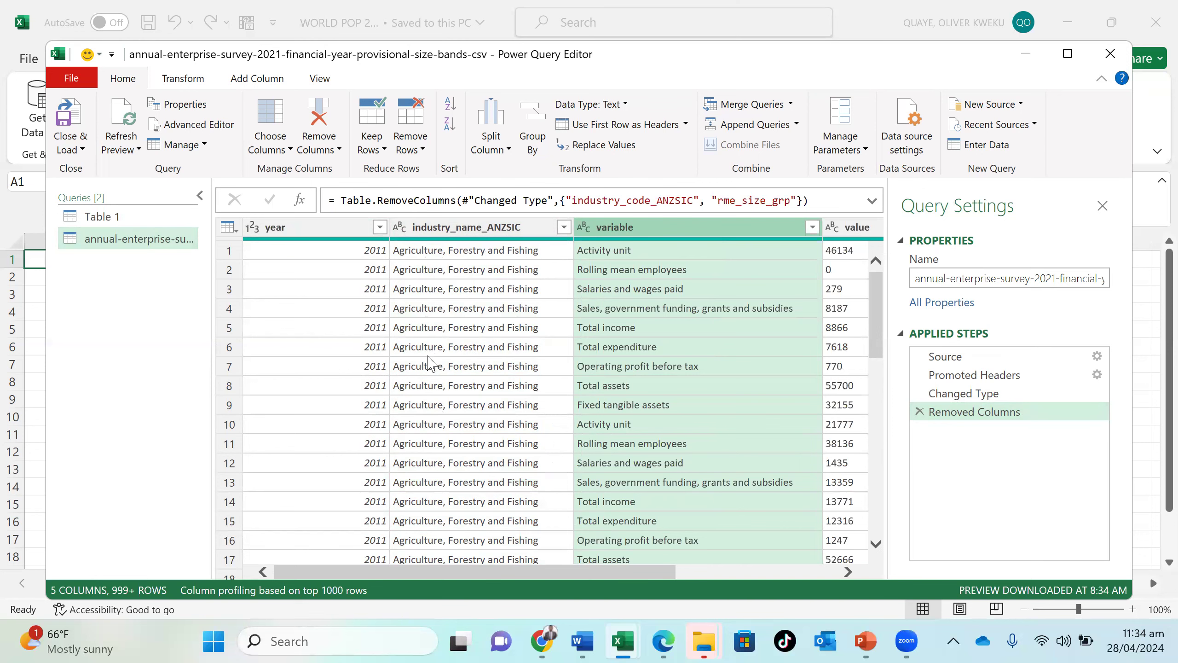
# - Examine the industry_name_ANZSIC values down the rows to see which names contain comma-separated parts
pyautogui.scroll(-20, 429, 364)
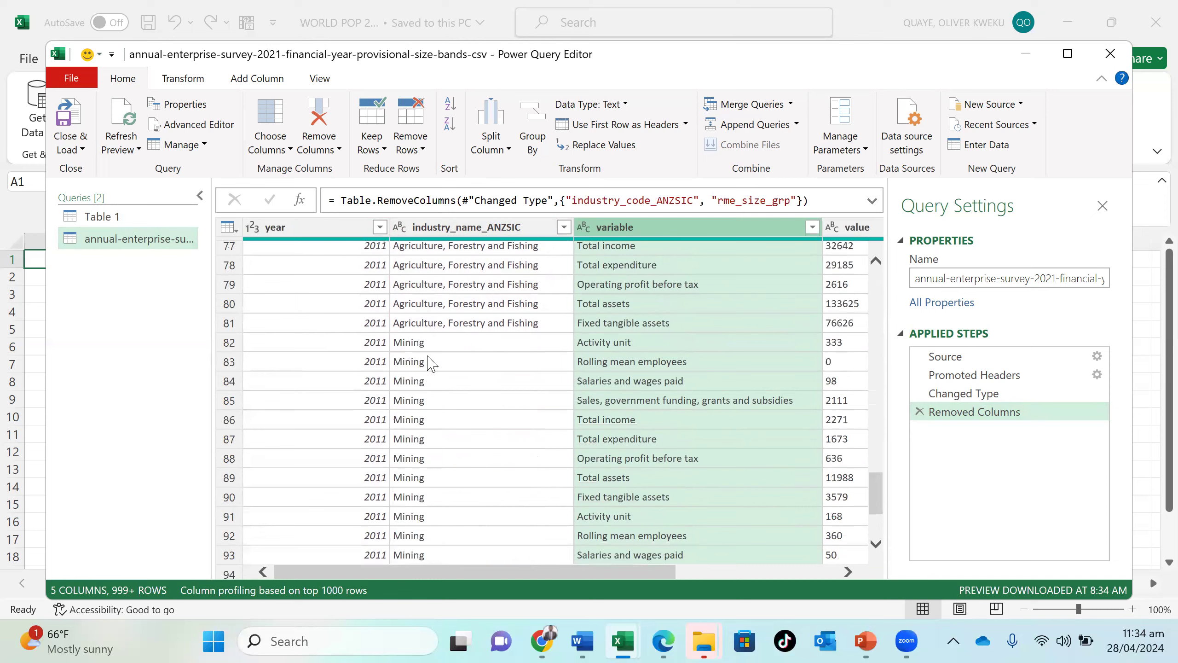
pyautogui.scroll(-4, 429, 365)
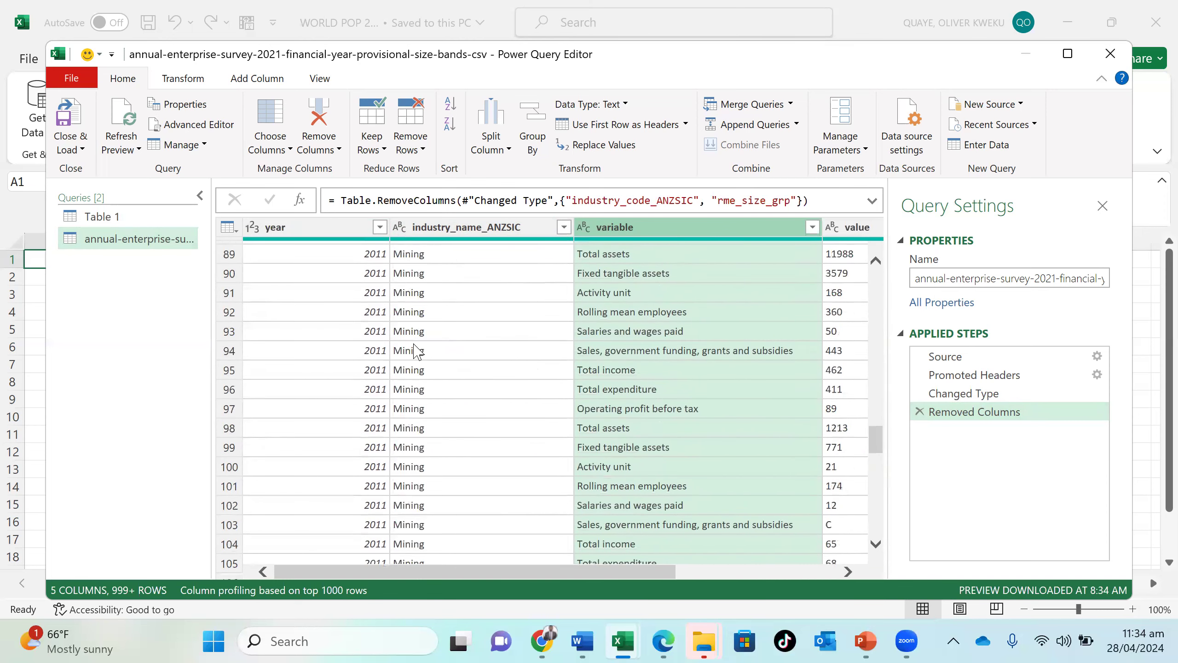
pyautogui.scroll(-1, 478, 434)
pyautogui.scroll(-20, 479, 434)
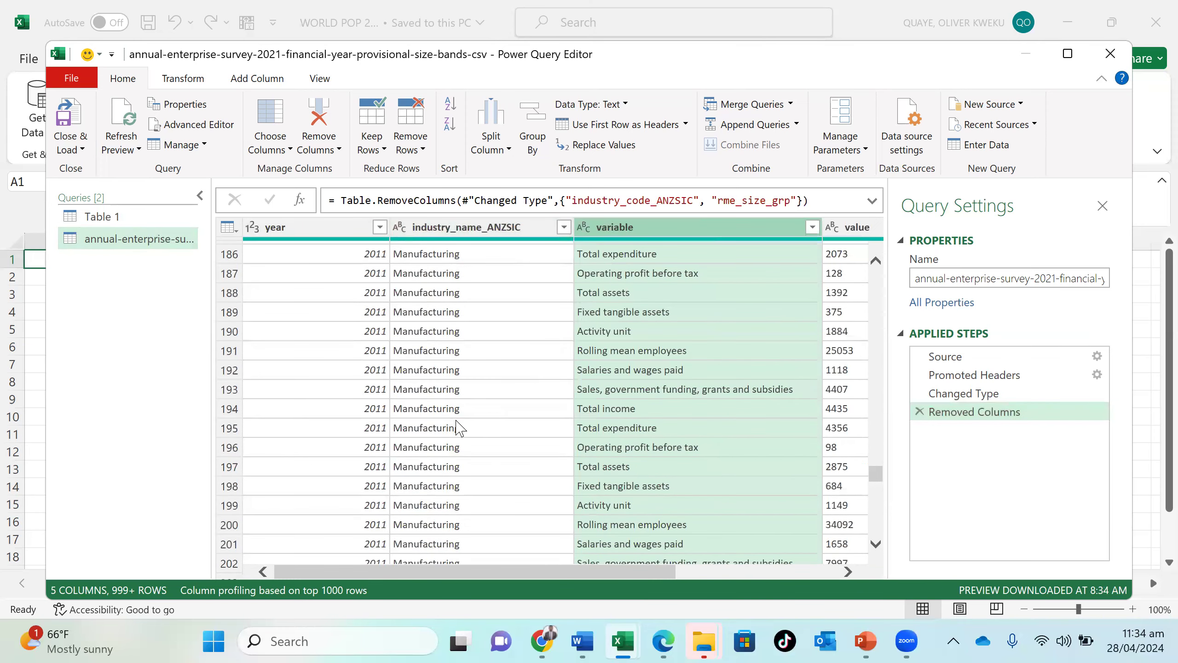
pyautogui.scroll(-20, 457, 425)
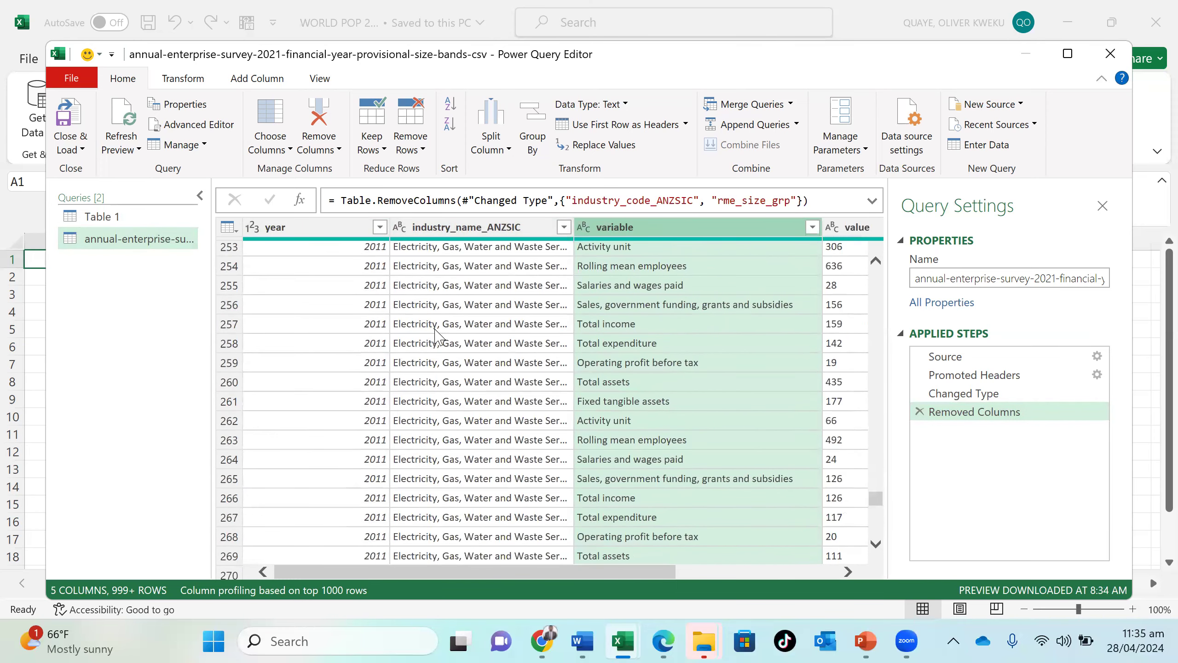
pyautogui.scroll(-10, 427, 418)
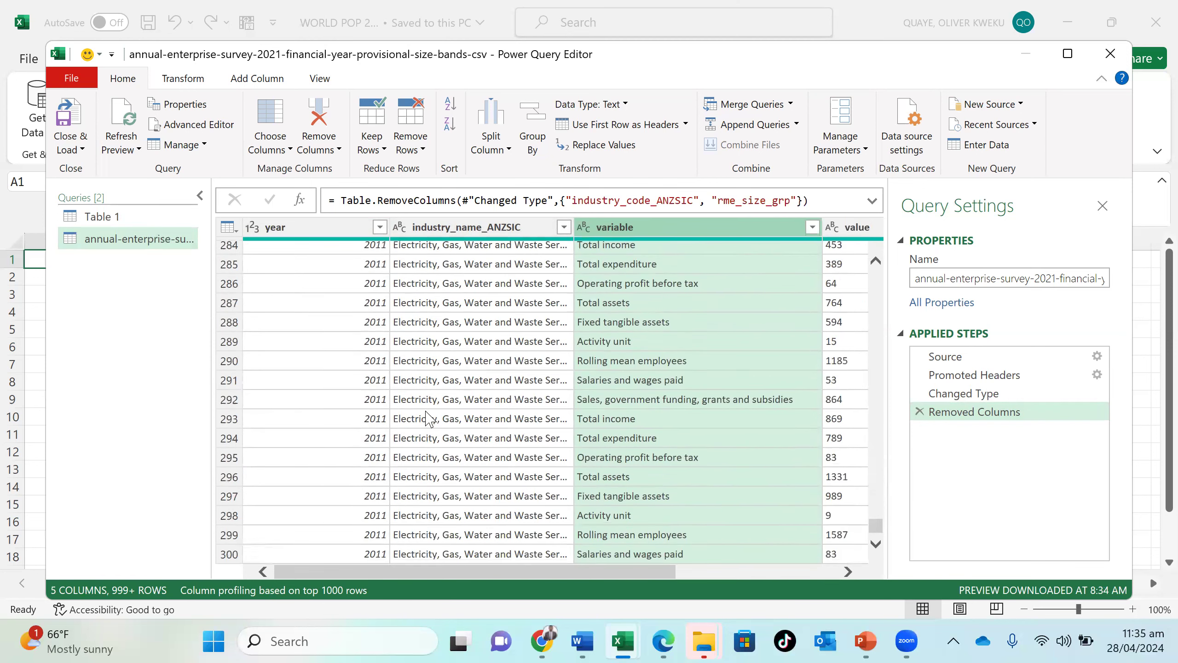
pyautogui.scroll(-3, 428, 418)
pyautogui.scroll(7, 428, 418)
pyautogui.scroll(-9, 428, 418)
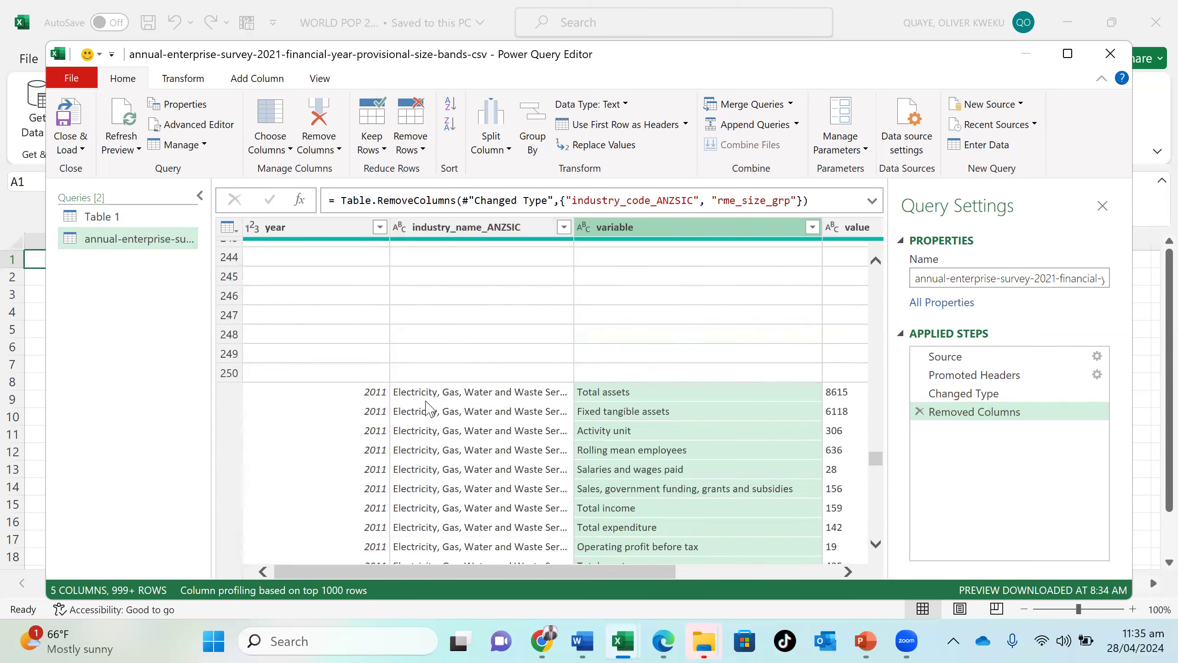
pyautogui.scroll(20, 428, 410)
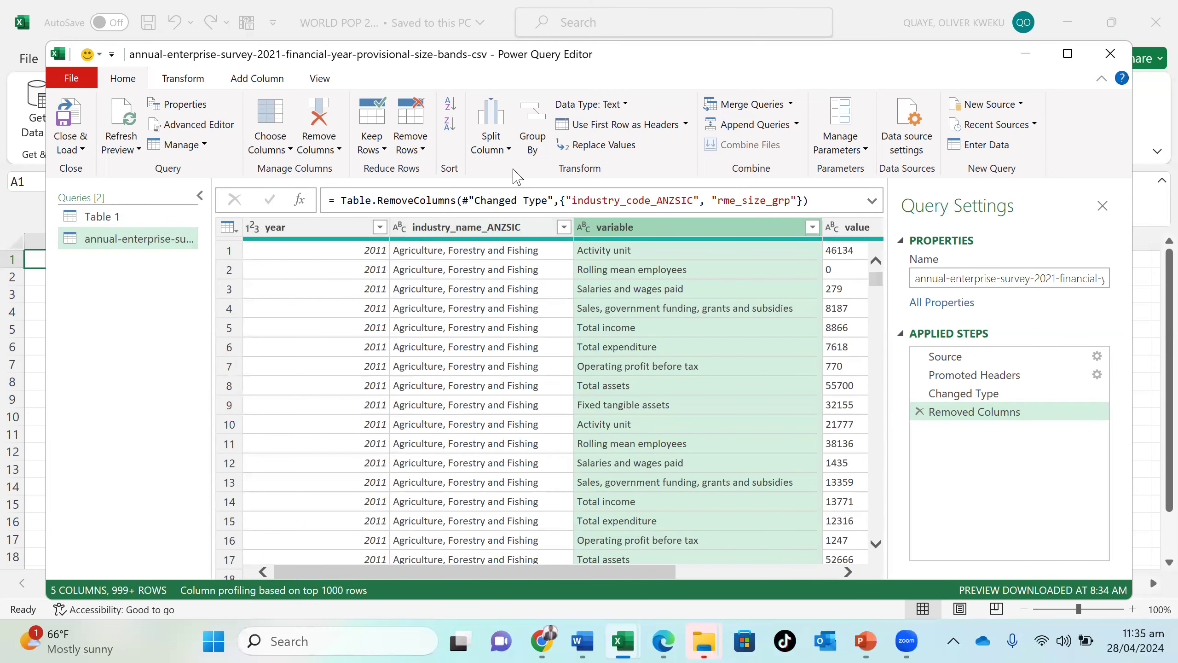
# - Split the industry_name_ANZSIC column by a custom comma delimiter at each occurrence of the delimiter
pyautogui.click(508, 228)
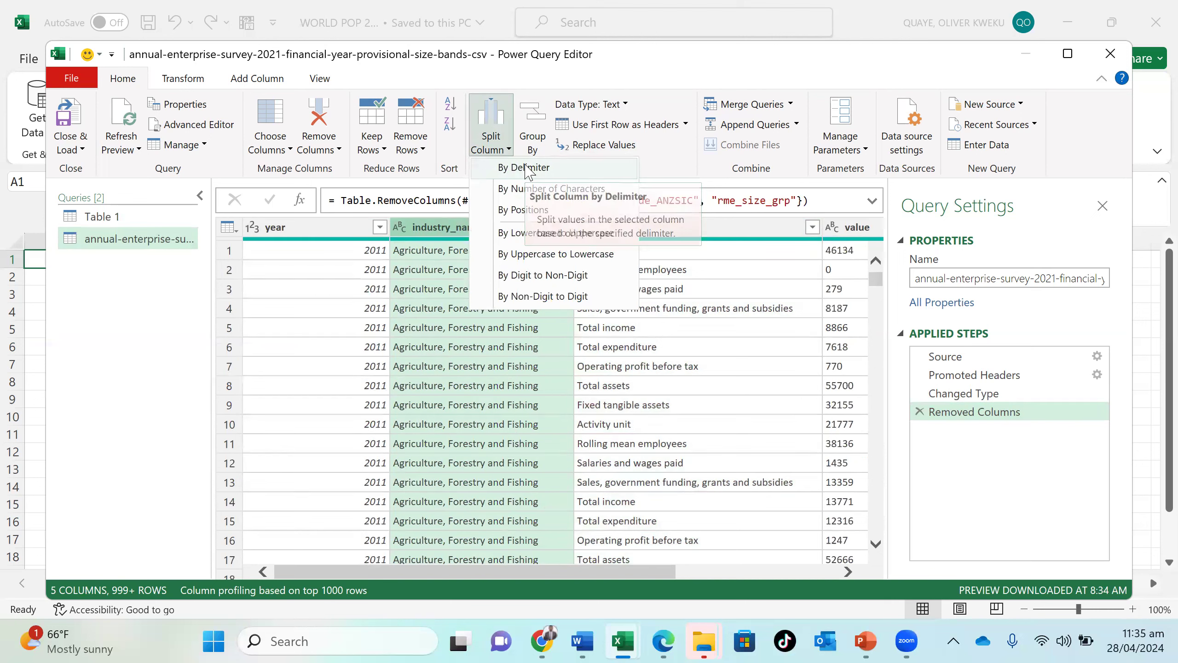
pyautogui.click(526, 166)
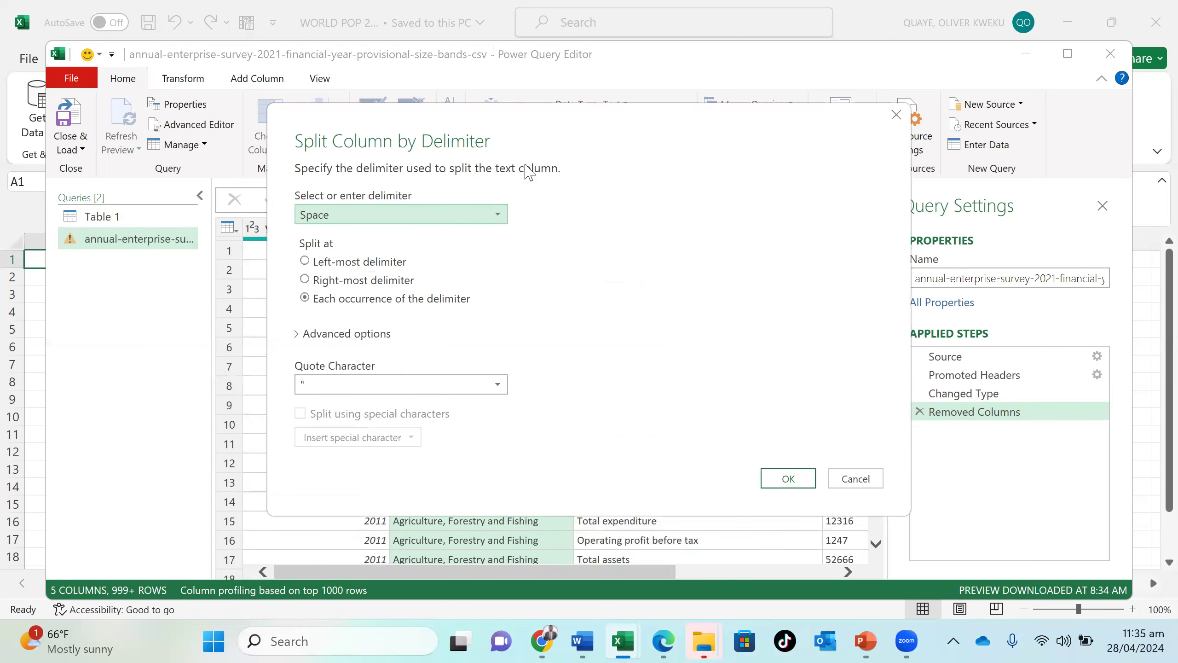
pyautogui.click(460, 216)
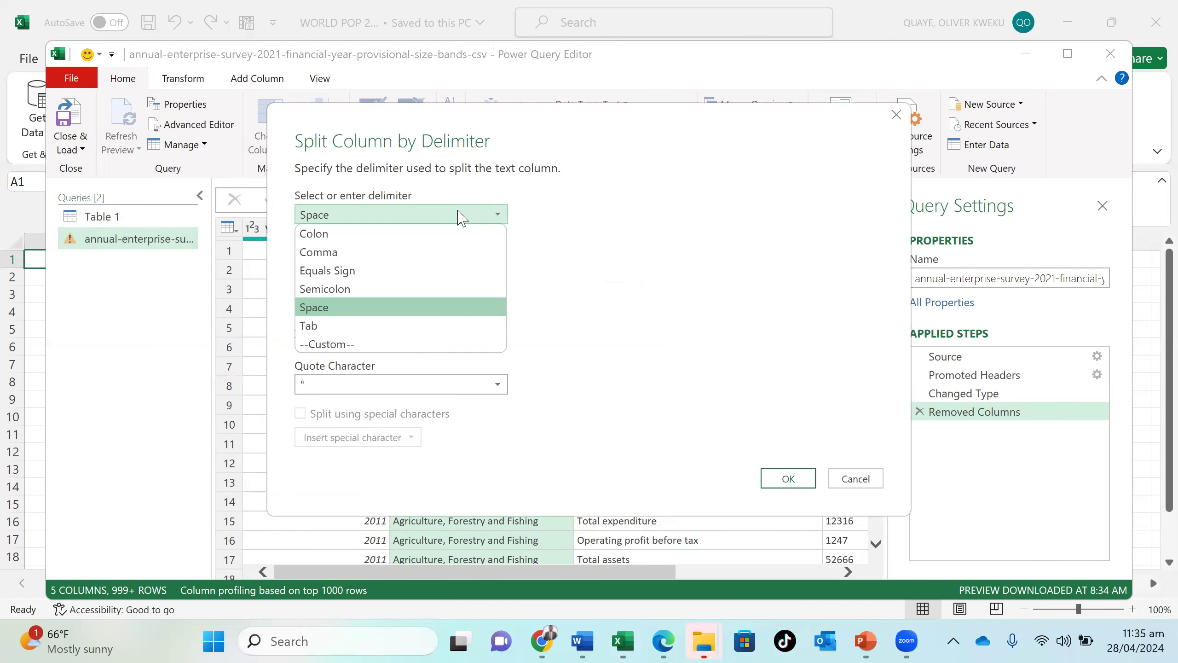
pyautogui.click(425, 346)
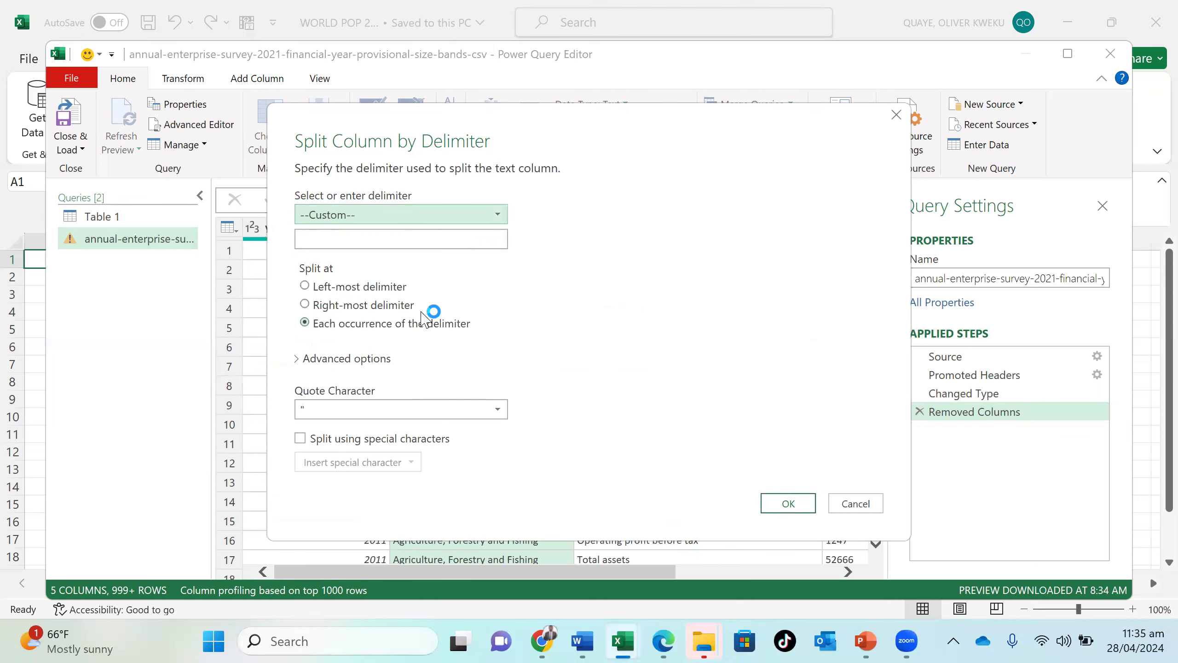
pyautogui.click(415, 237)
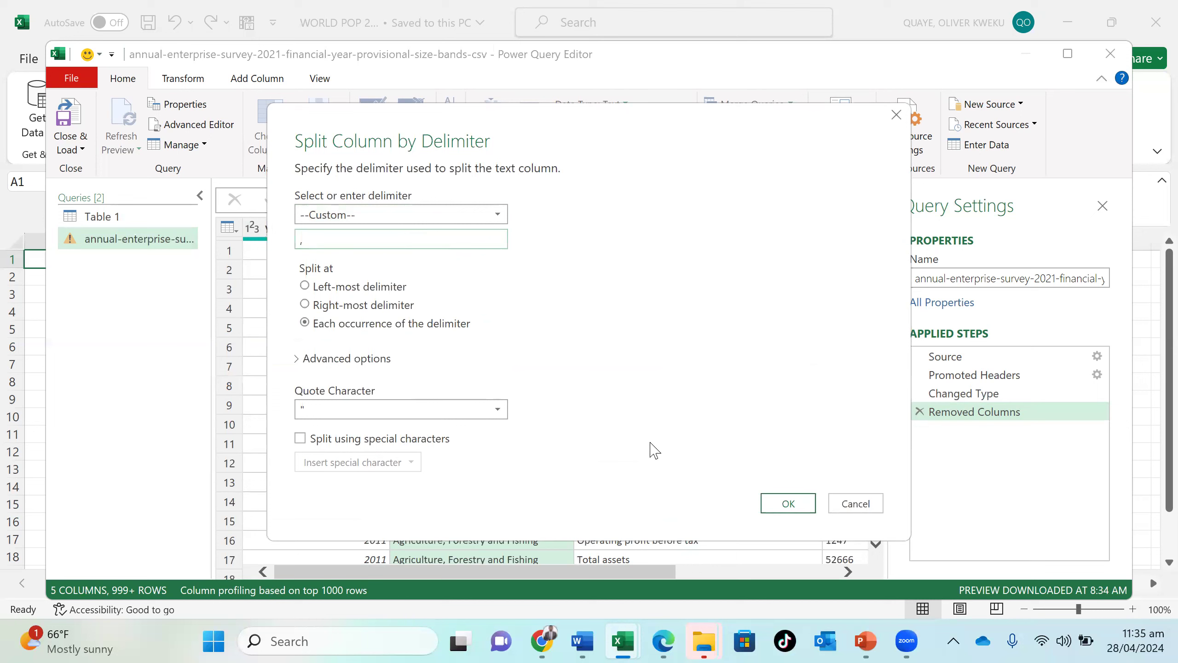
pyautogui.click(772, 502)
pyautogui.moveTo(478, 116); pyautogui.dragTo(784, 149)
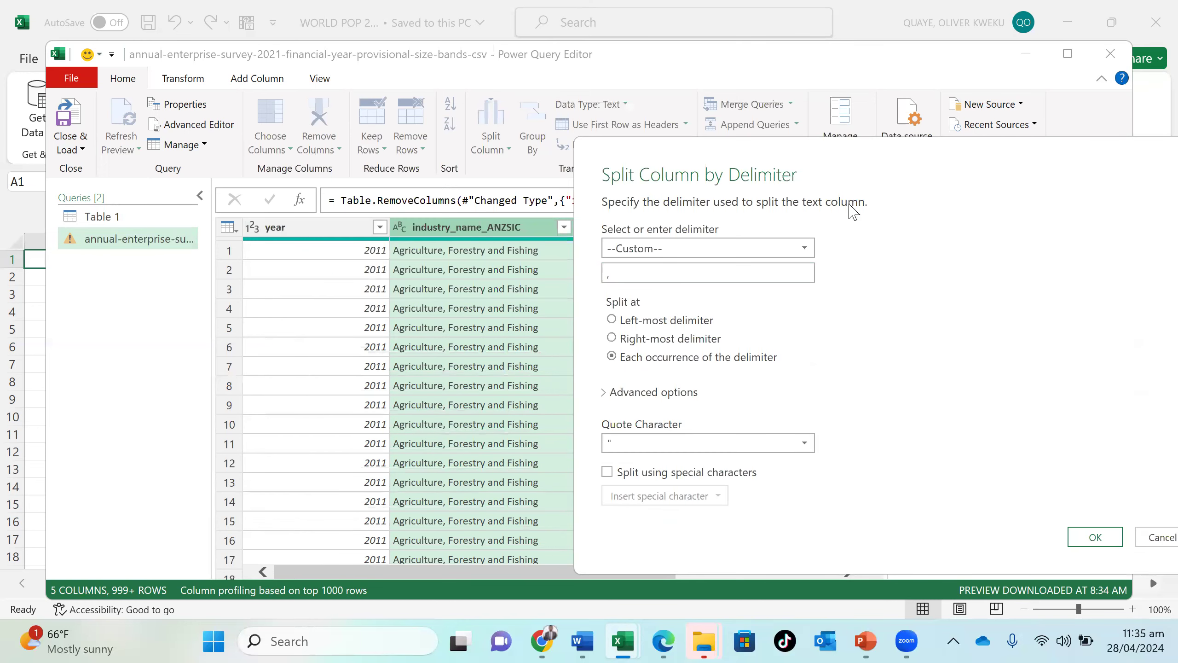
pyautogui.moveTo(884, 143); pyautogui.dragTo(514, 84)
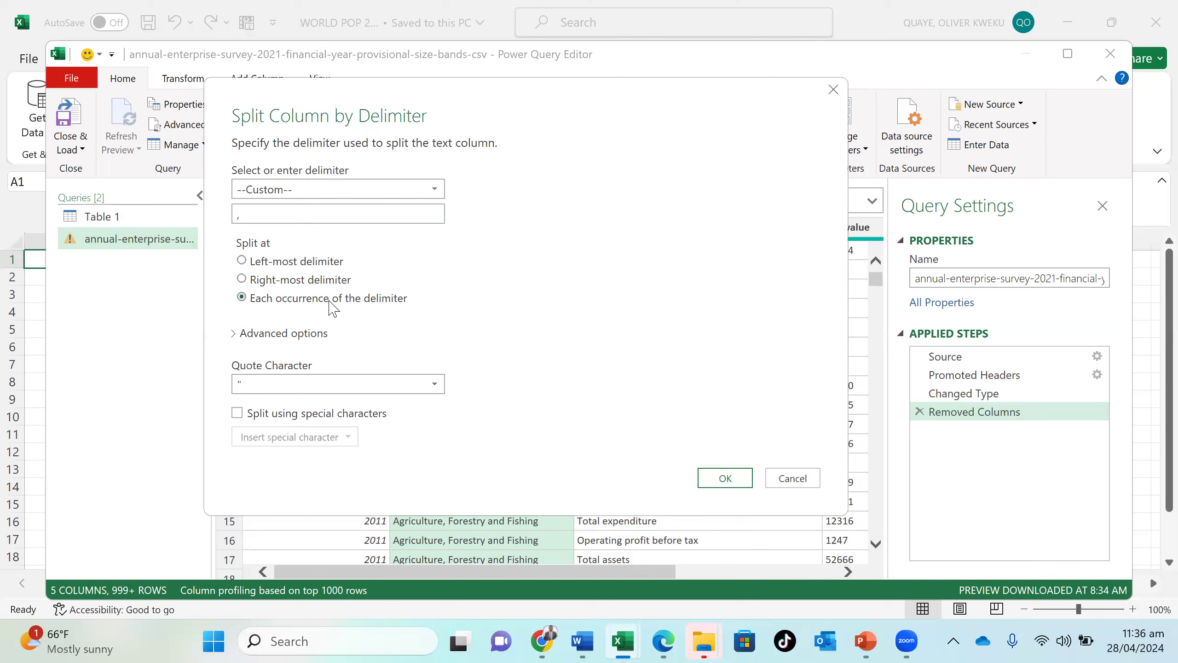
pyautogui.click(726, 477)
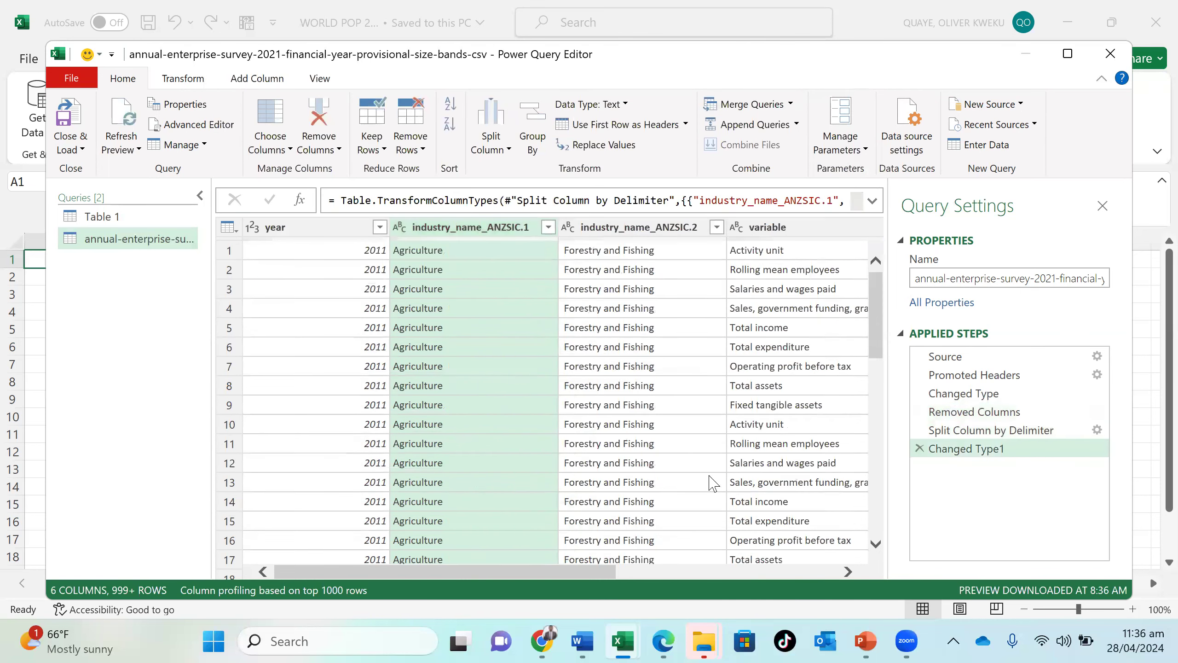
# - Check the values in the two split industry name columns across the different industries
pyautogui.scroll(-20, 678, 435)
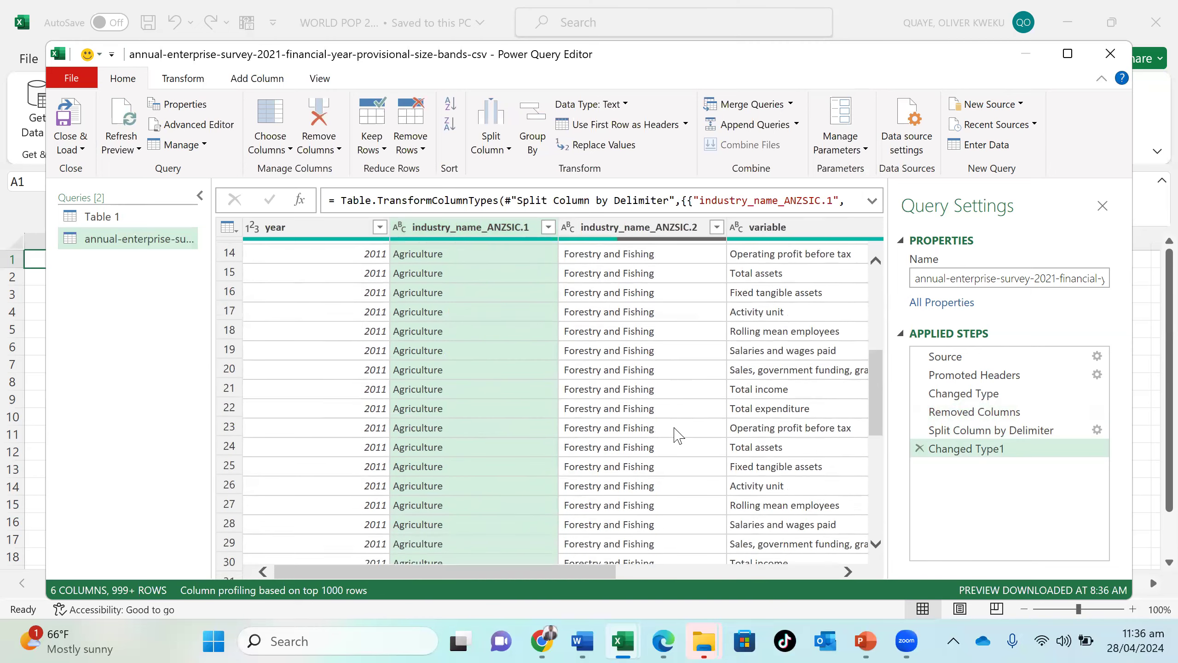
pyautogui.scroll(-19, 679, 435)
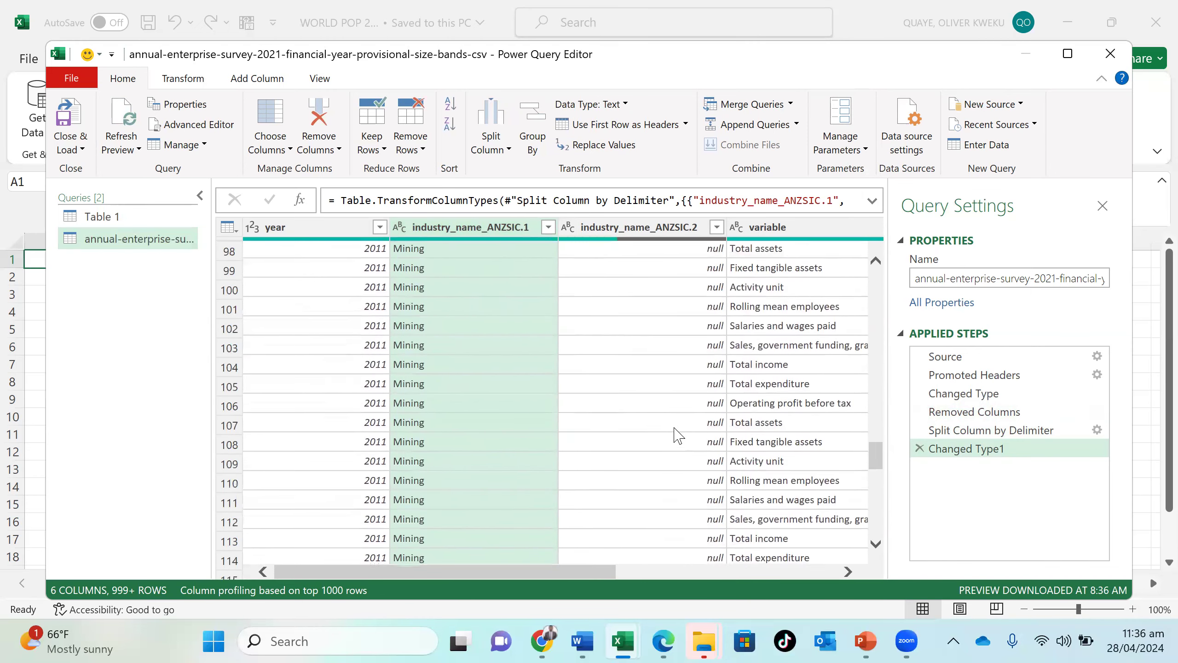
pyautogui.scroll(-10, 685, 321)
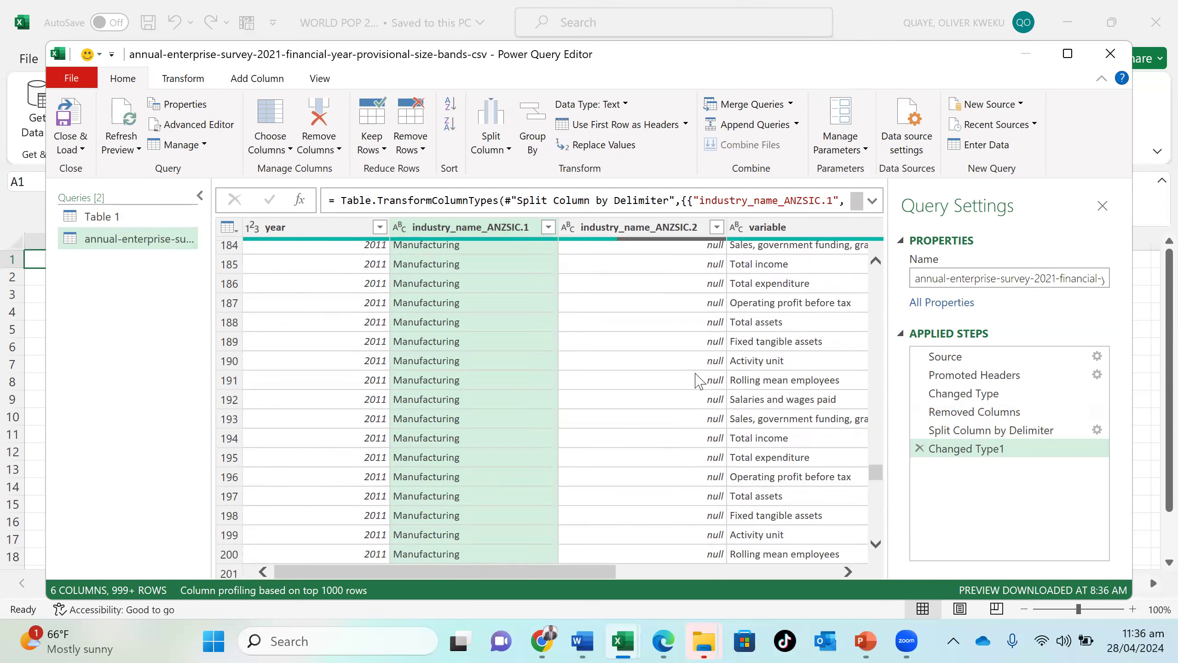
pyautogui.scroll(-15, 684, 358)
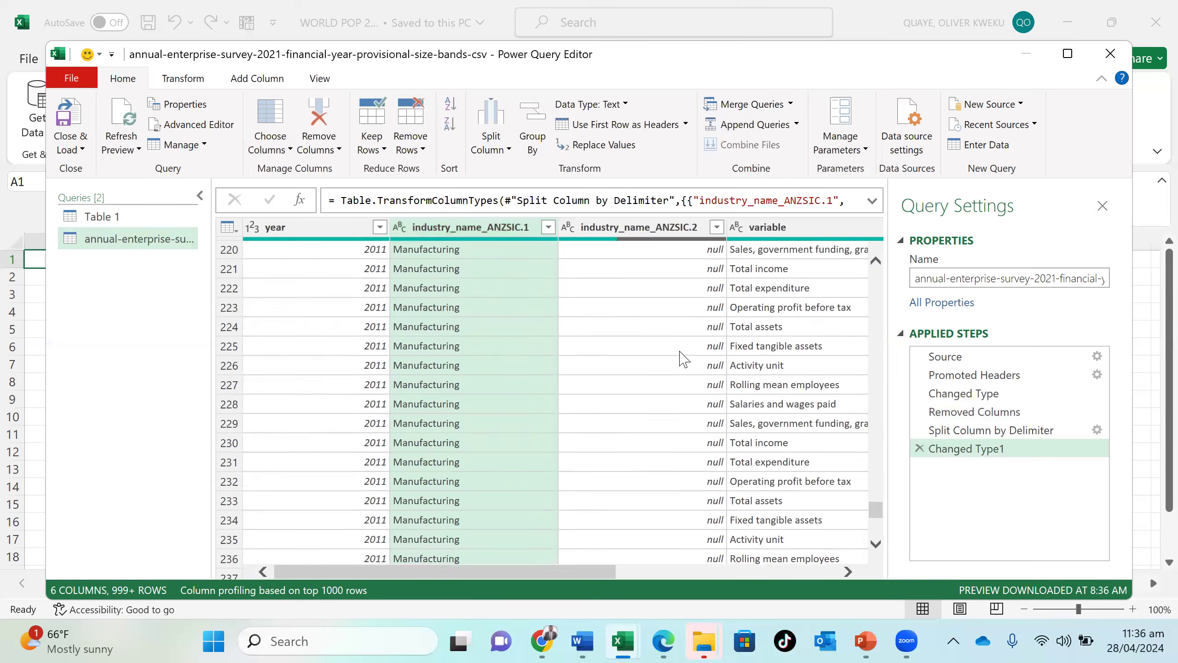
pyautogui.scroll(-5, 685, 358)
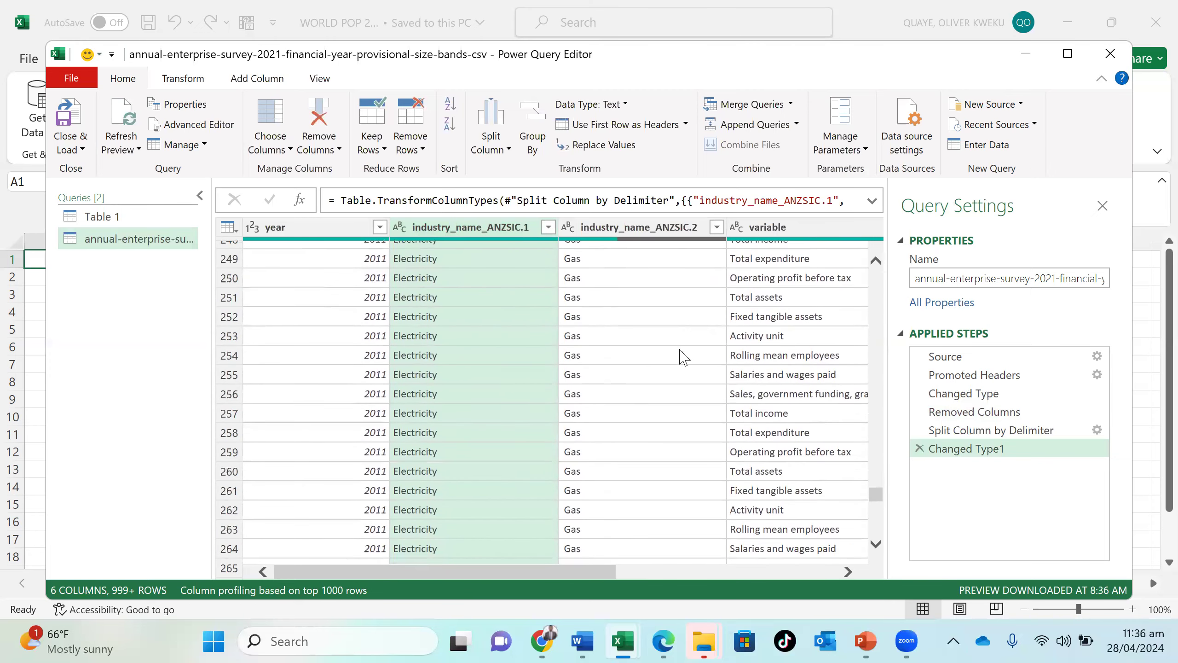
pyautogui.scroll(-10, 614, 323)
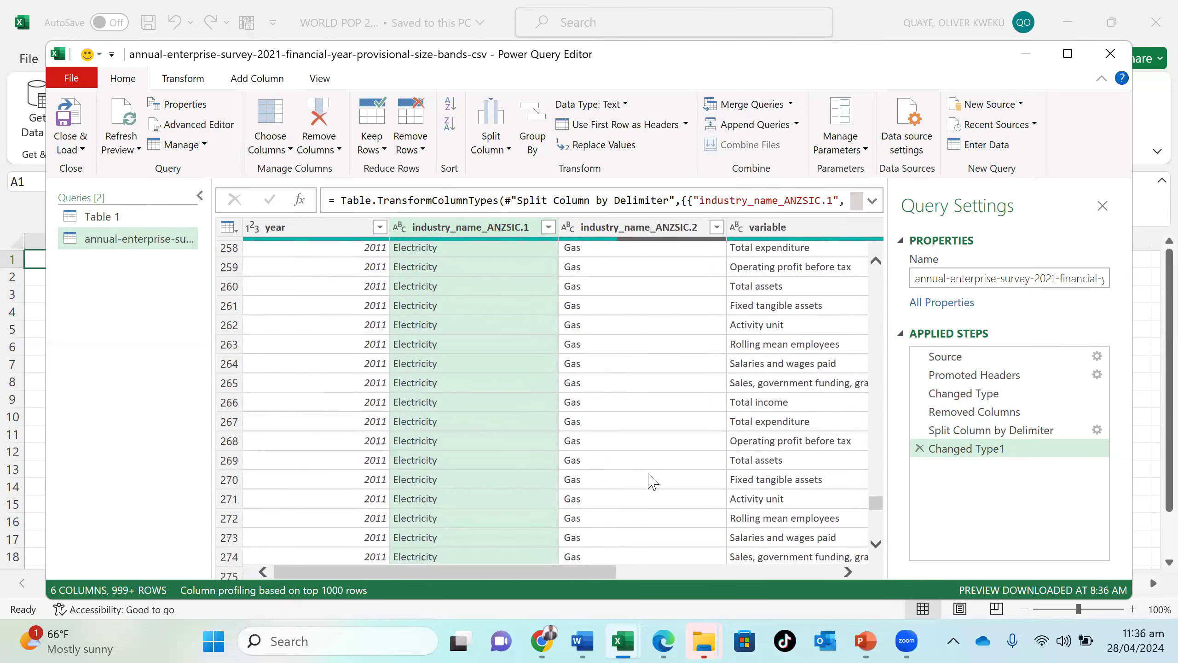
# - Review how the Electricity, Agriculture and Construction rows are divided between the two split industry name columns
pyautogui.scroll(-1, 653, 481)
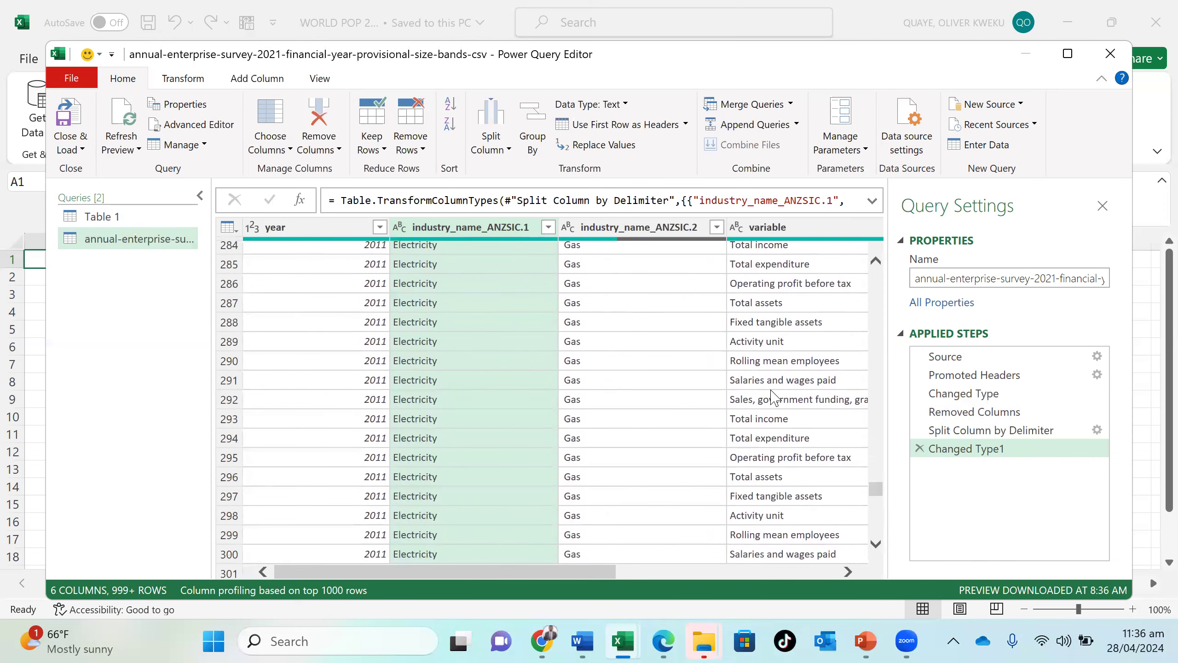
pyautogui.scroll(-1, 772, 398)
pyautogui.scroll(20, 772, 399)
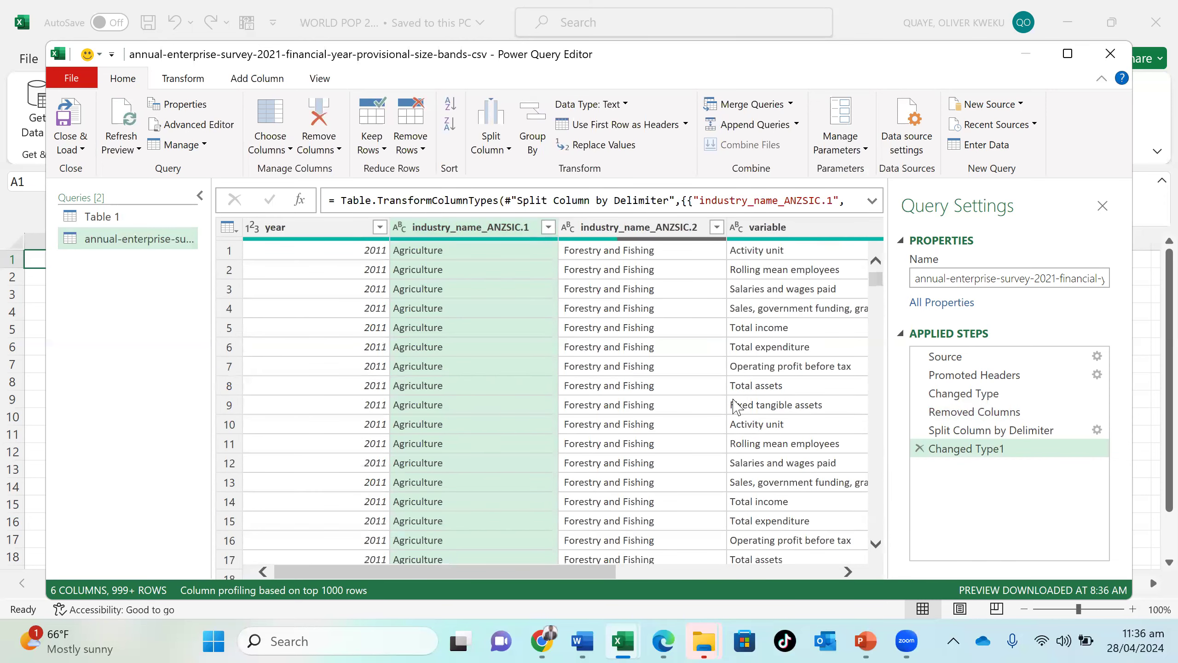
pyautogui.scroll(-1, 657, 425)
pyautogui.scroll(-20, 660, 423)
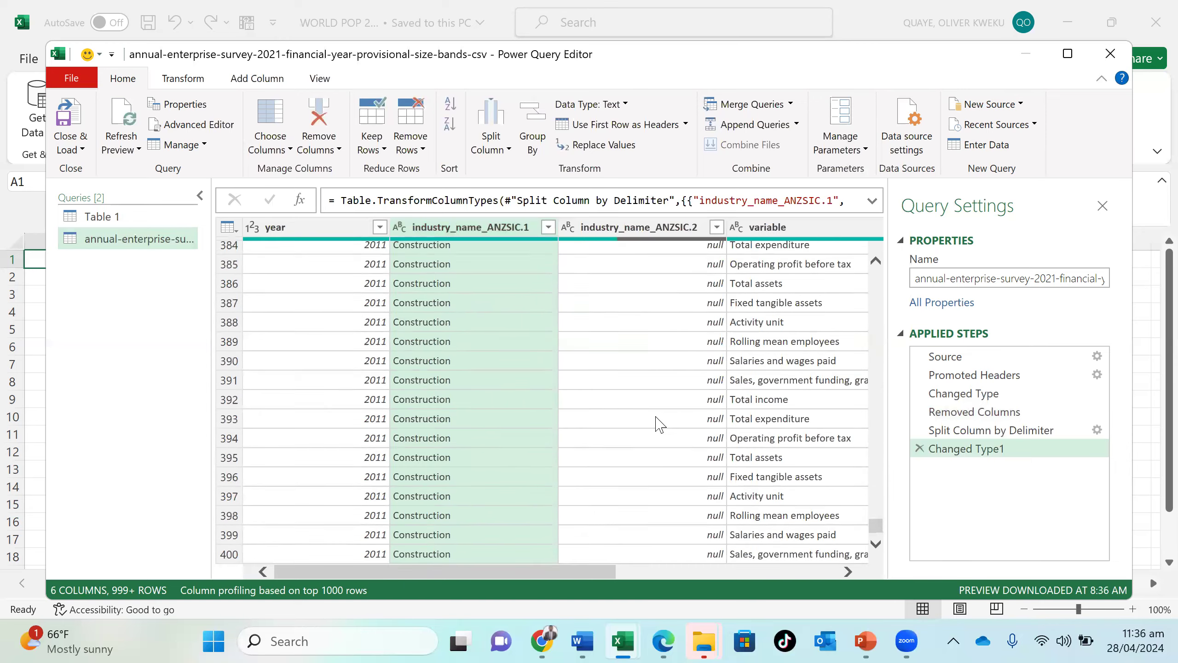
pyautogui.scroll(20, 660, 424)
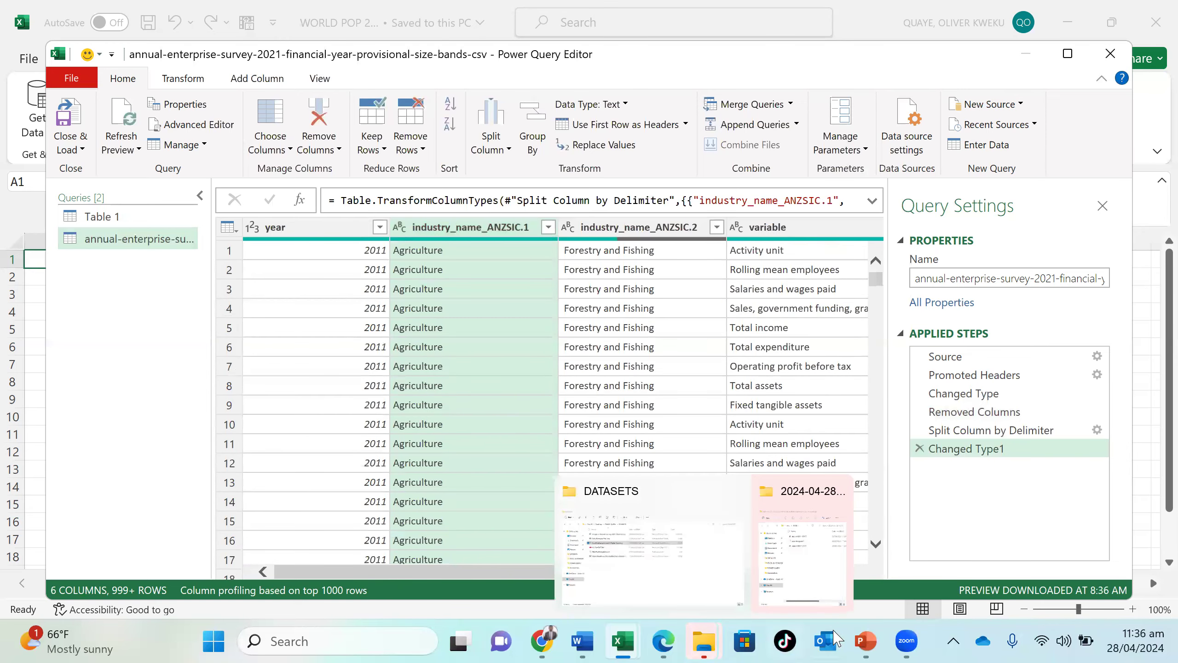
# - Delete the Changed Type1 and Split Column by Delimiter steps, and widen the industry_name_ANZSIC column to fit its longest names
pyautogui.click(921, 449)
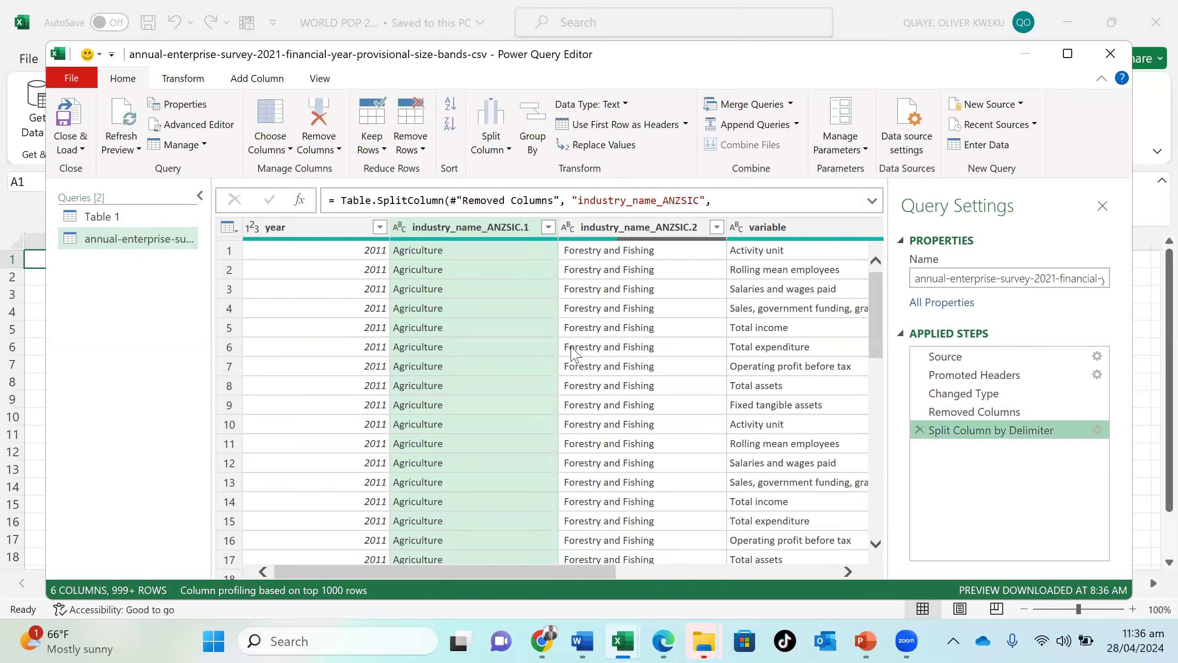
pyautogui.click(919, 431)
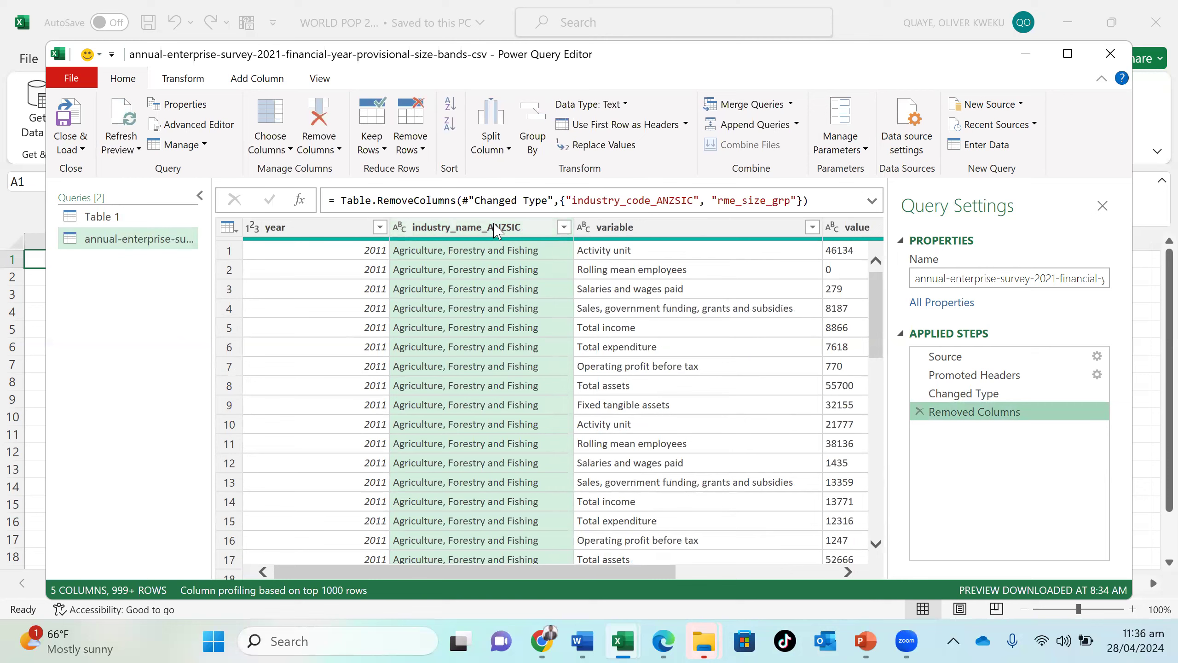
pyautogui.scroll(-20, 523, 483)
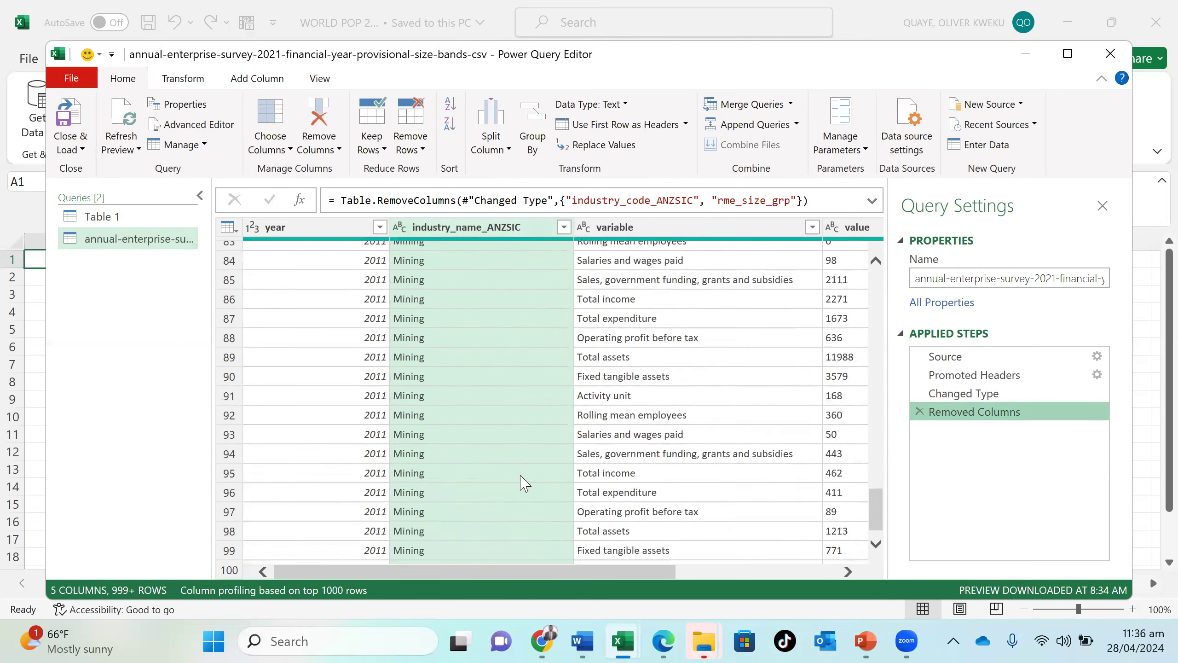
pyautogui.scroll(-20, 525, 483)
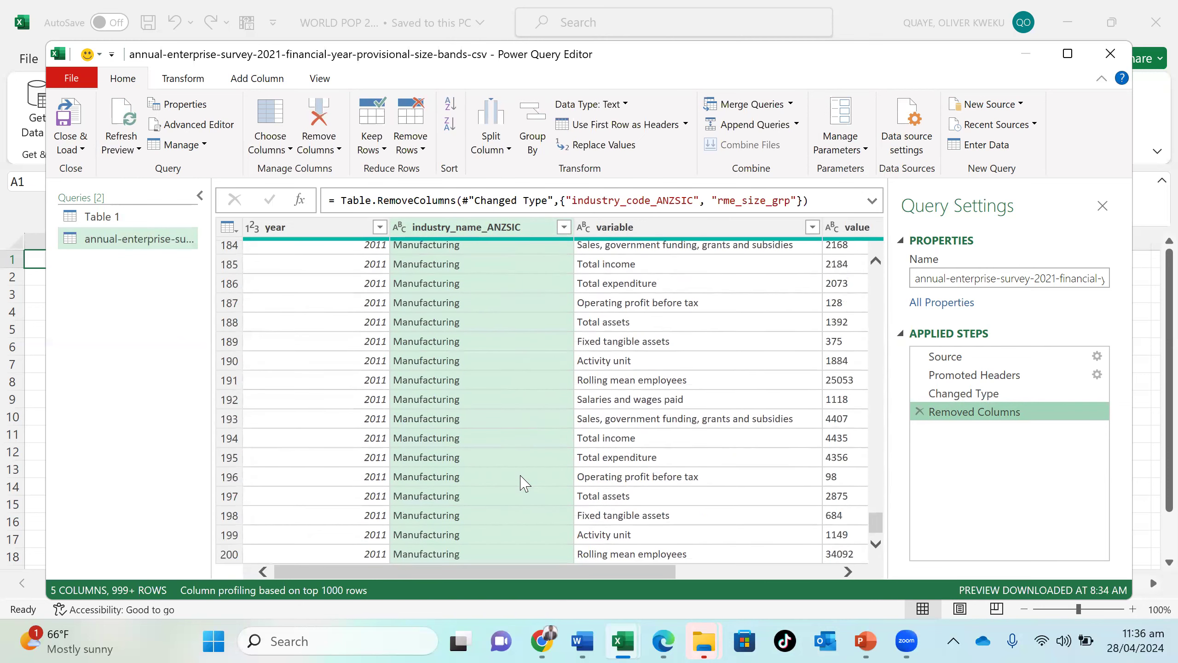
pyautogui.scroll(-20, 524, 483)
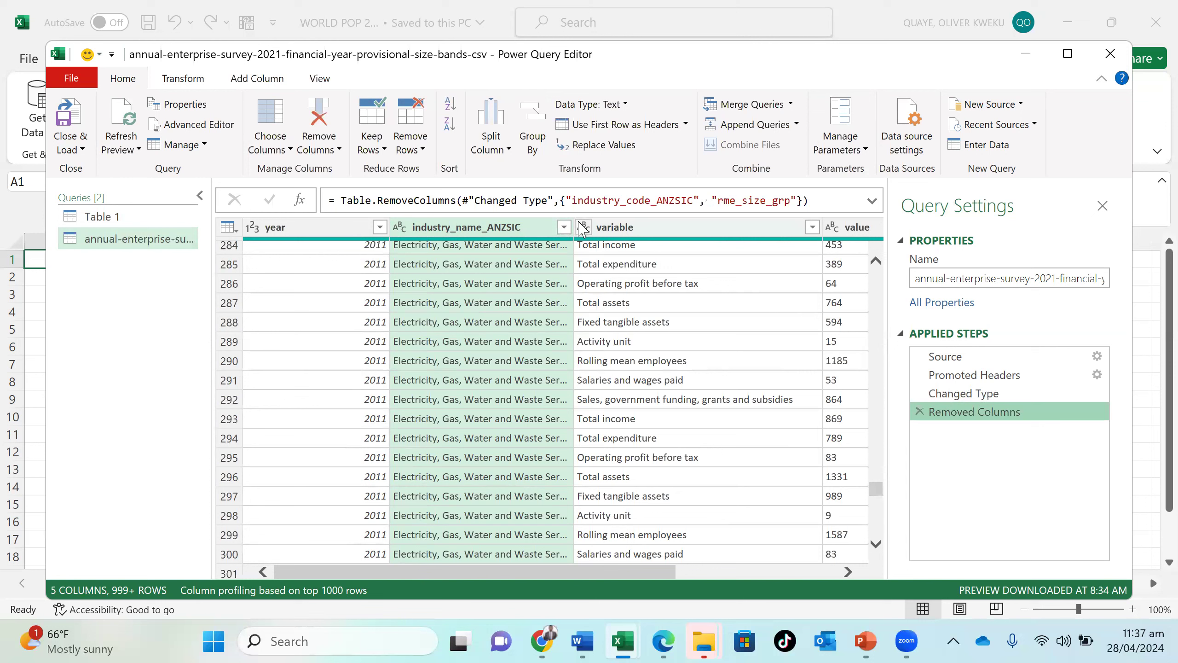
pyautogui.moveTo(577, 228); pyautogui.dragTo(668, 228)
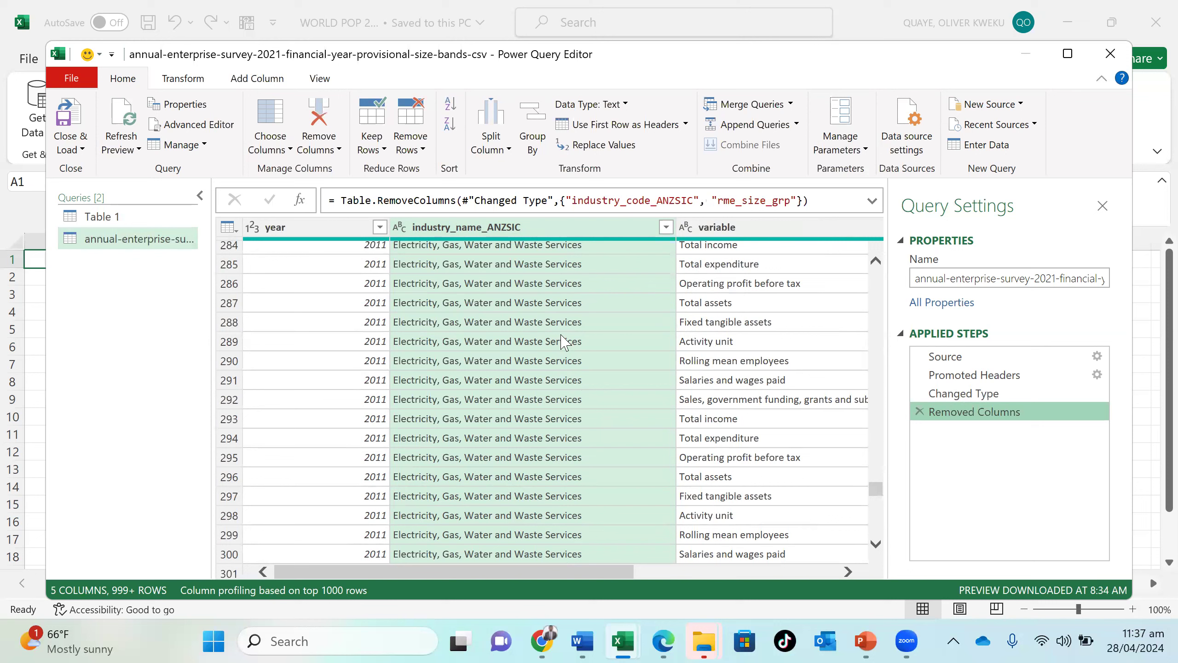
# - Split the industry_name_ANZSIC column by a custom comma delimiter at the left-most delimiter only
pyautogui.scroll(20, 490, 391)
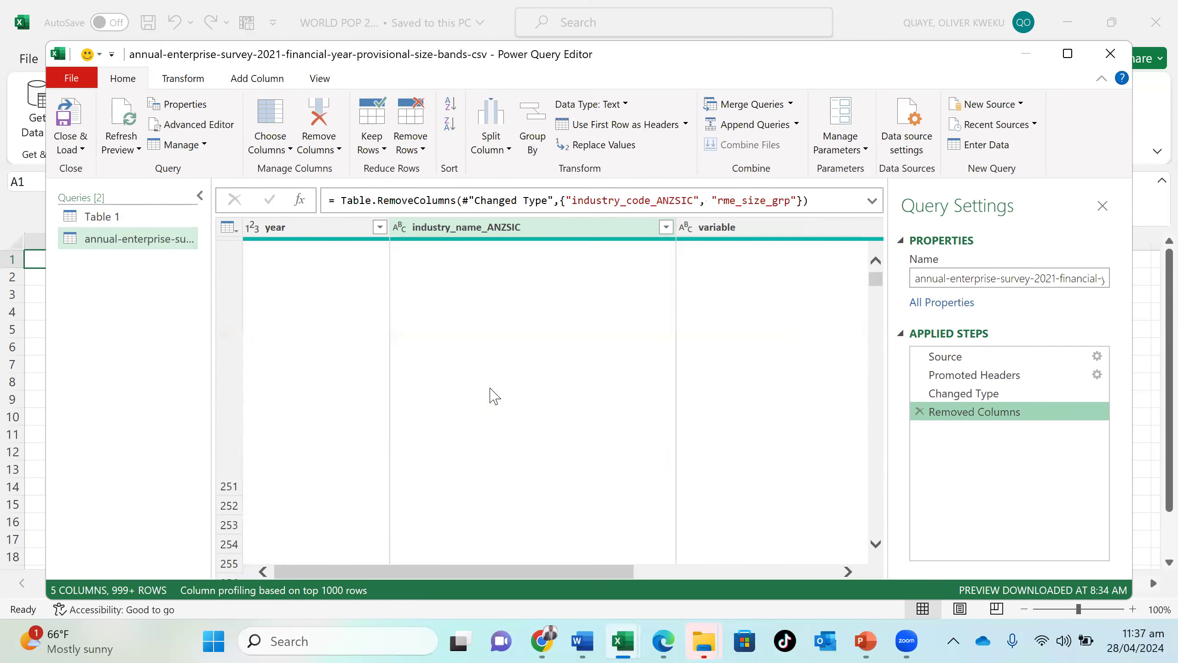
pyautogui.click(509, 155)
pyautogui.click(523, 170)
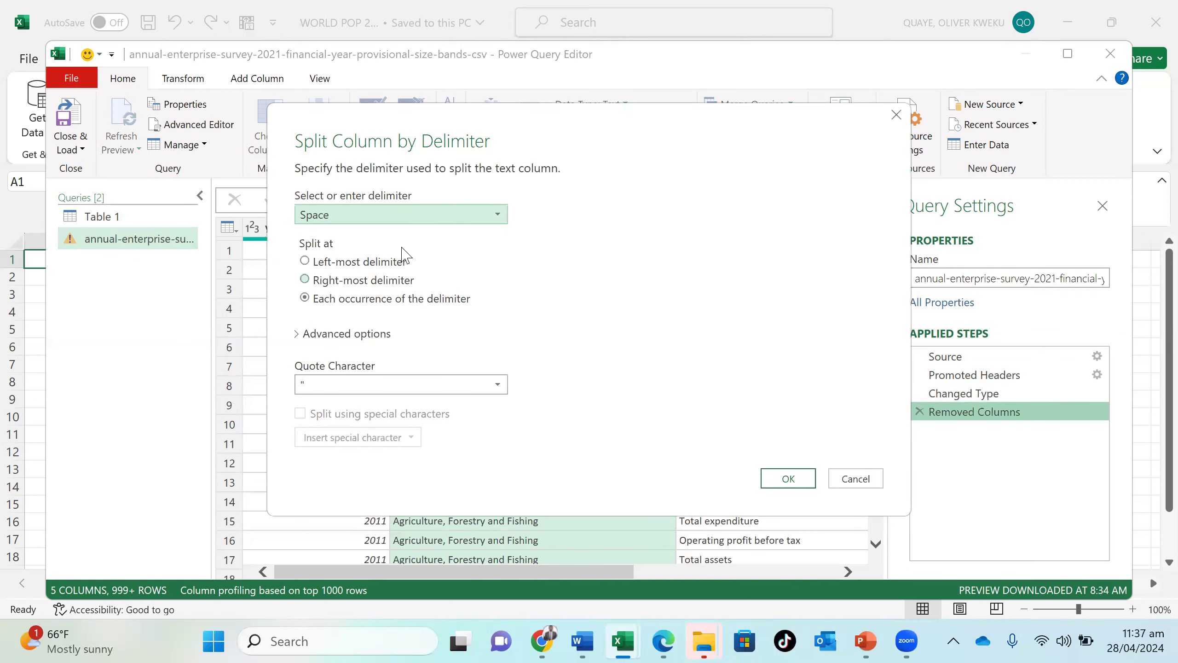
pyautogui.click(437, 217)
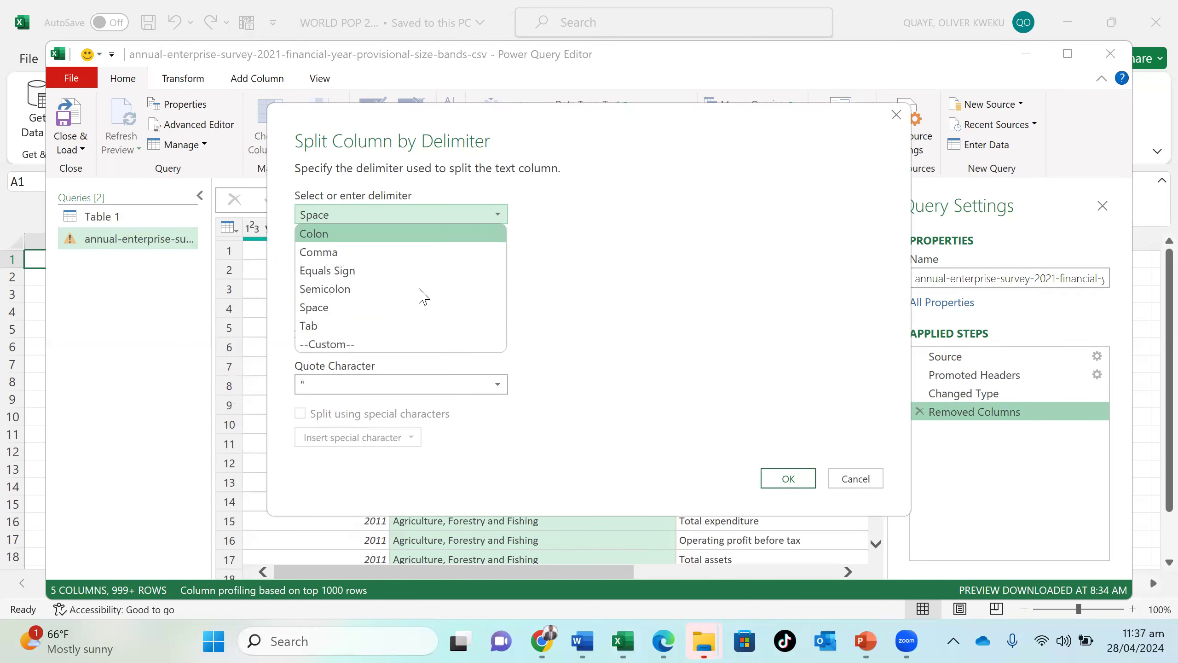
pyautogui.click(400, 344)
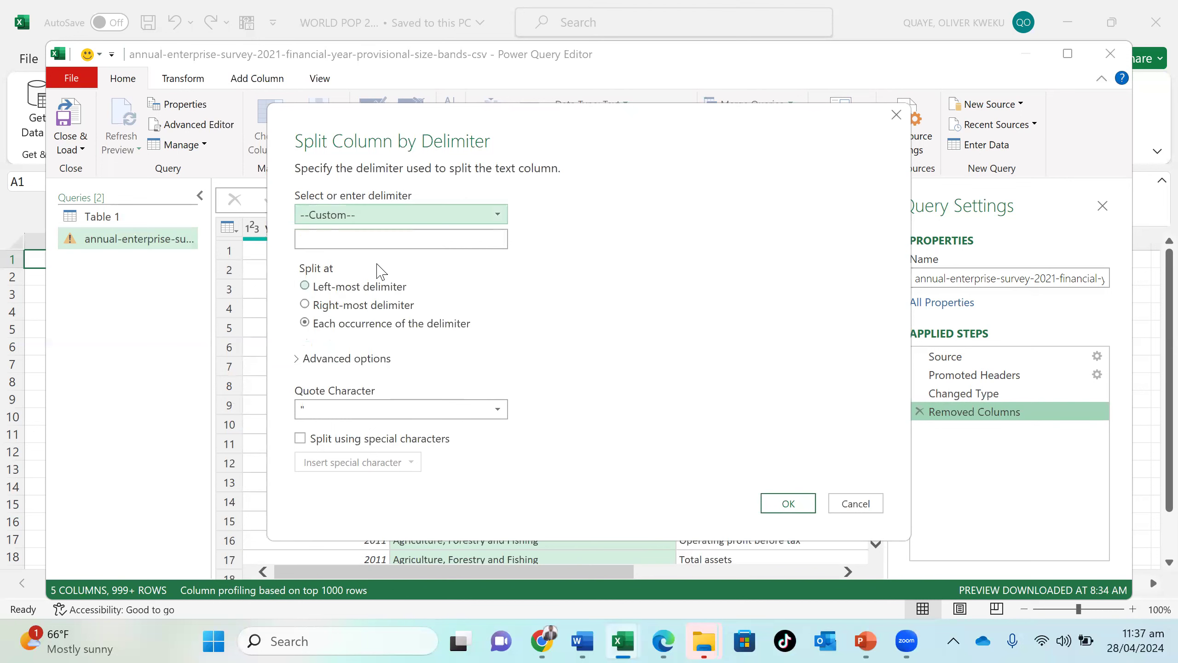
pyautogui.click(378, 238)
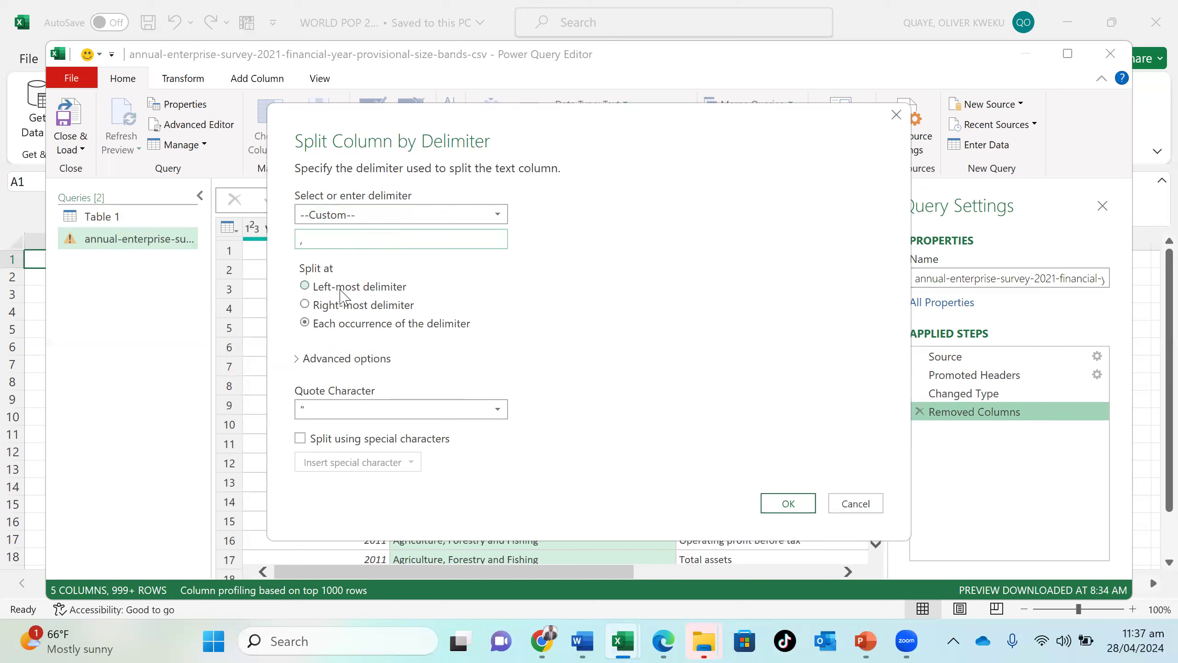
pyautogui.click(341, 289)
pyautogui.click(789, 504)
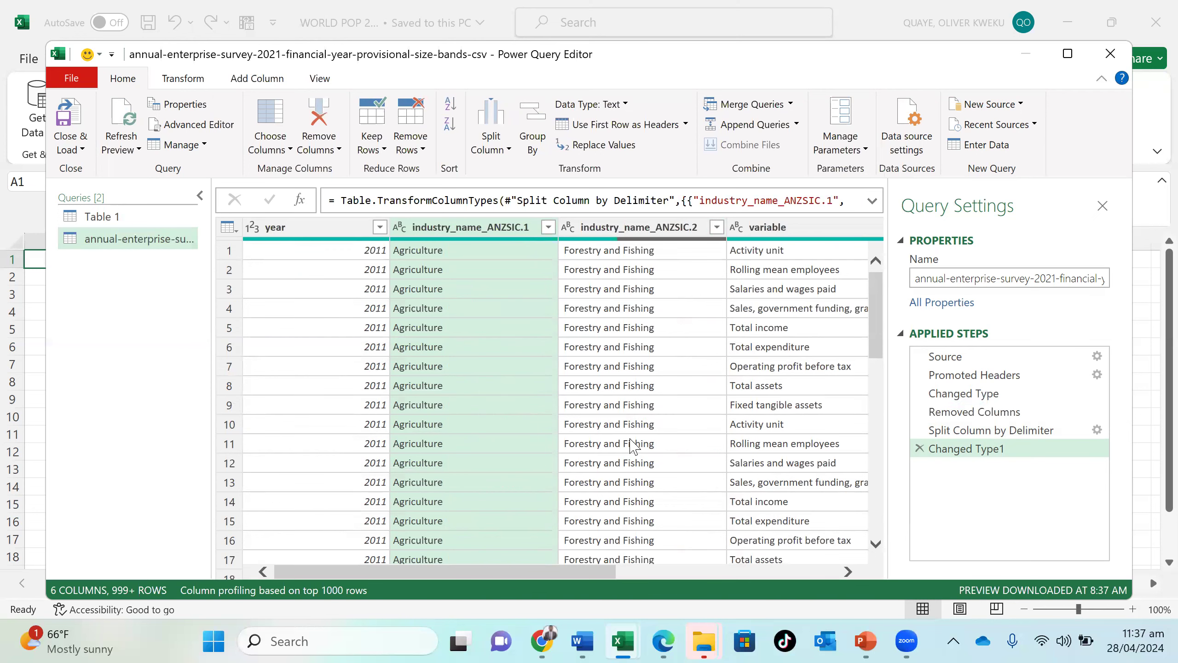
# - Check the left-most comma split down the rows, including the Electricity entries in the second industry name column
pyautogui.scroll(-20, 634, 446)
pyautogui.scroll(-20, 634, 446)
pyautogui.scroll(-10, 634, 446)
pyautogui.scroll(20, 634, 445)
pyautogui.scroll(-20, 634, 441)
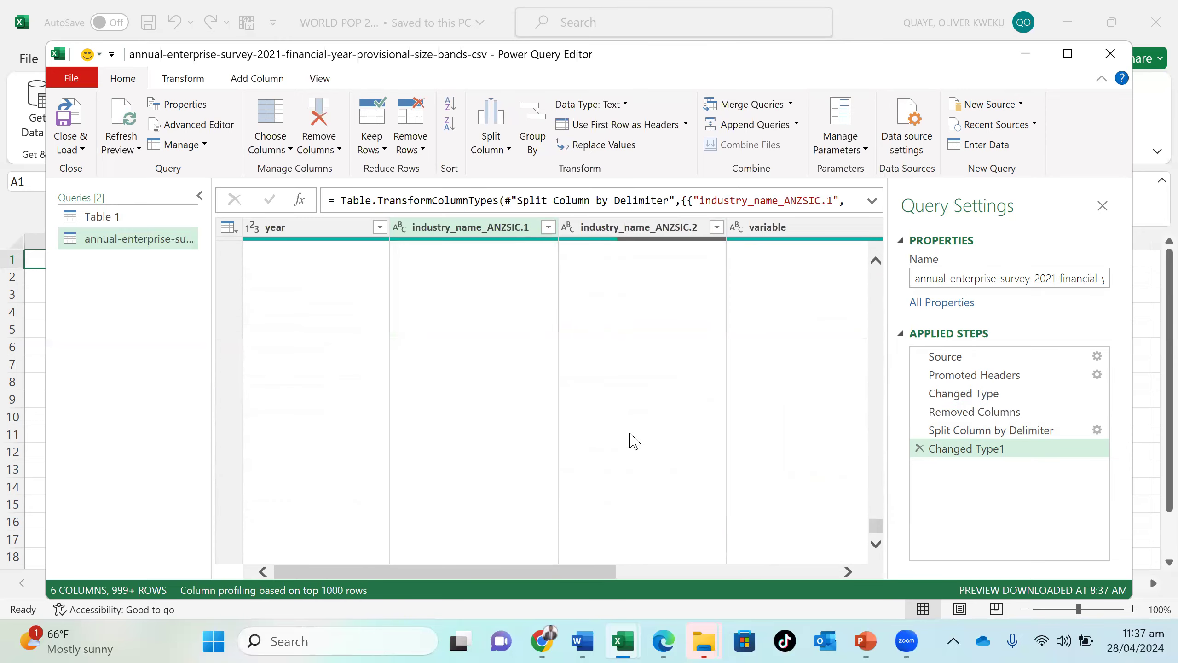
pyautogui.scroll(6, 634, 441)
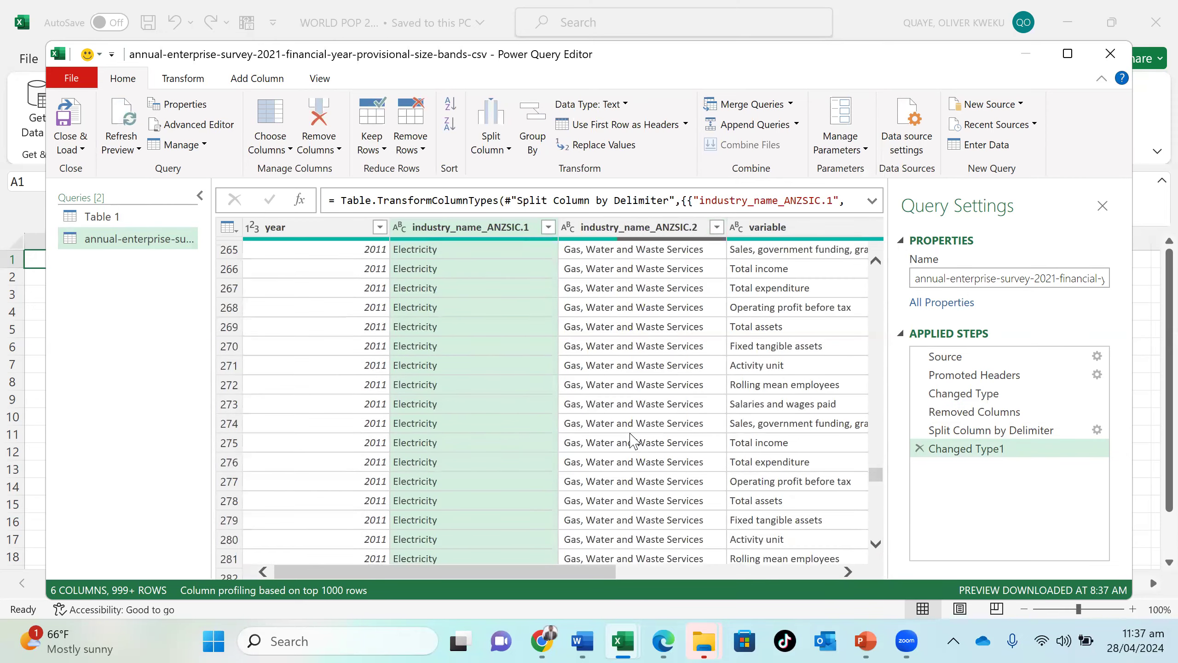
pyautogui.scroll(20, 634, 430)
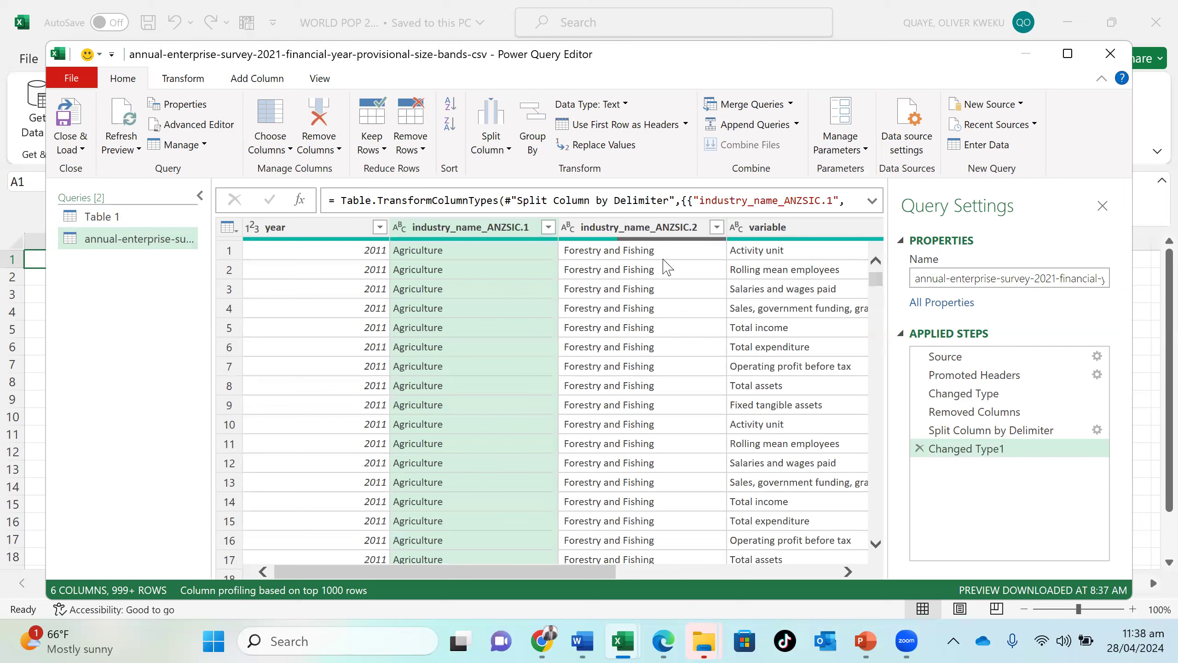
# - Rename the industry_name_ANZSIC.1 column as Sector
pyautogui.doubleClick(493, 229)
pyautogui.write('Sec')
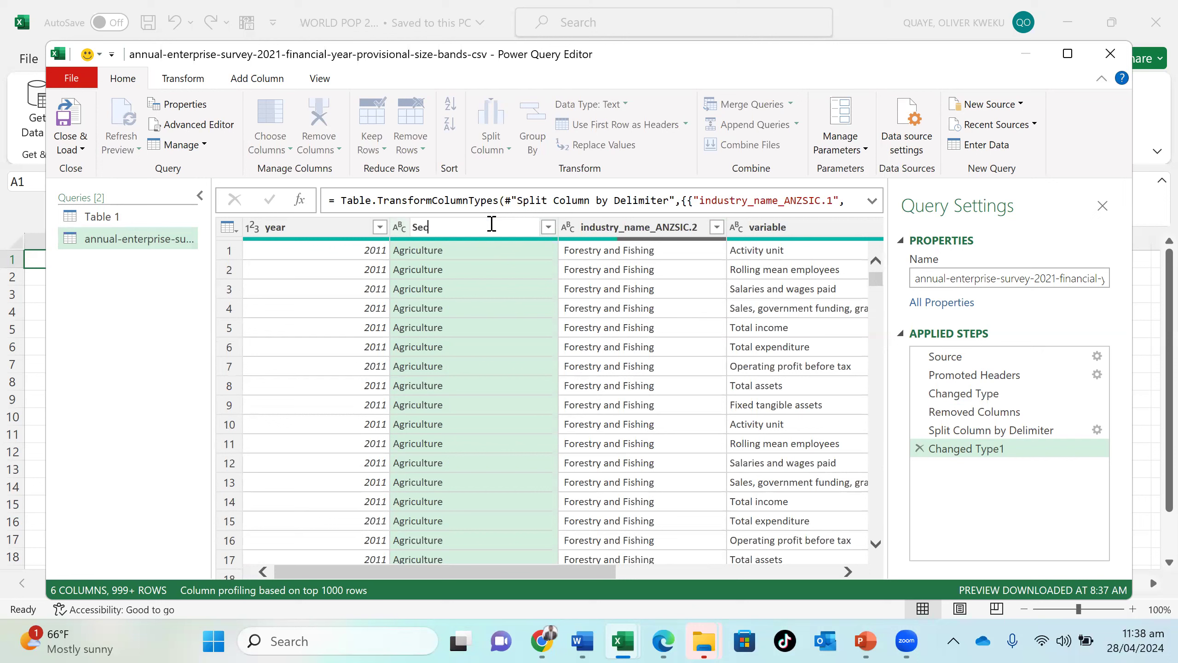
pyautogui.click(647, 226)
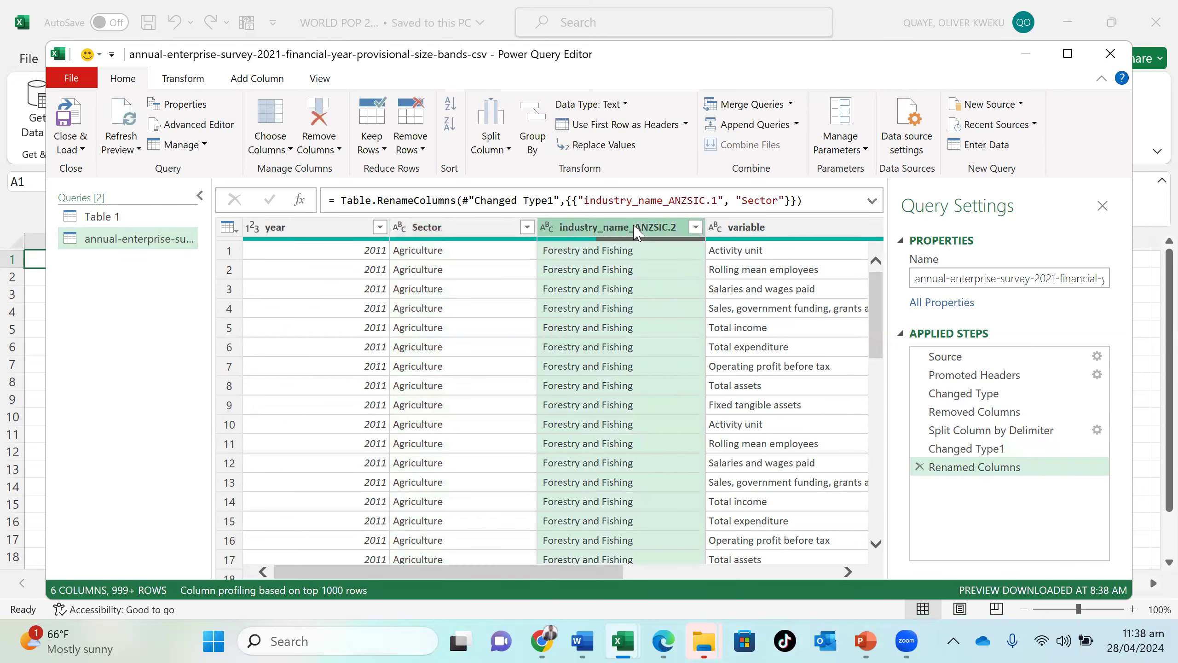
# - Rename the industry_name_ANZSIC.2 column as Industry
pyautogui.doubleClick(623, 226)
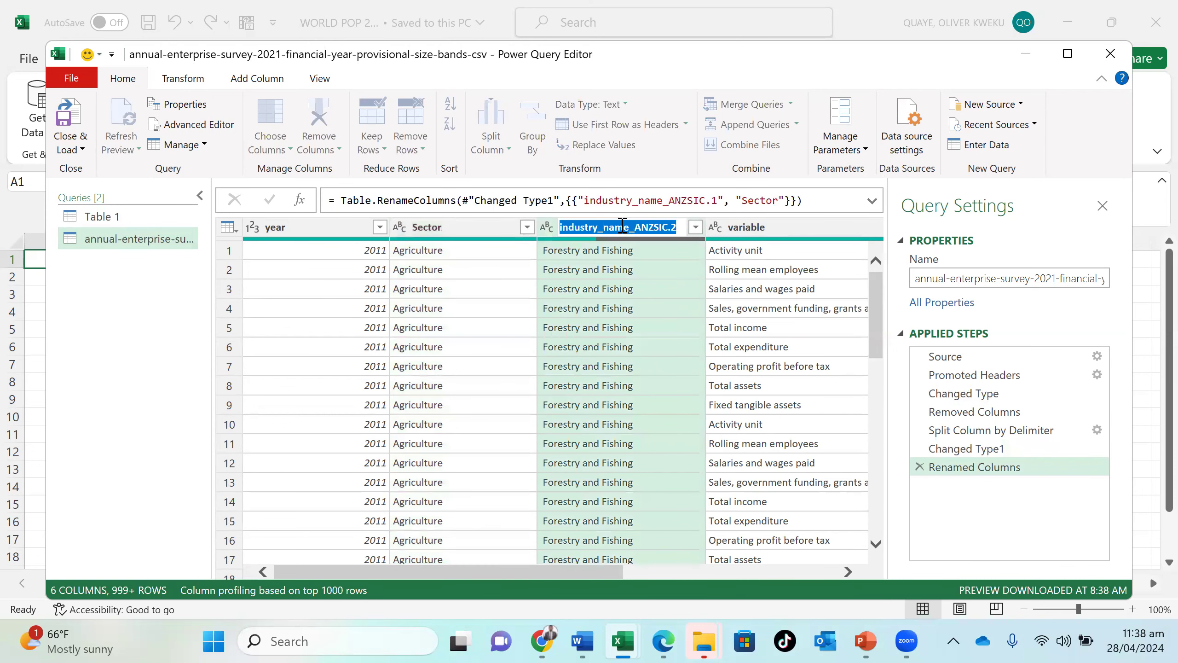
pyautogui.click(666, 230)
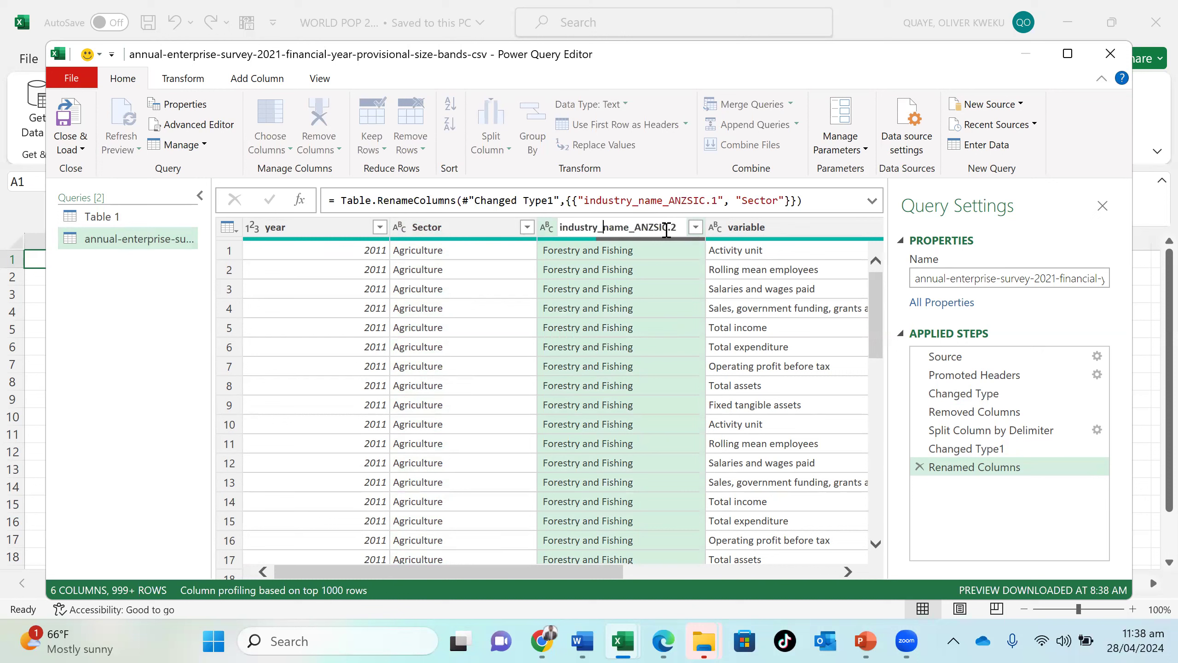
pyautogui.doubleClick(667, 230)
pyautogui.write('Industry')
pyautogui.press('Return')
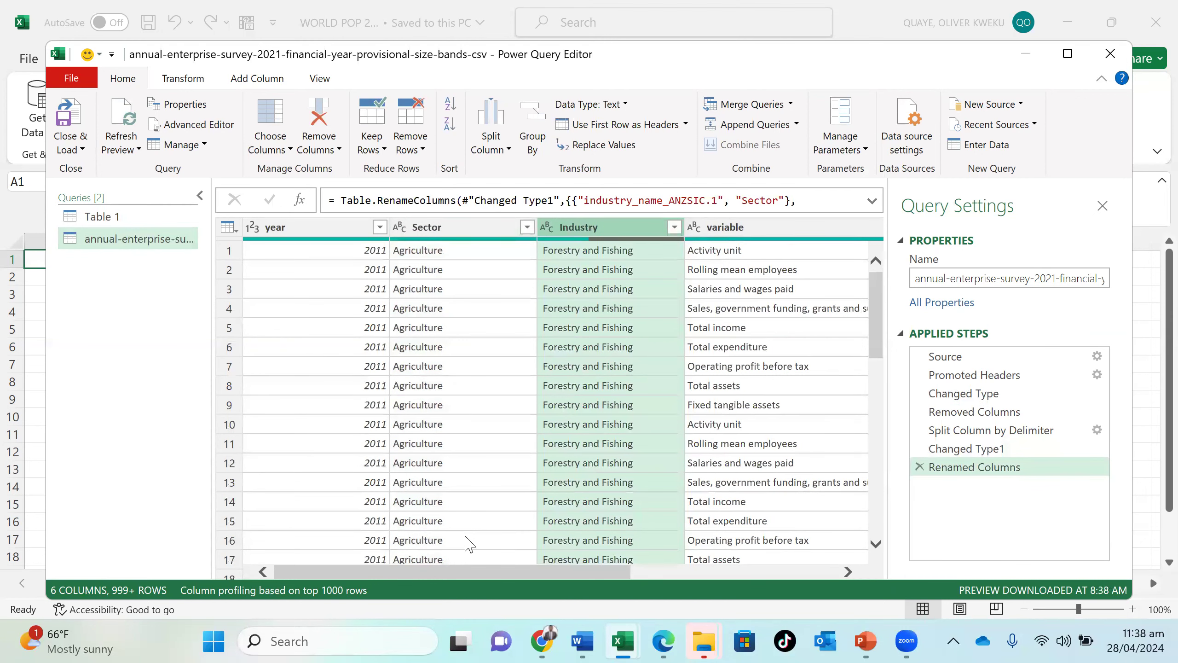
# - Inspect the variable, value and unit columns, including the full text of the variable cell in row 4
pyautogui.hscroll(5, 469, 543)
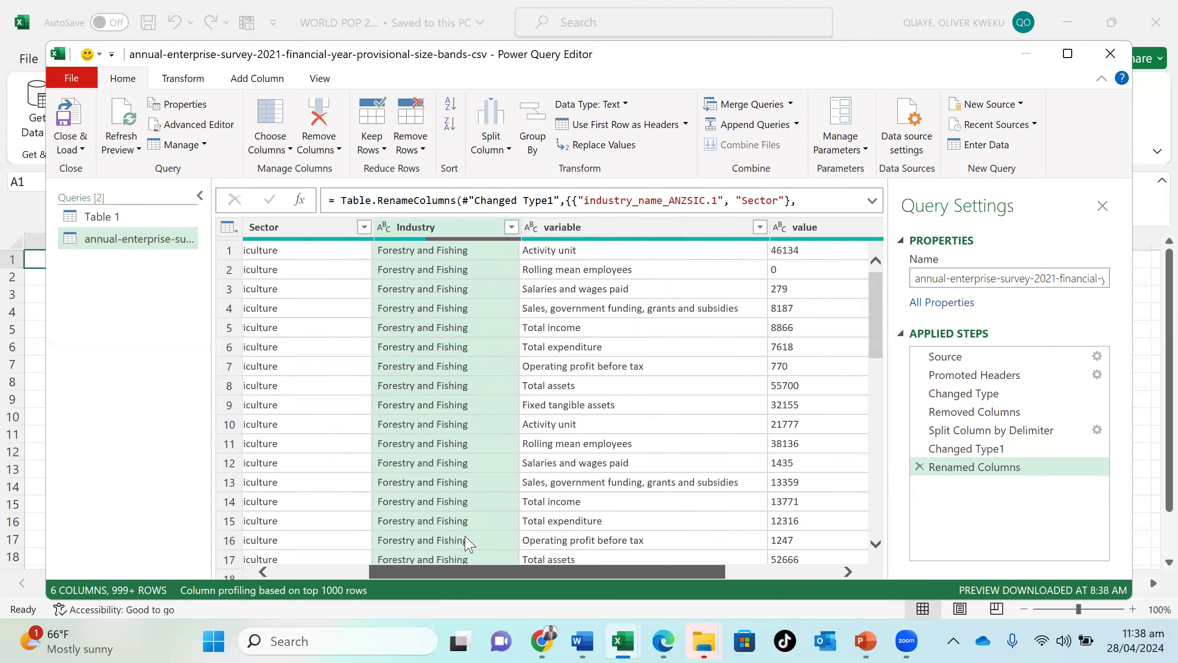
pyautogui.hscroll(3, 592, 544)
pyautogui.click(599, 554)
pyautogui.click(602, 303)
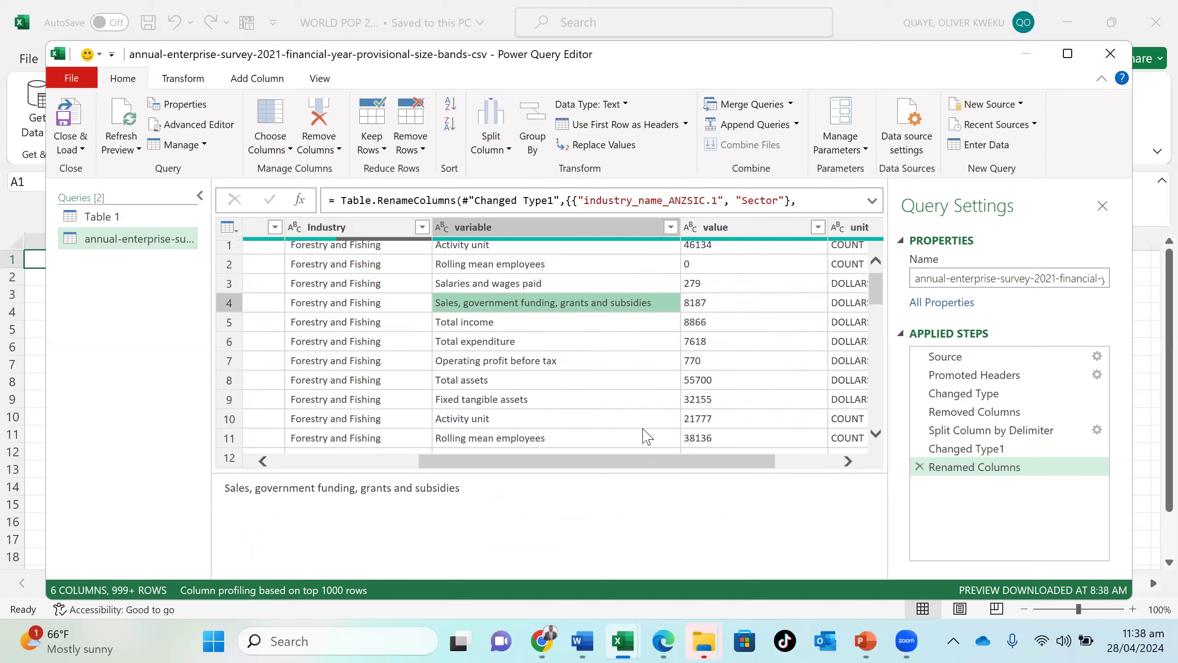
pyautogui.moveTo(637, 460); pyautogui.dragTo(703, 446)
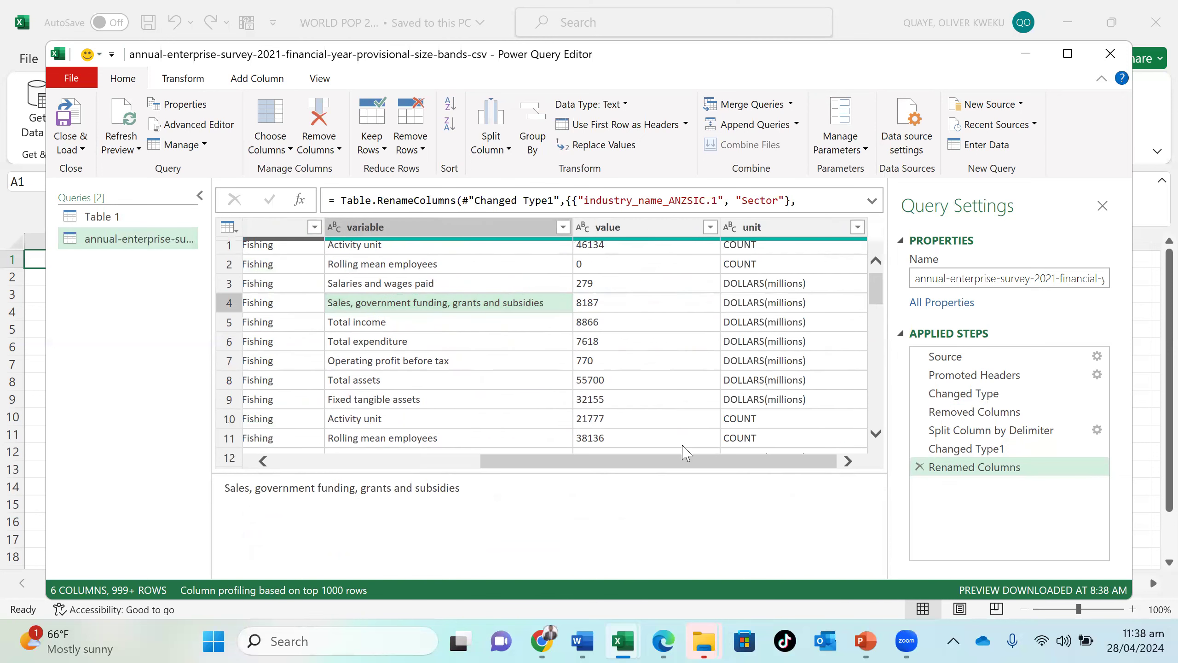
pyautogui.rightClick(521, 302)
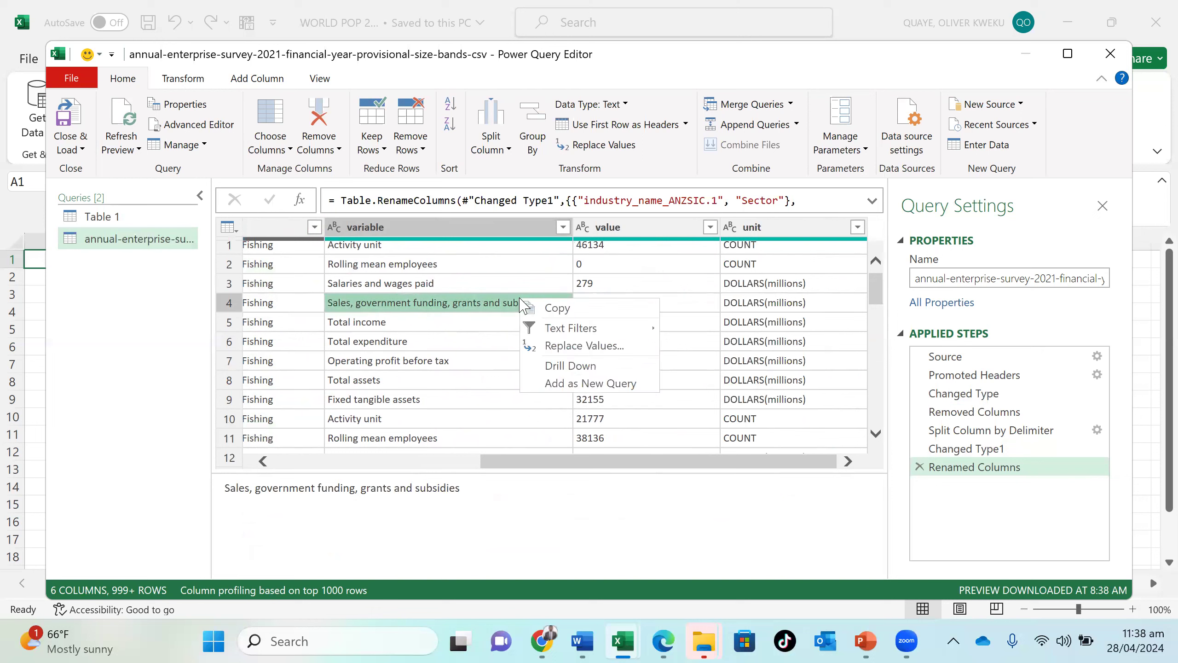
pyautogui.click(503, 308)
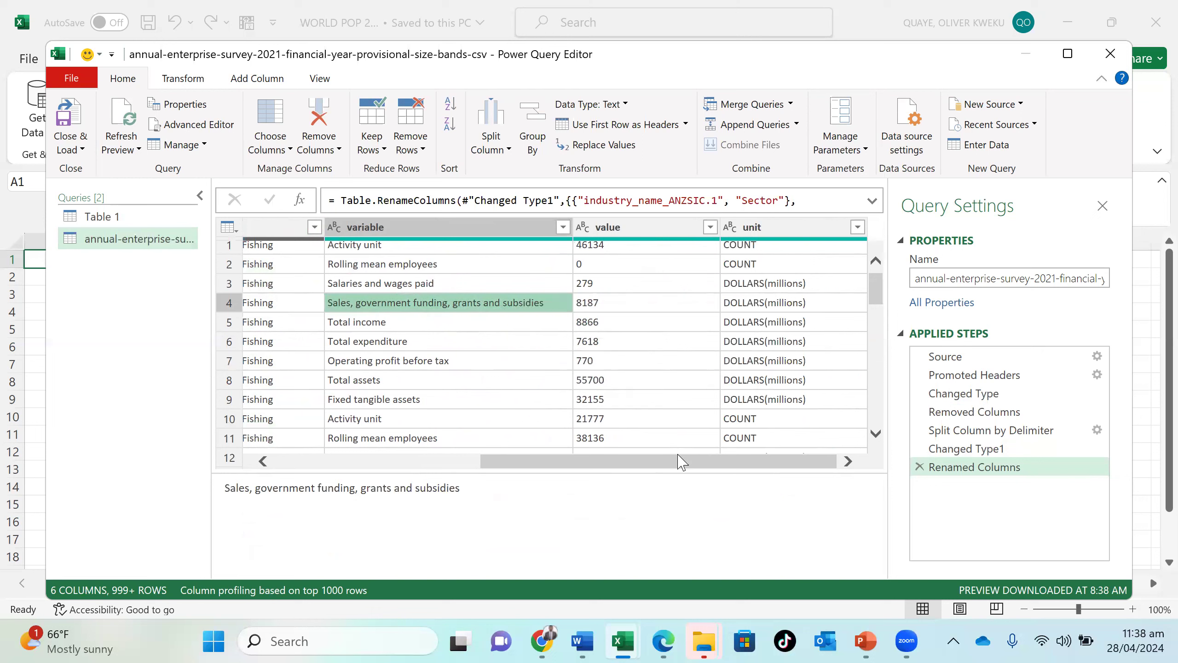
pyautogui.moveTo(671, 461); pyautogui.dragTo(689, 450)
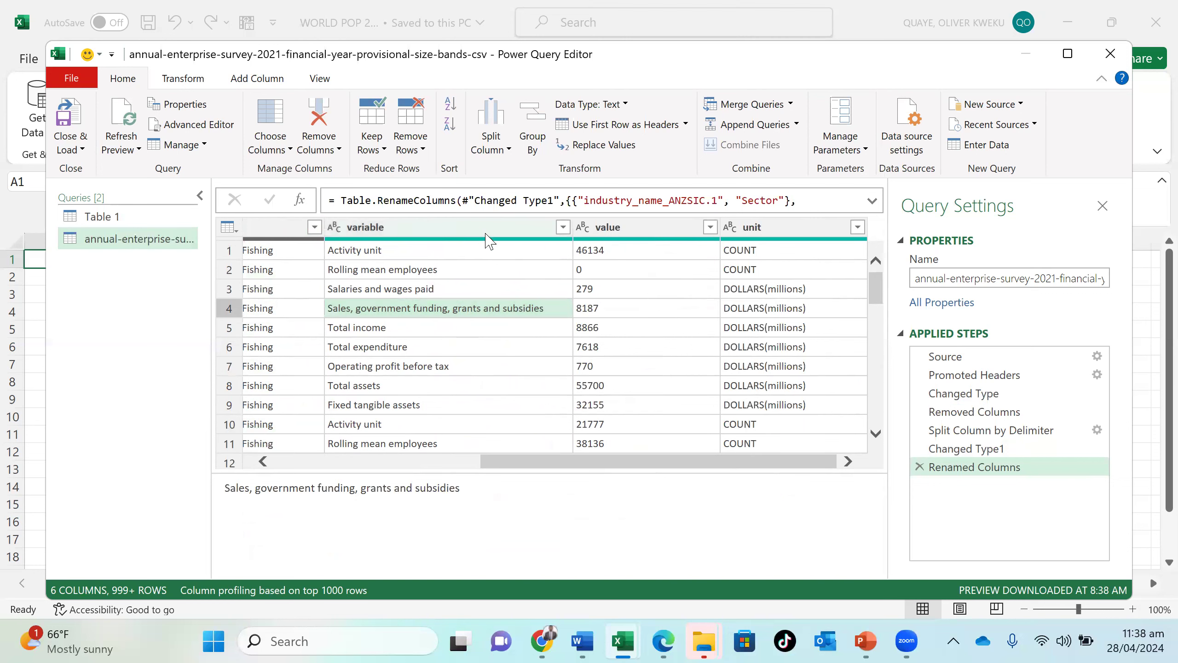
# - Change the value column's data type to Whole Number
pyautogui.click(658, 229)
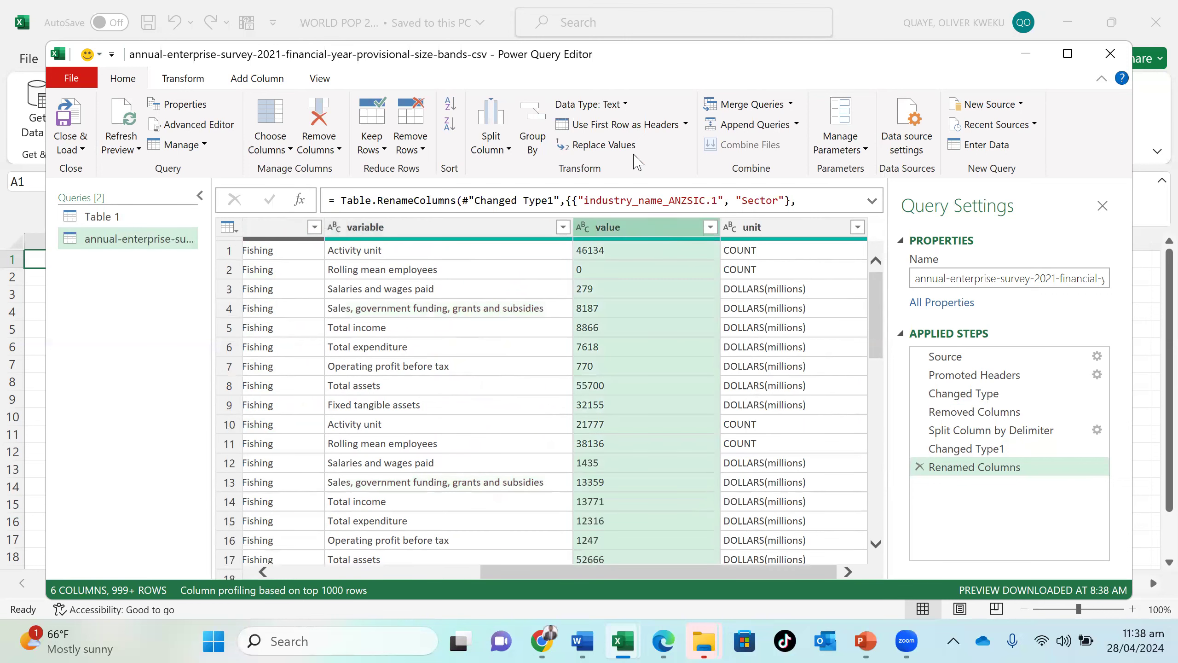
pyautogui.click(624, 104)
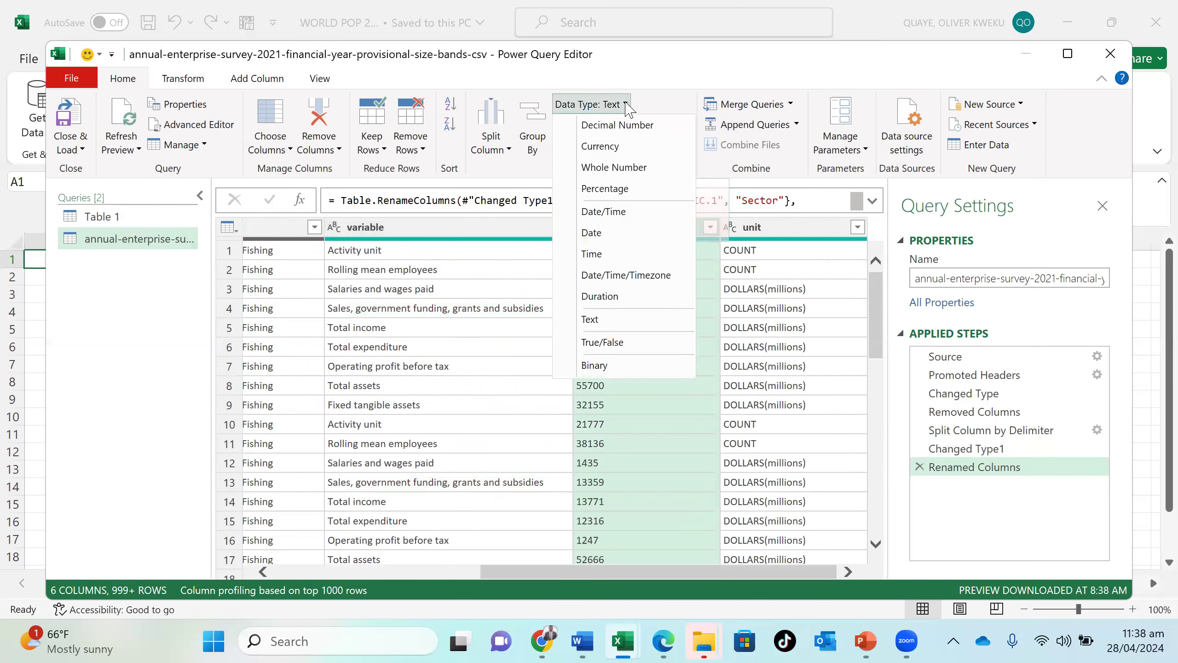
pyautogui.click(646, 168)
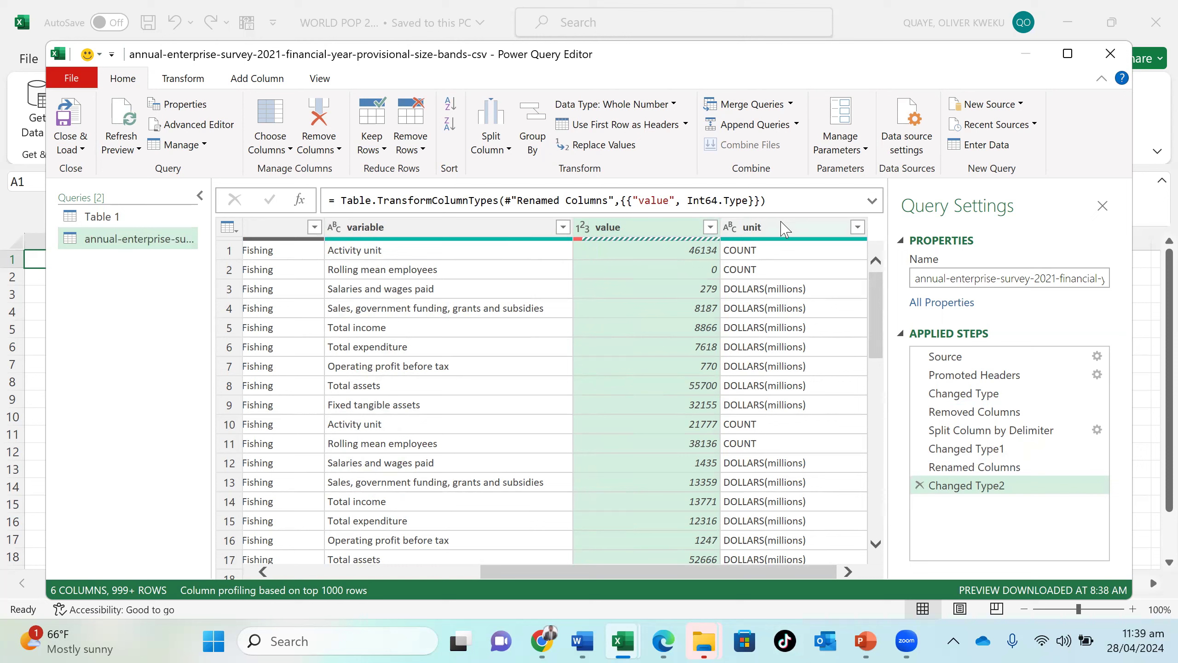
# - Remove the unit column from the annual enterprise survey query
pyautogui.click(784, 227)
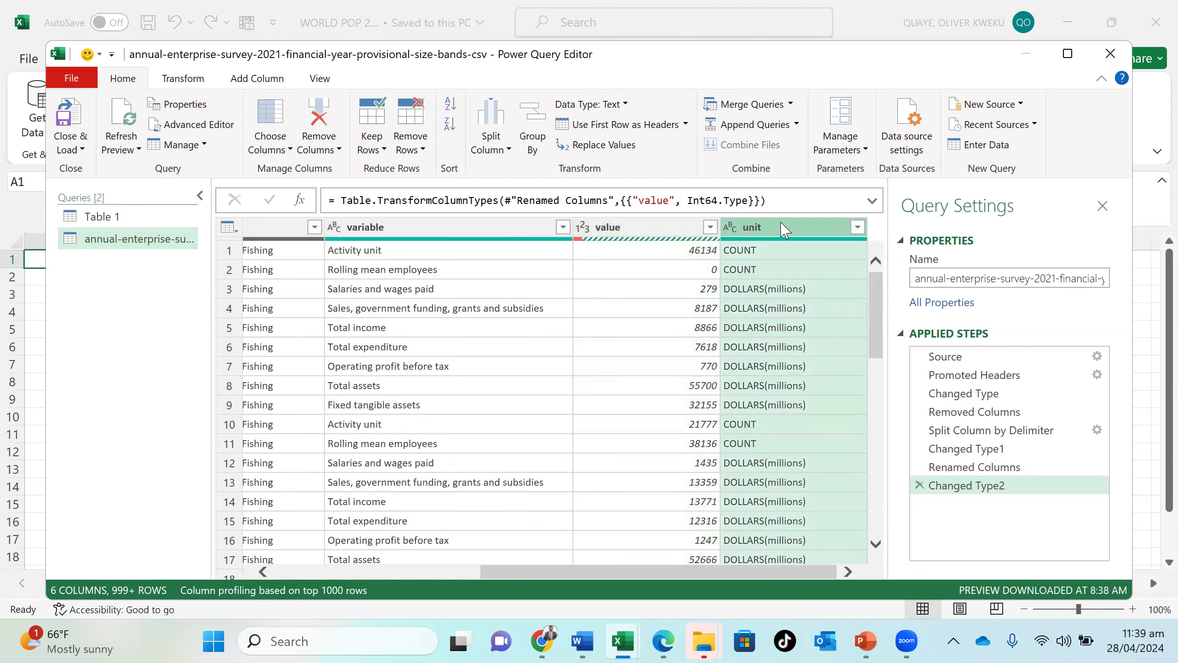
pyautogui.rightClick(784, 228)
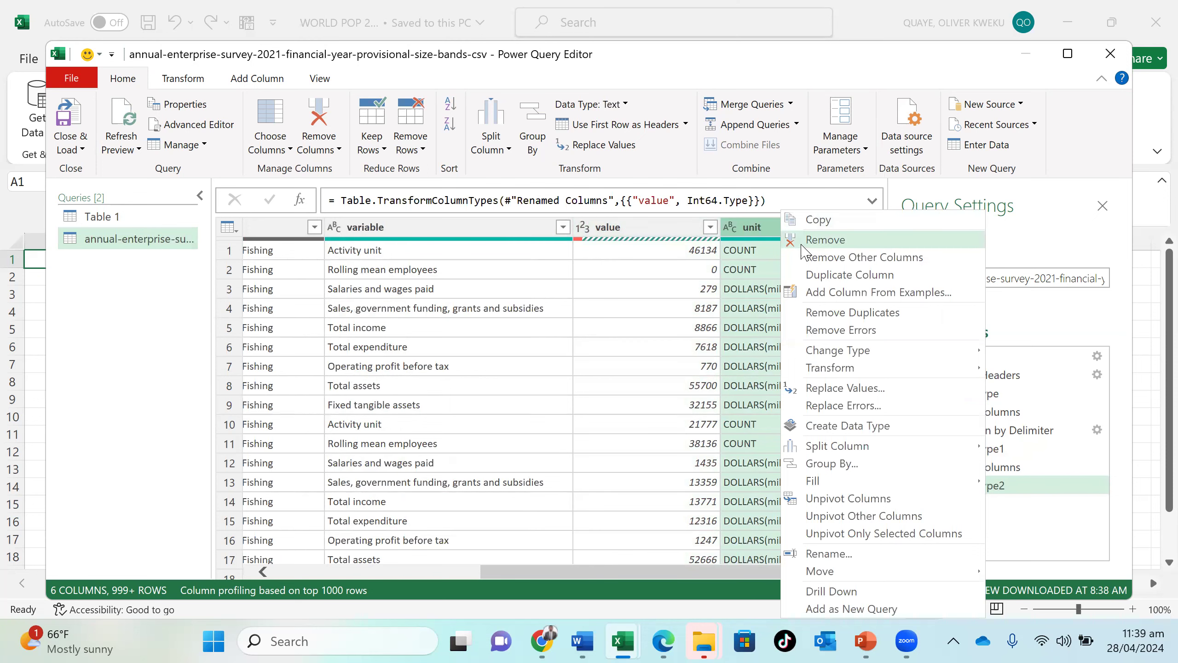
pyautogui.click(825, 239)
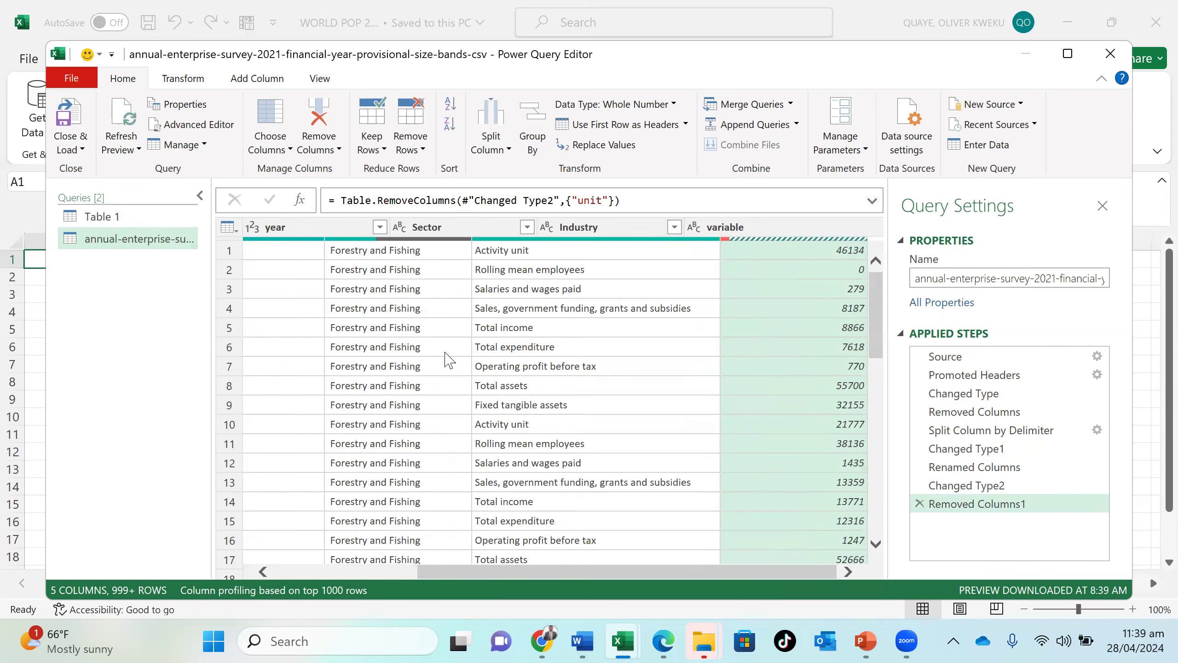
# - Load the cleaned annual enterprise survey query into the workbook and dismiss the list of queries and connections
pyautogui.click(83, 150)
pyautogui.click(96, 168)
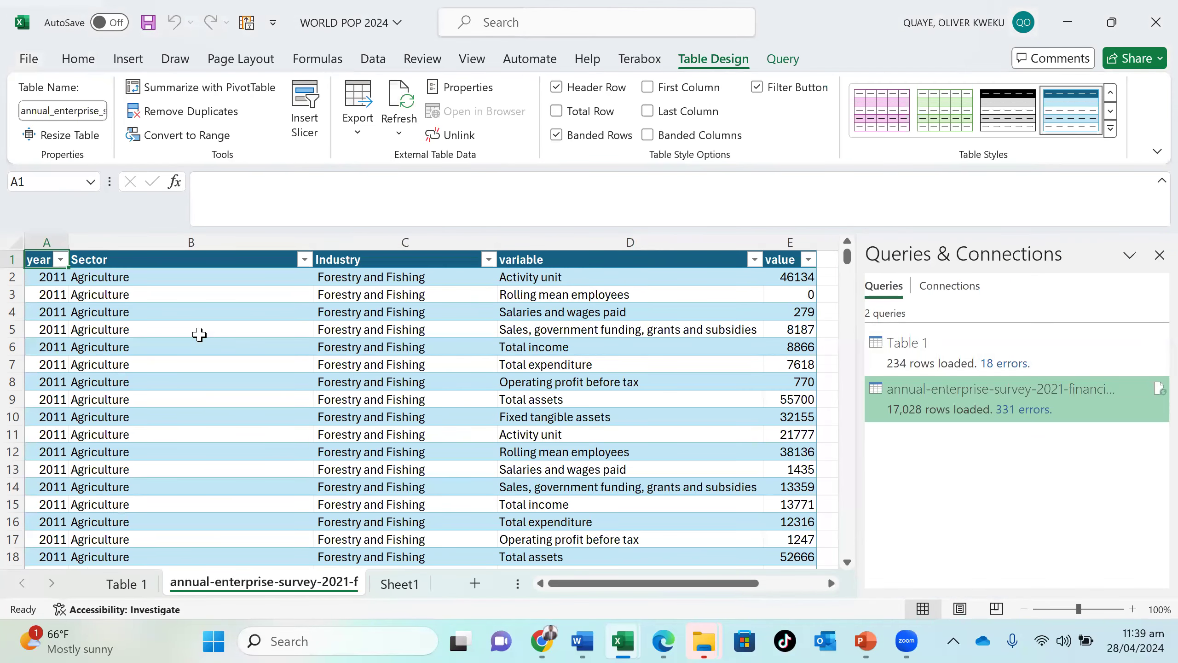
pyautogui.scroll(-20, 199, 334)
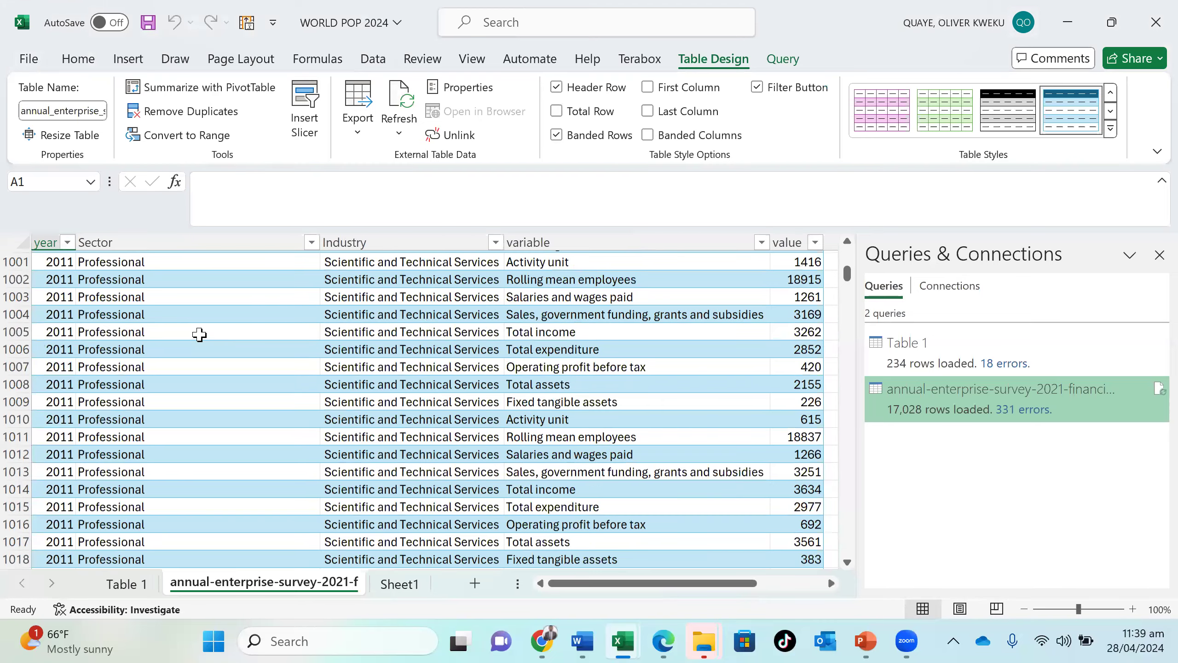
pyautogui.scroll(20, 200, 335)
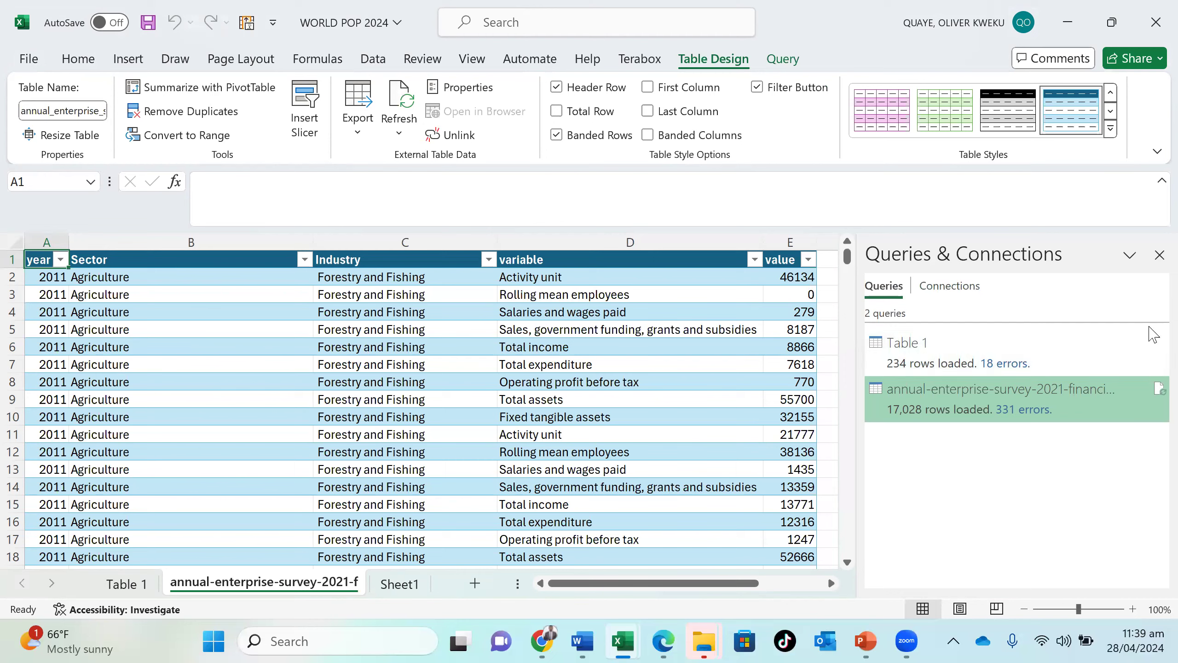
pyautogui.click(1160, 255)
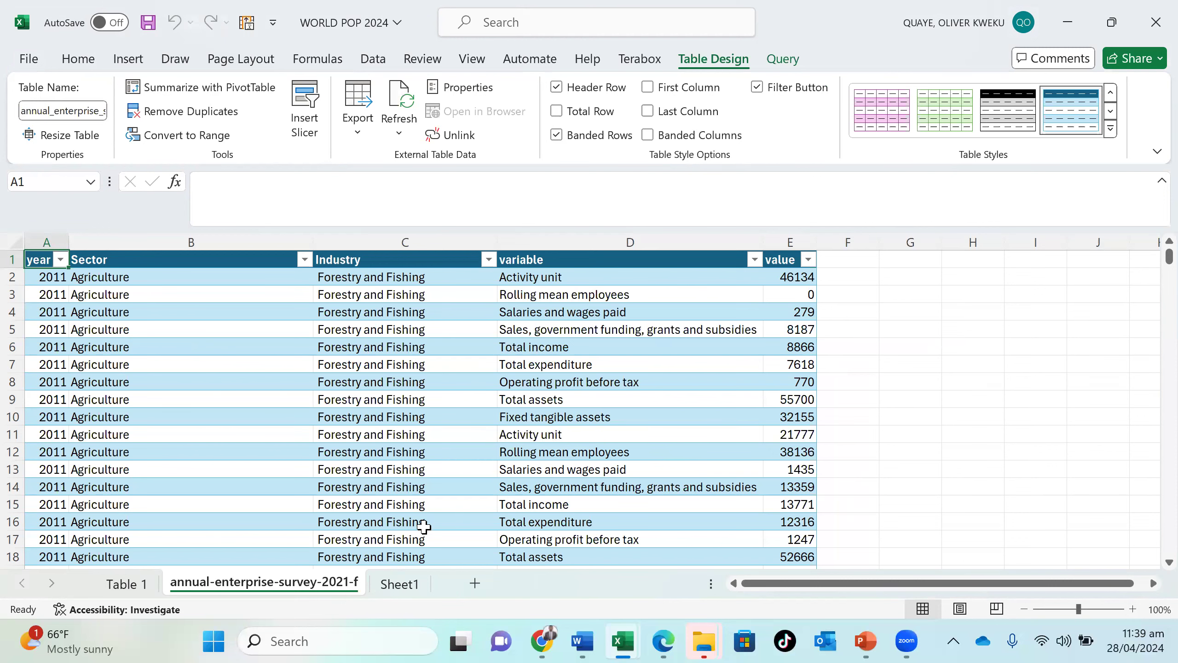
pyautogui.hotkey('ctrl', 'pagedown')
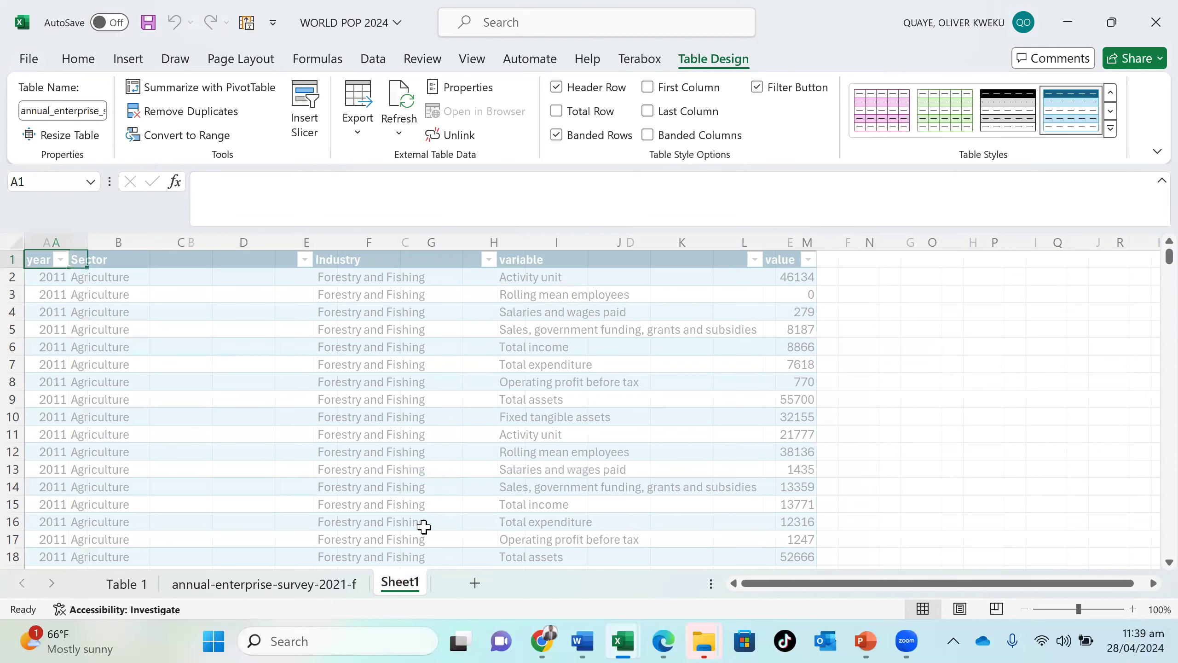
pyautogui.click(370, 314)
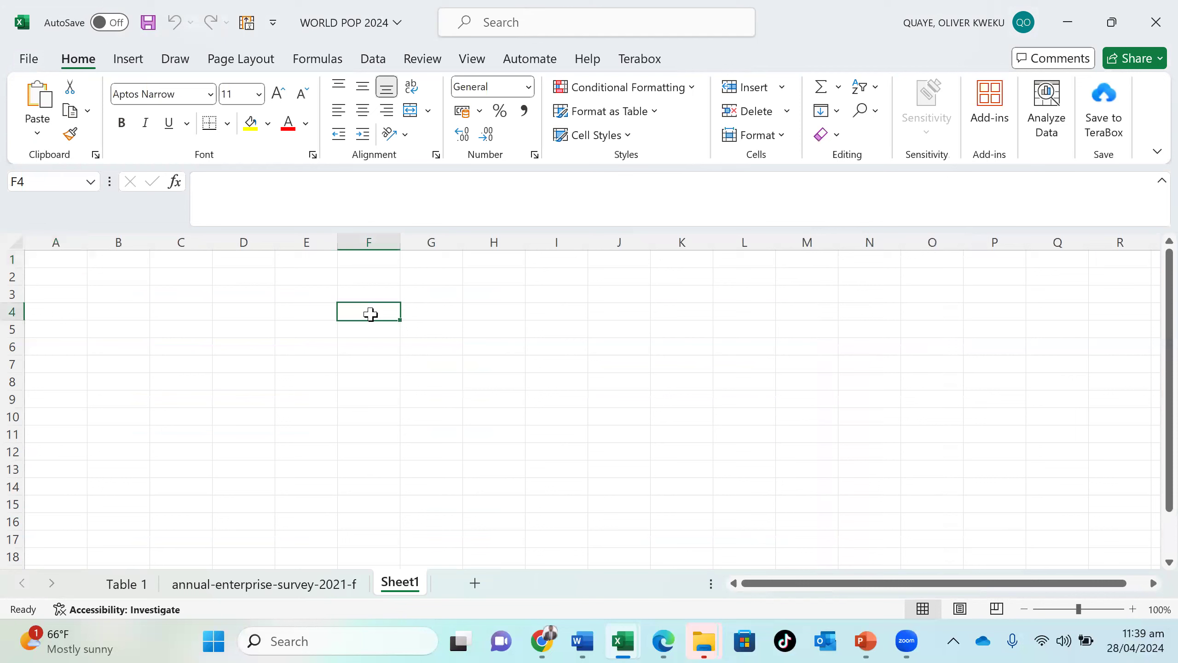
pyautogui.write('0')
pyautogui.press('BackSpace')
pyautogui.write('0')
pyautogui.press('BackSpace')
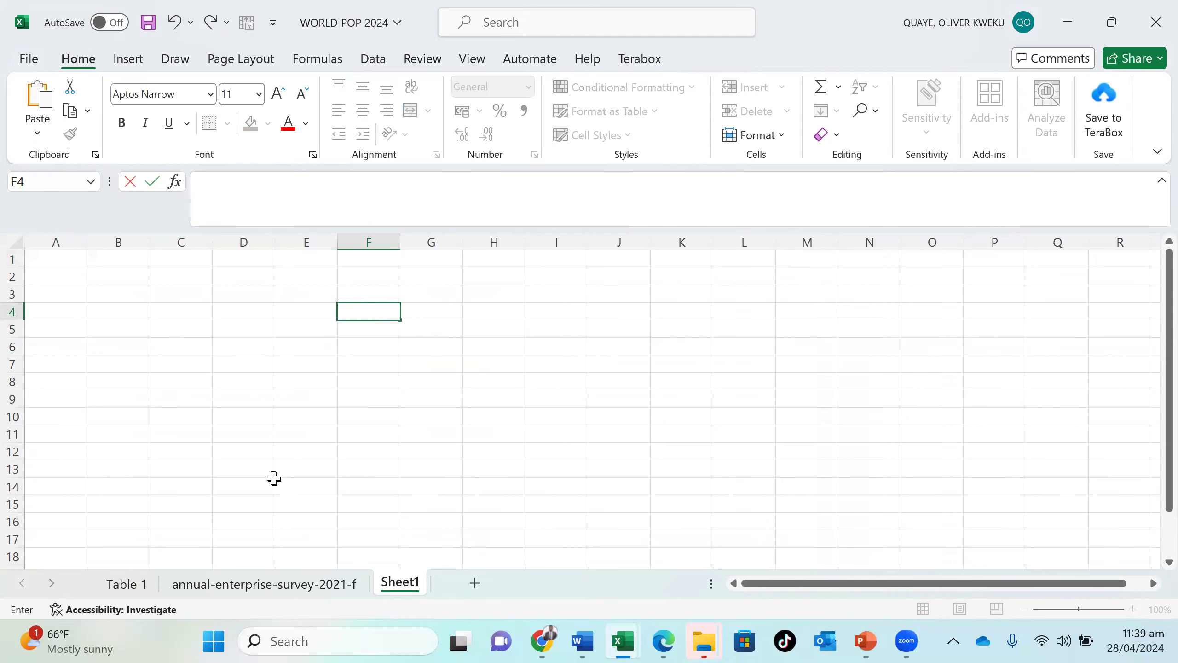
pyautogui.hotkey('ctrl', 'pageup')
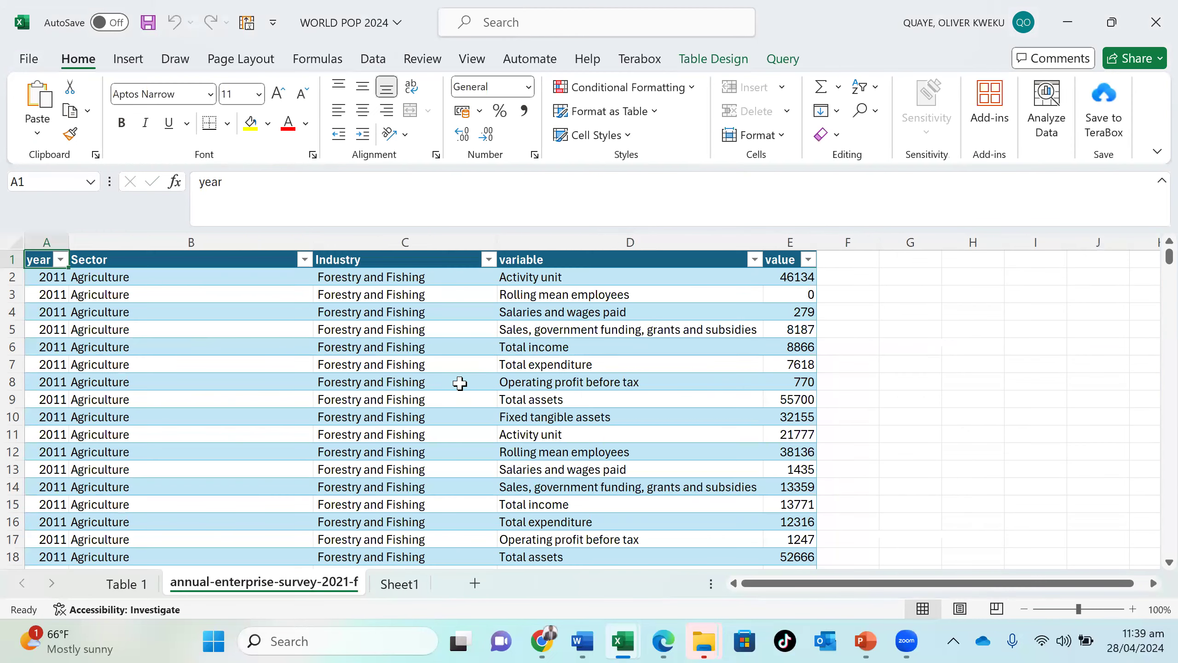